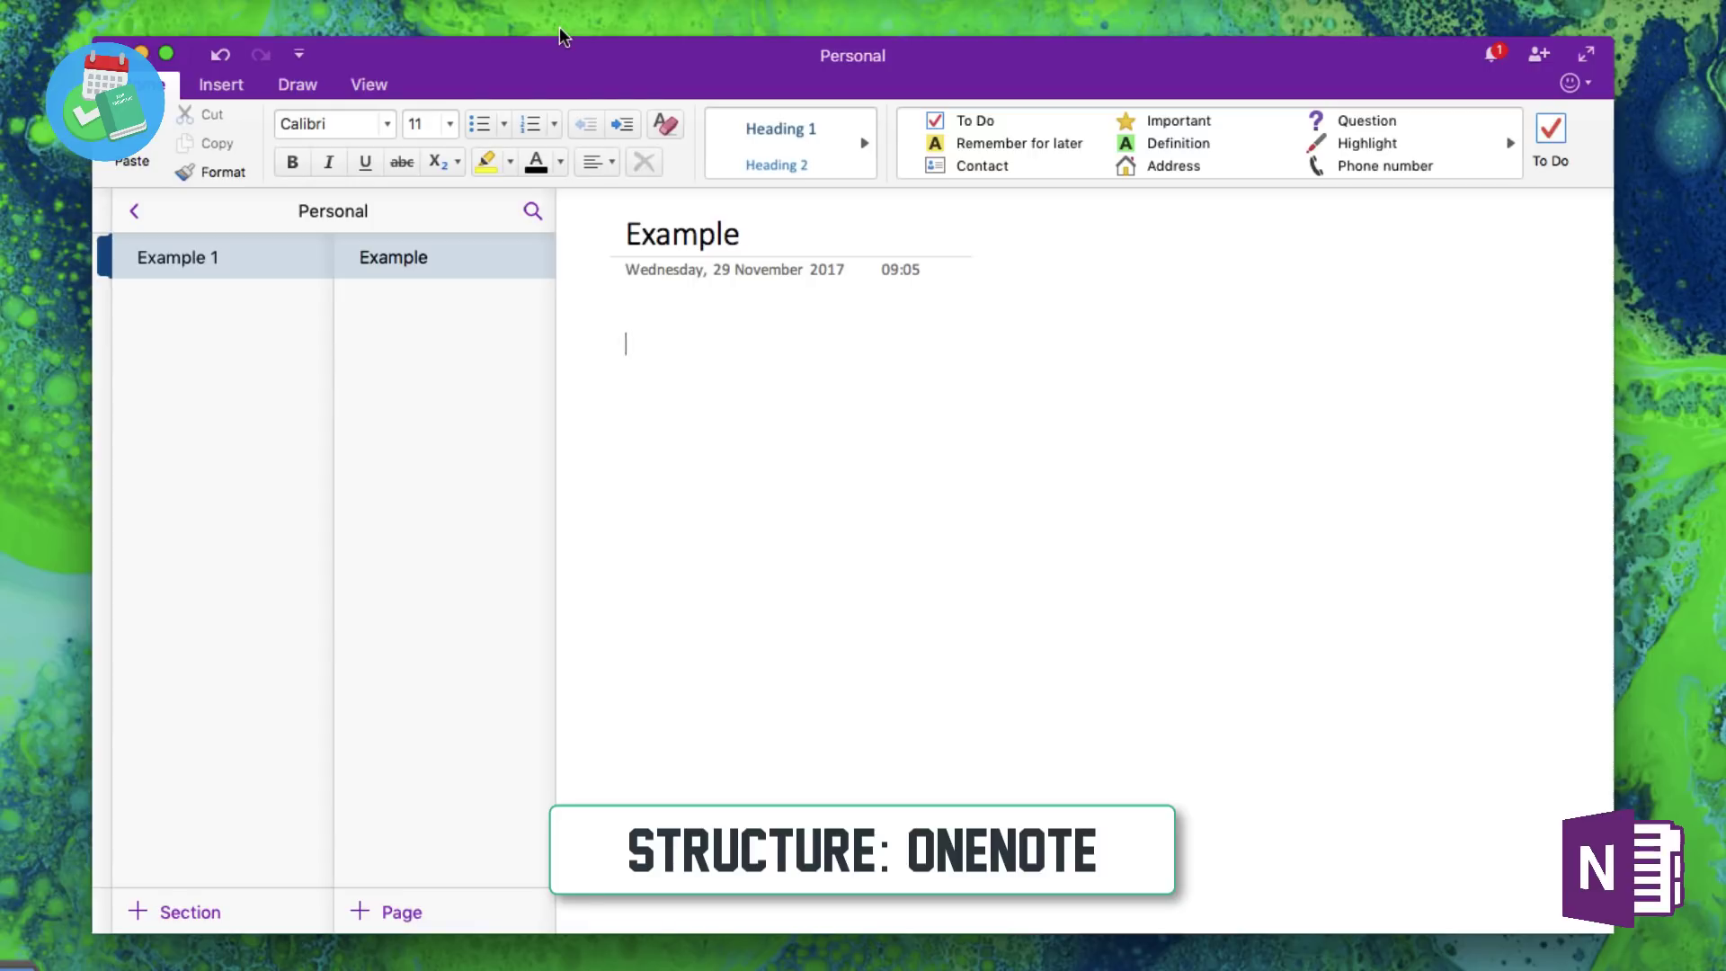
- Show the list of notebooks and examine the new-notebook options, including the available storage locations
{"action": "left_click", "coordinate": [137, 209]}
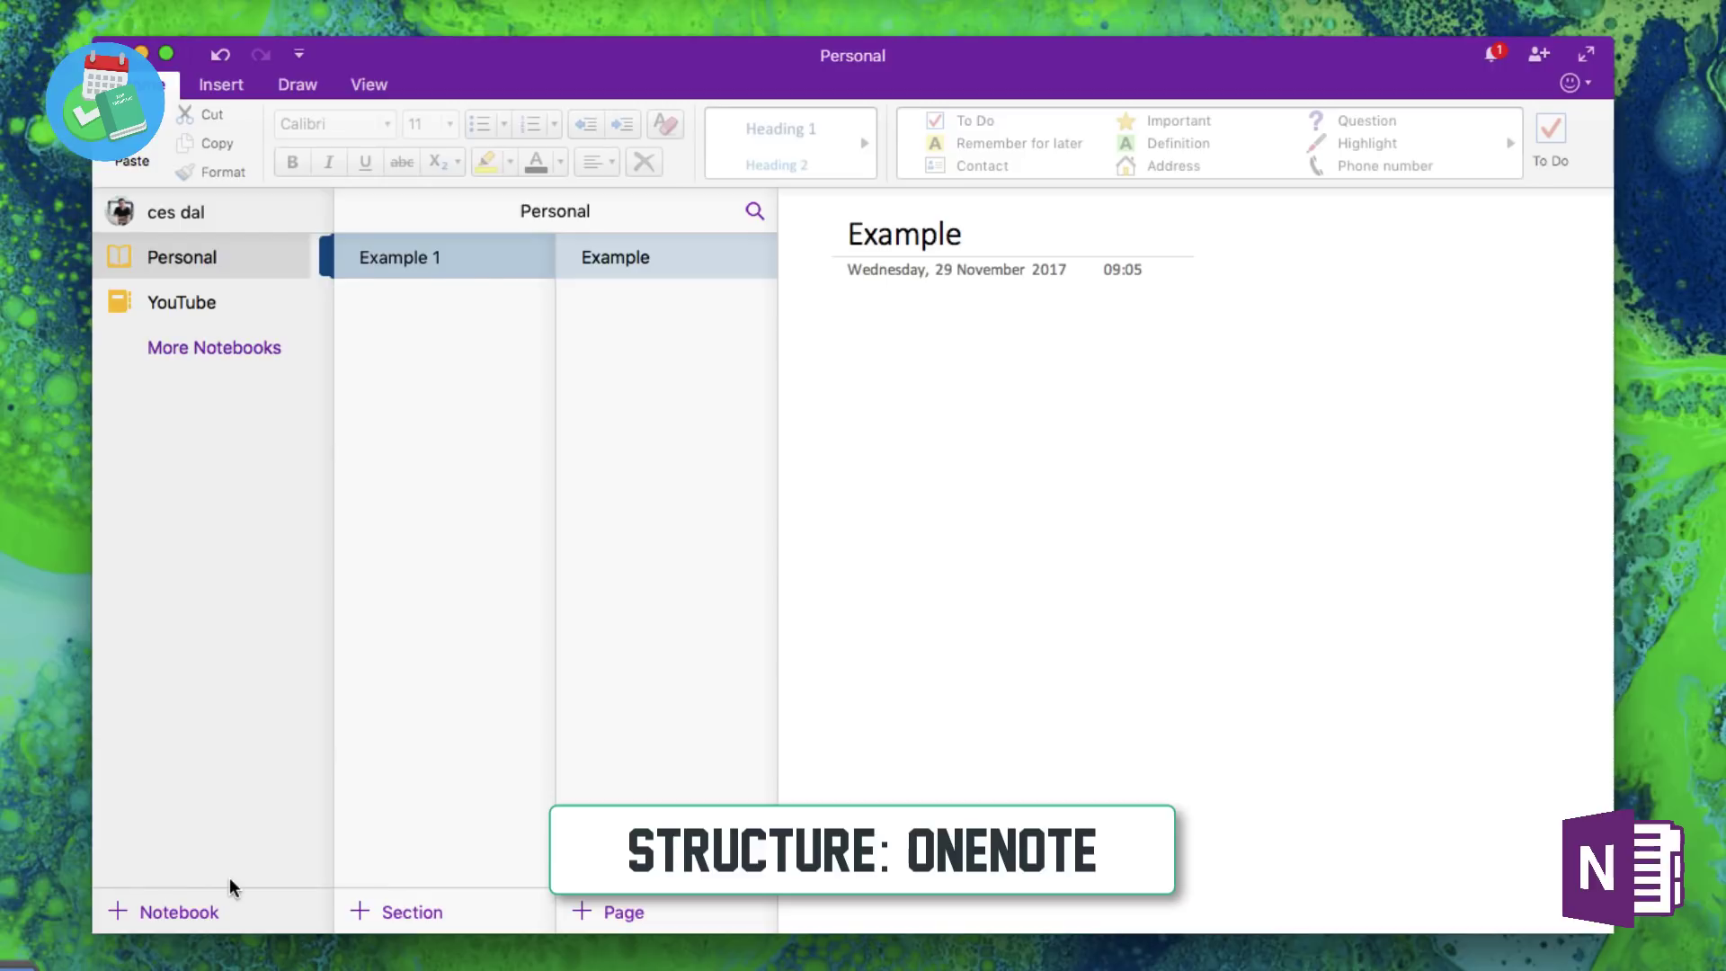
{"action": "left_click", "coordinate": [207, 898]}
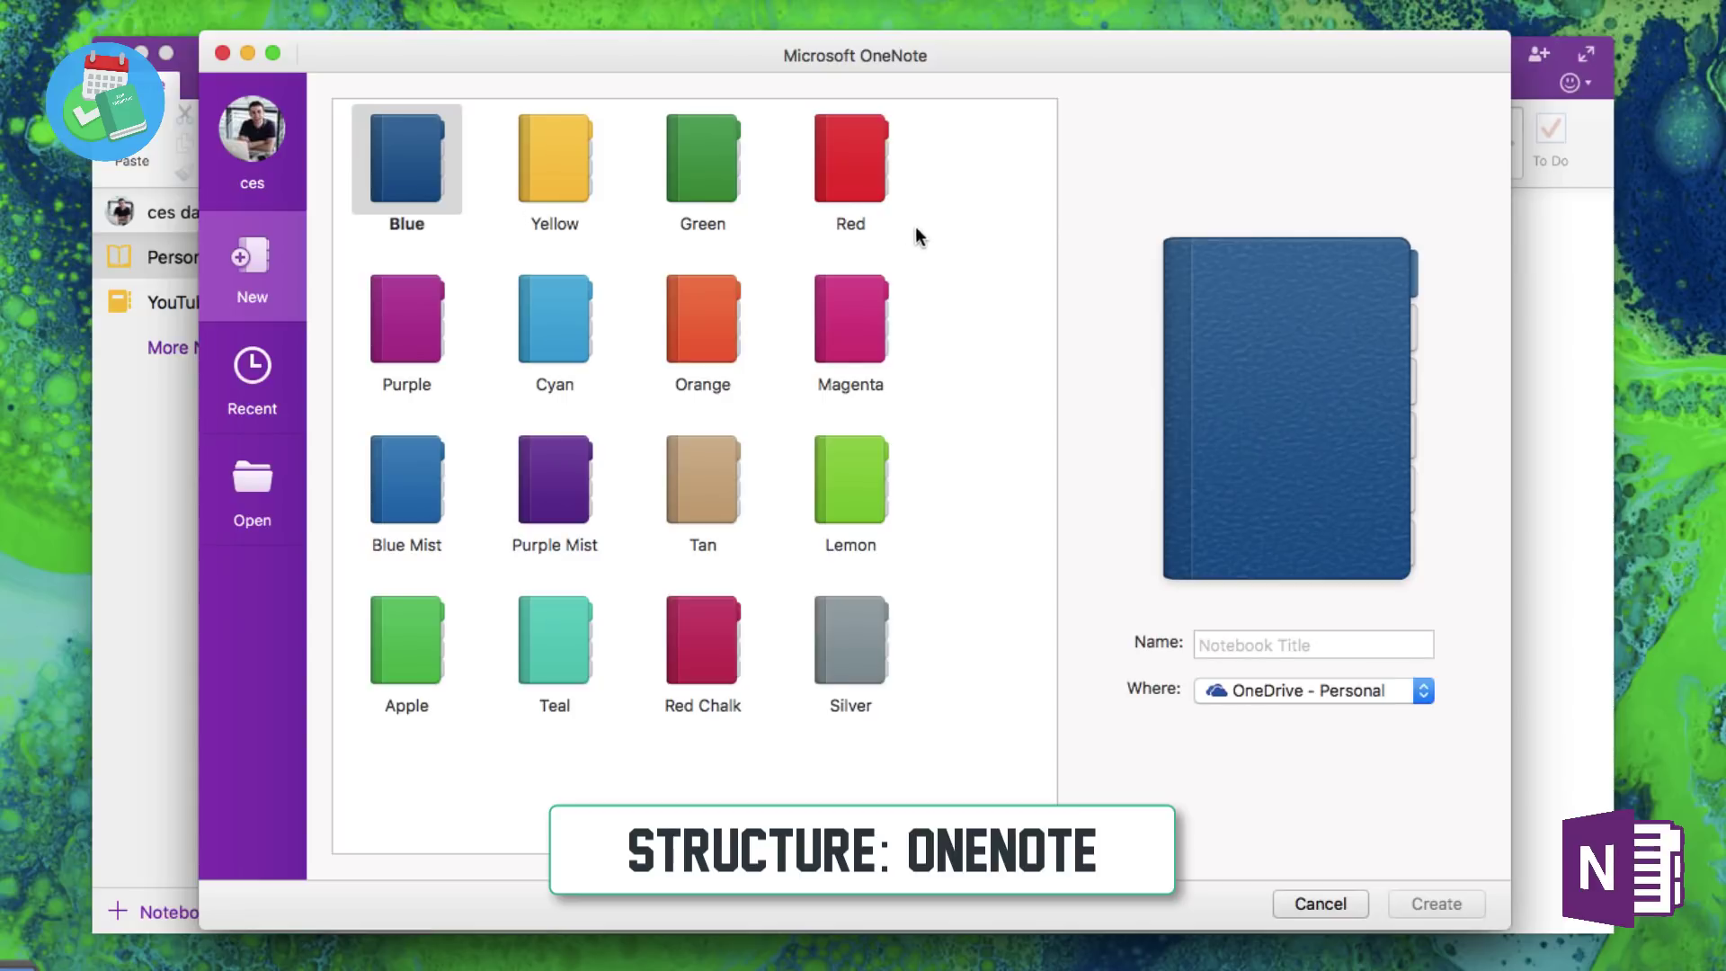
{"action": "left_click", "coordinate": [1280, 689]}
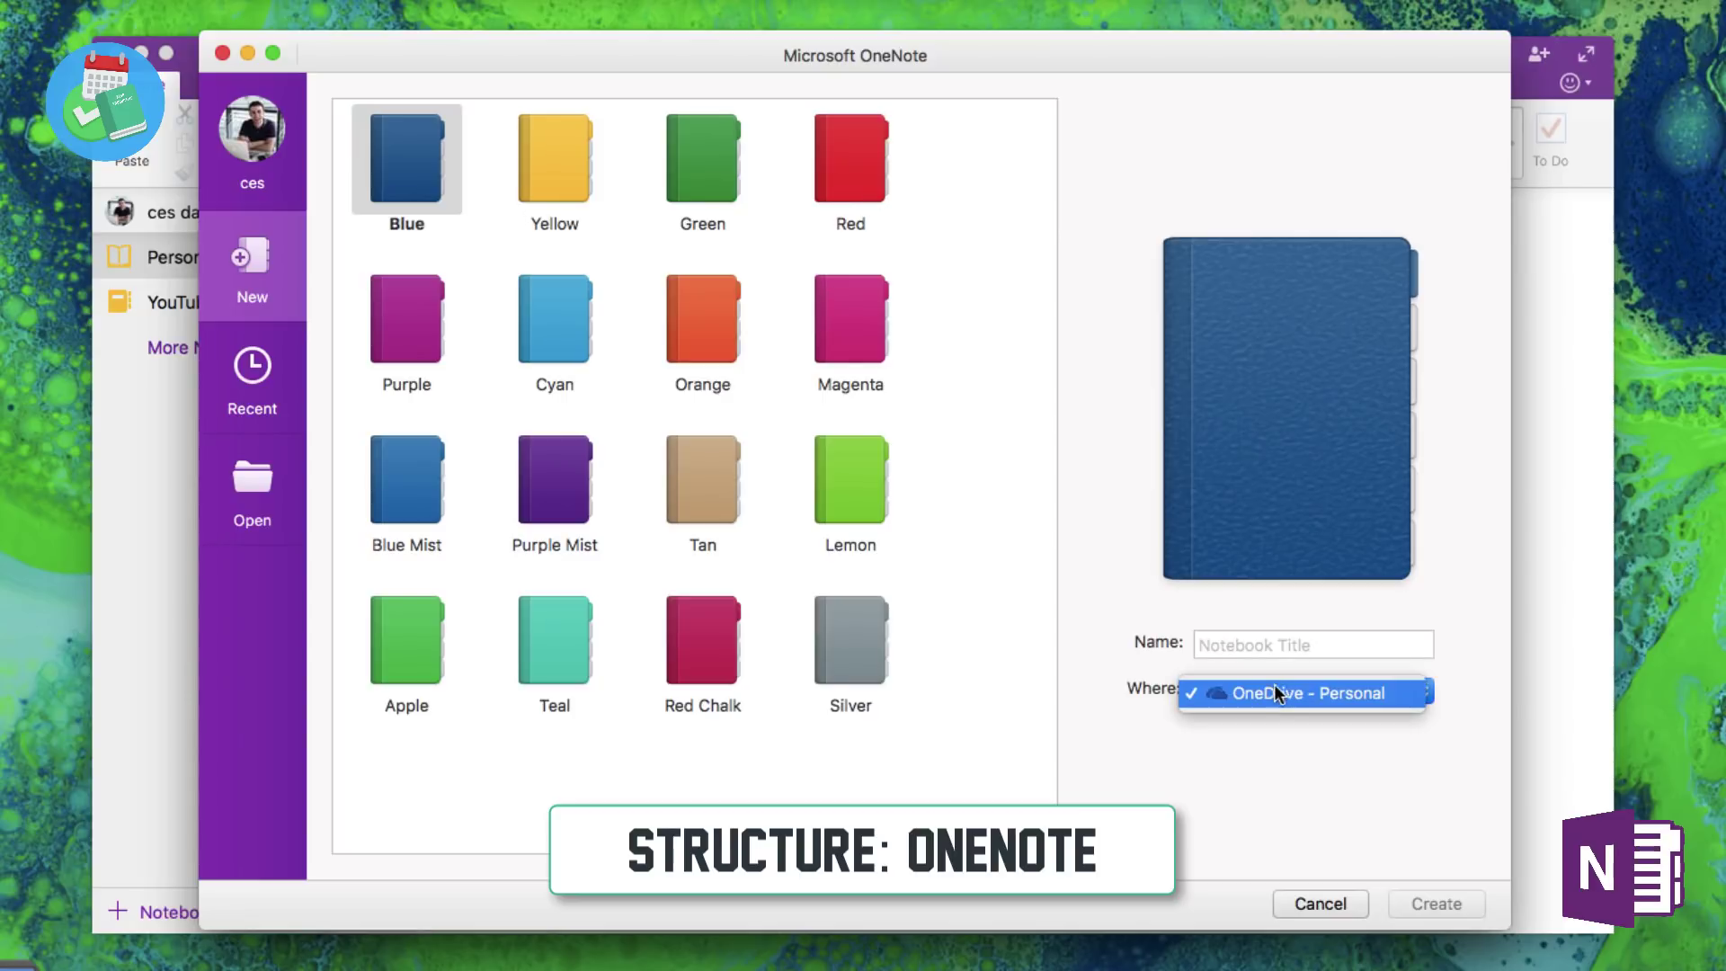
{"action": "left_click", "coordinate": [1271, 690]}
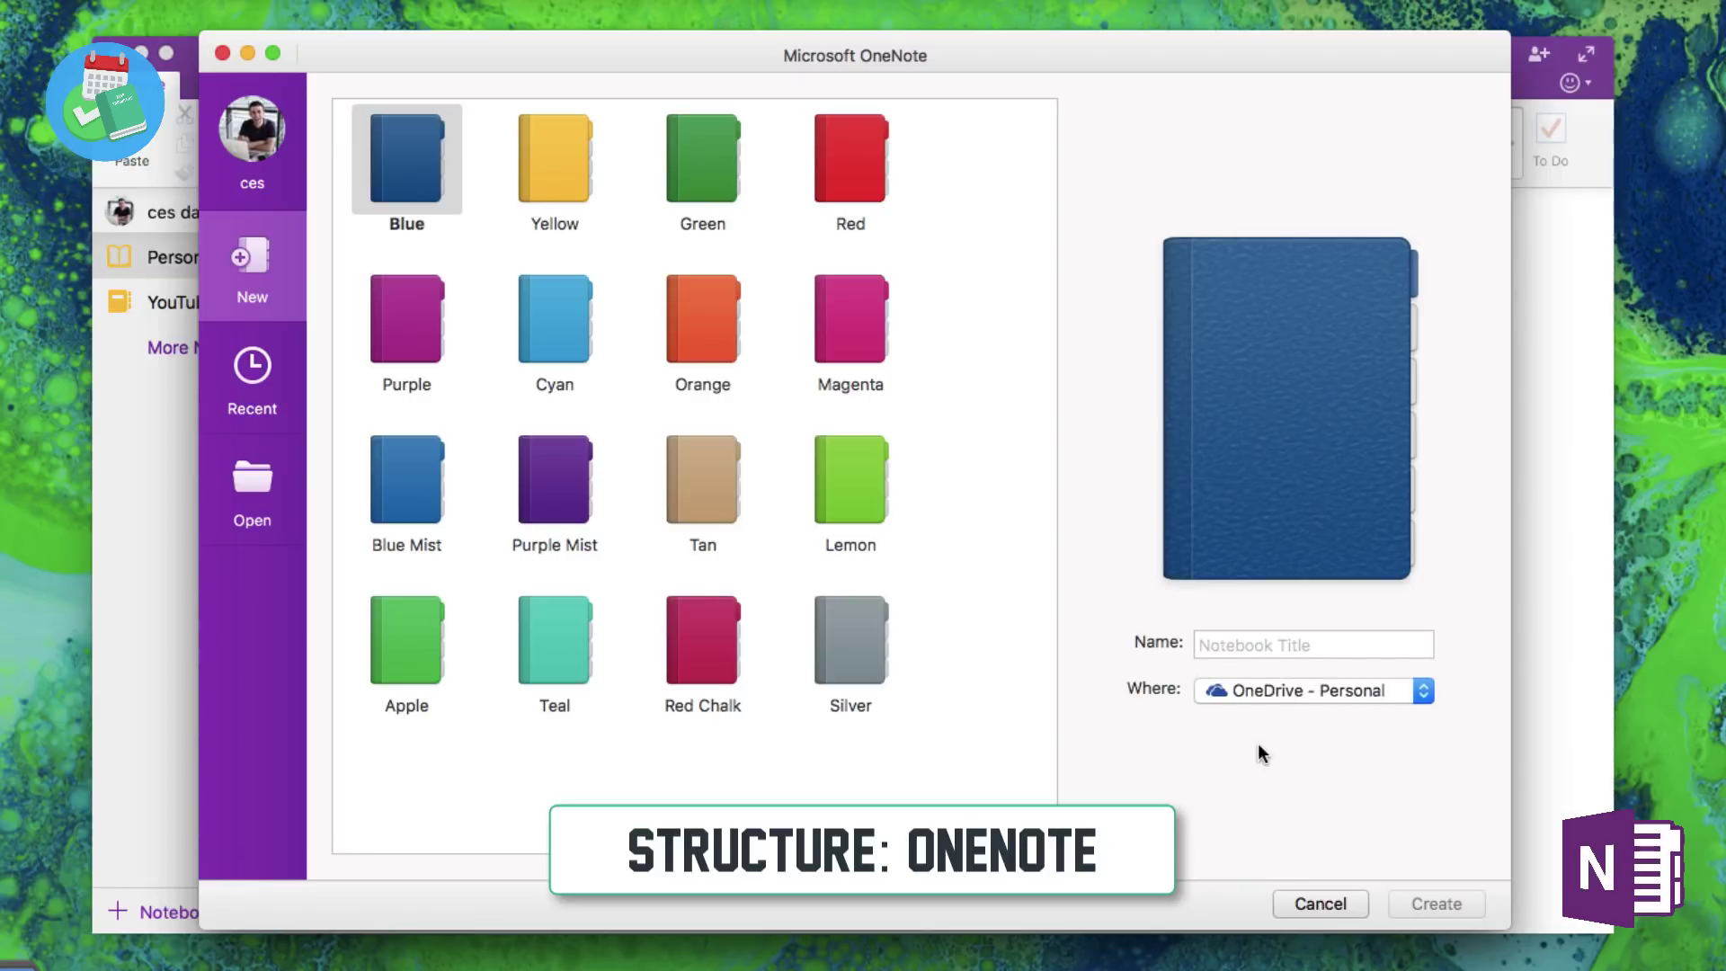
- Examine the recent notebooks and the locations to open from, and close the notebook dialog without creating one
{"action": "left_click", "coordinate": [271, 364]}
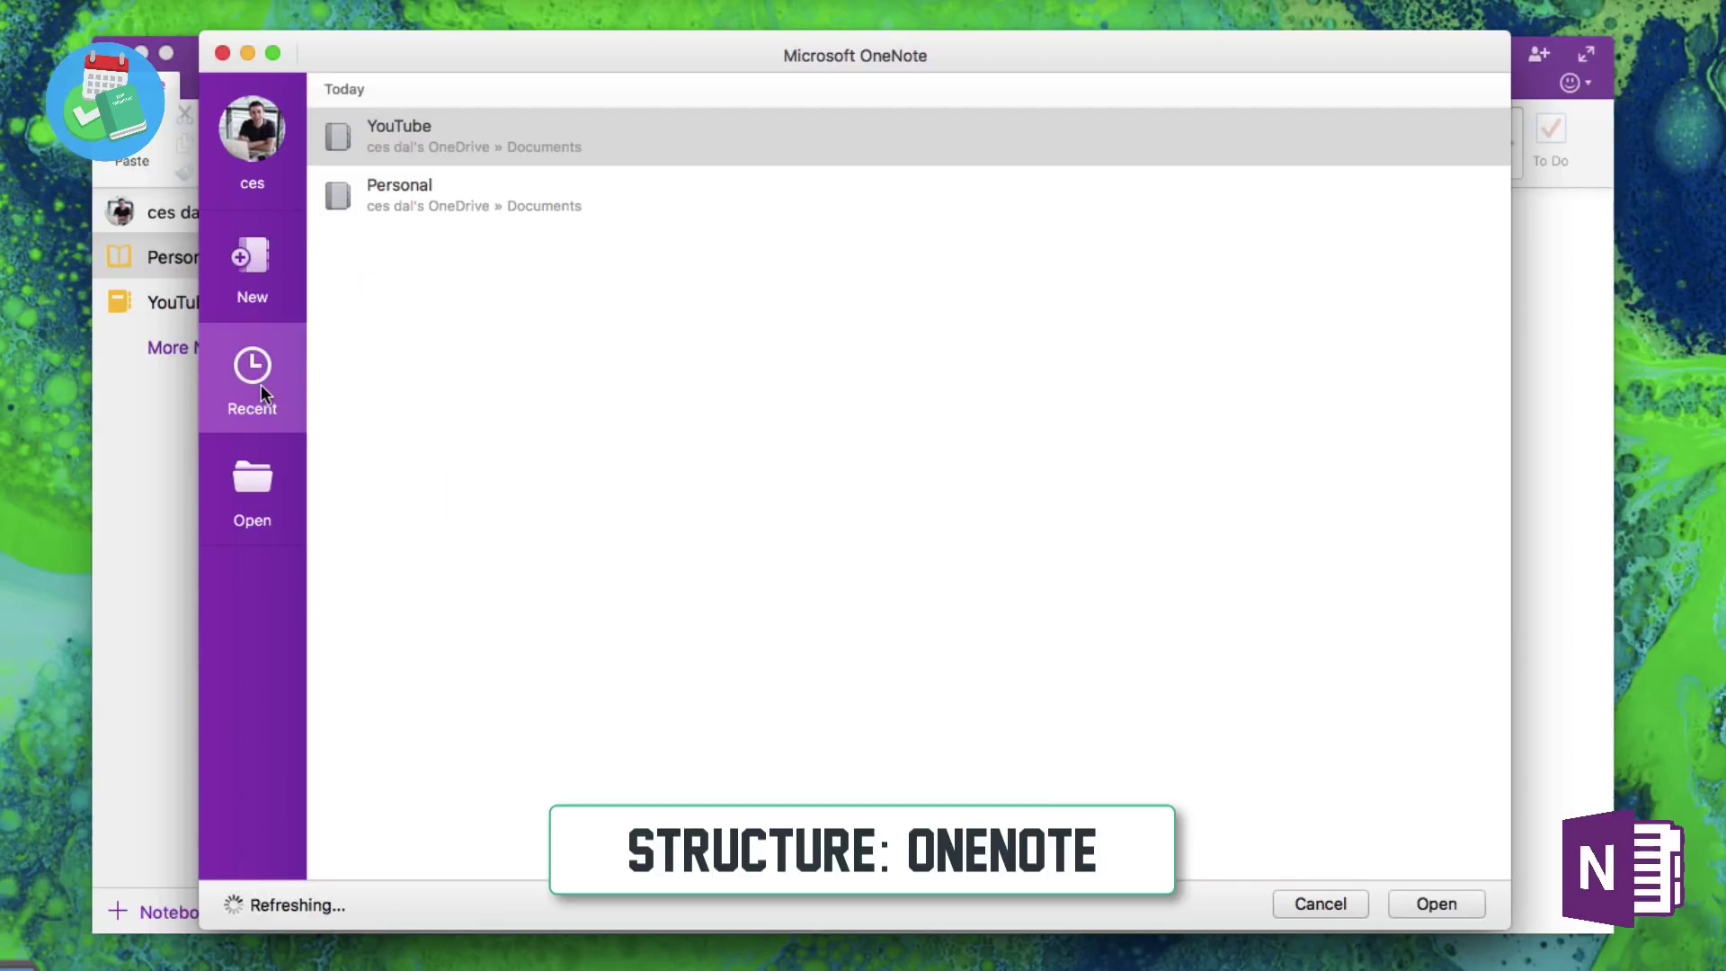
{"action": "left_click", "coordinate": [245, 494]}
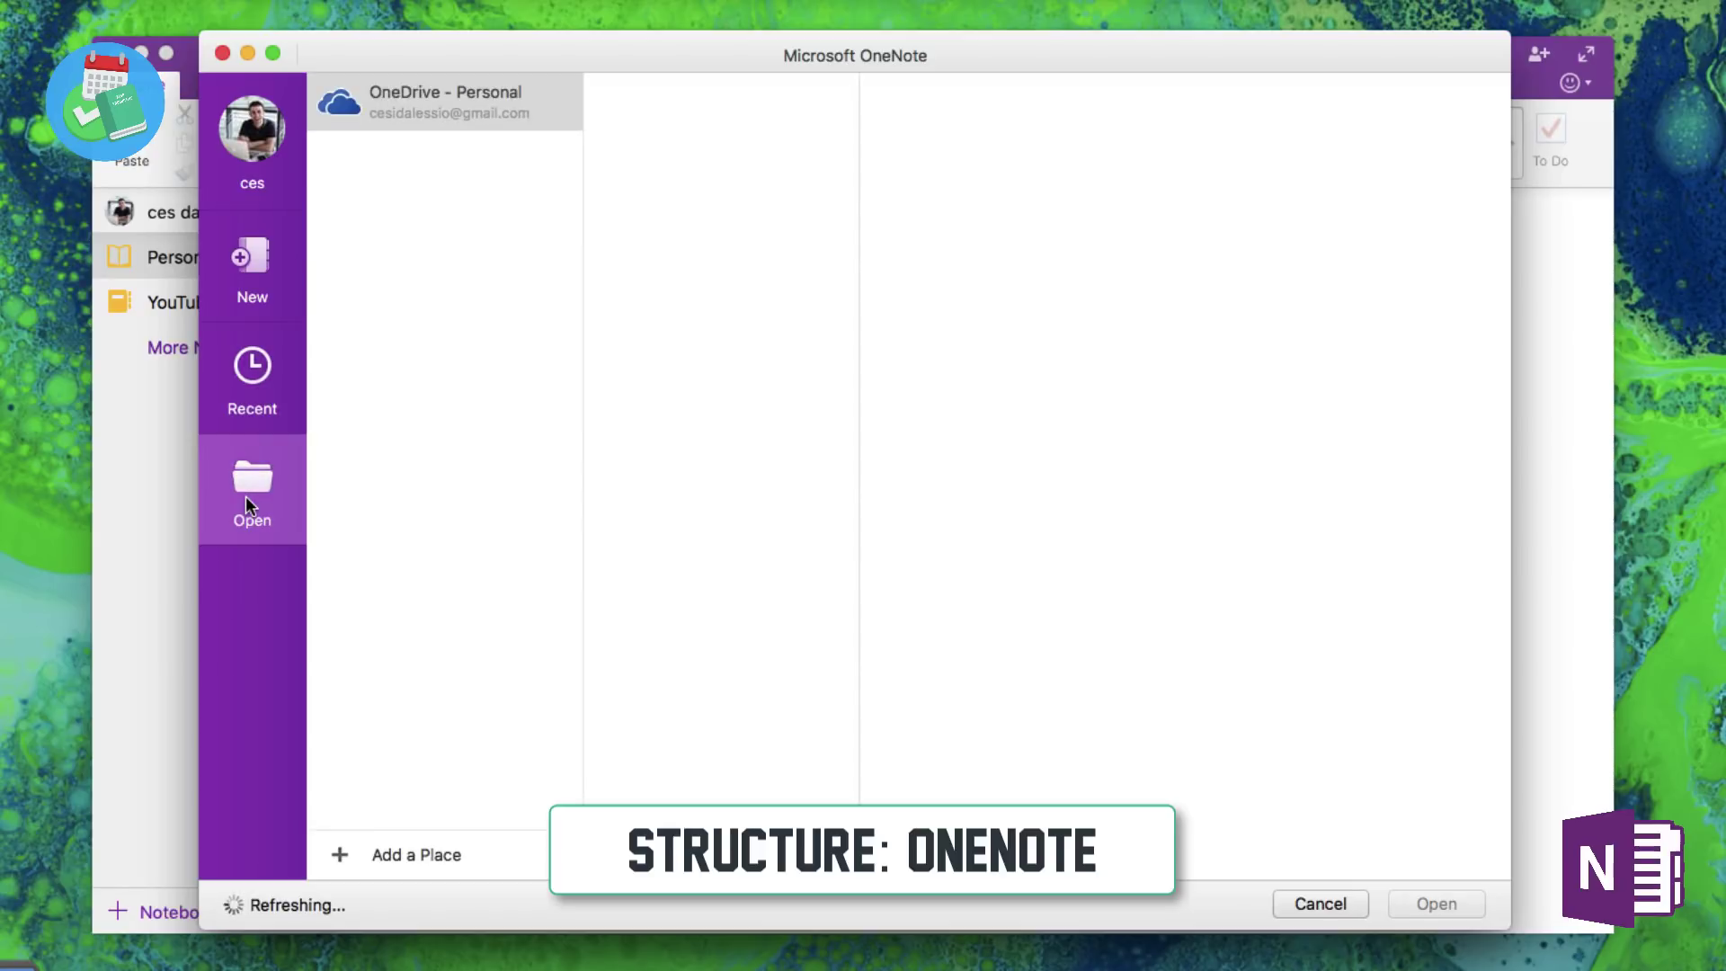
{"action": "left_click", "coordinate": [258, 273]}
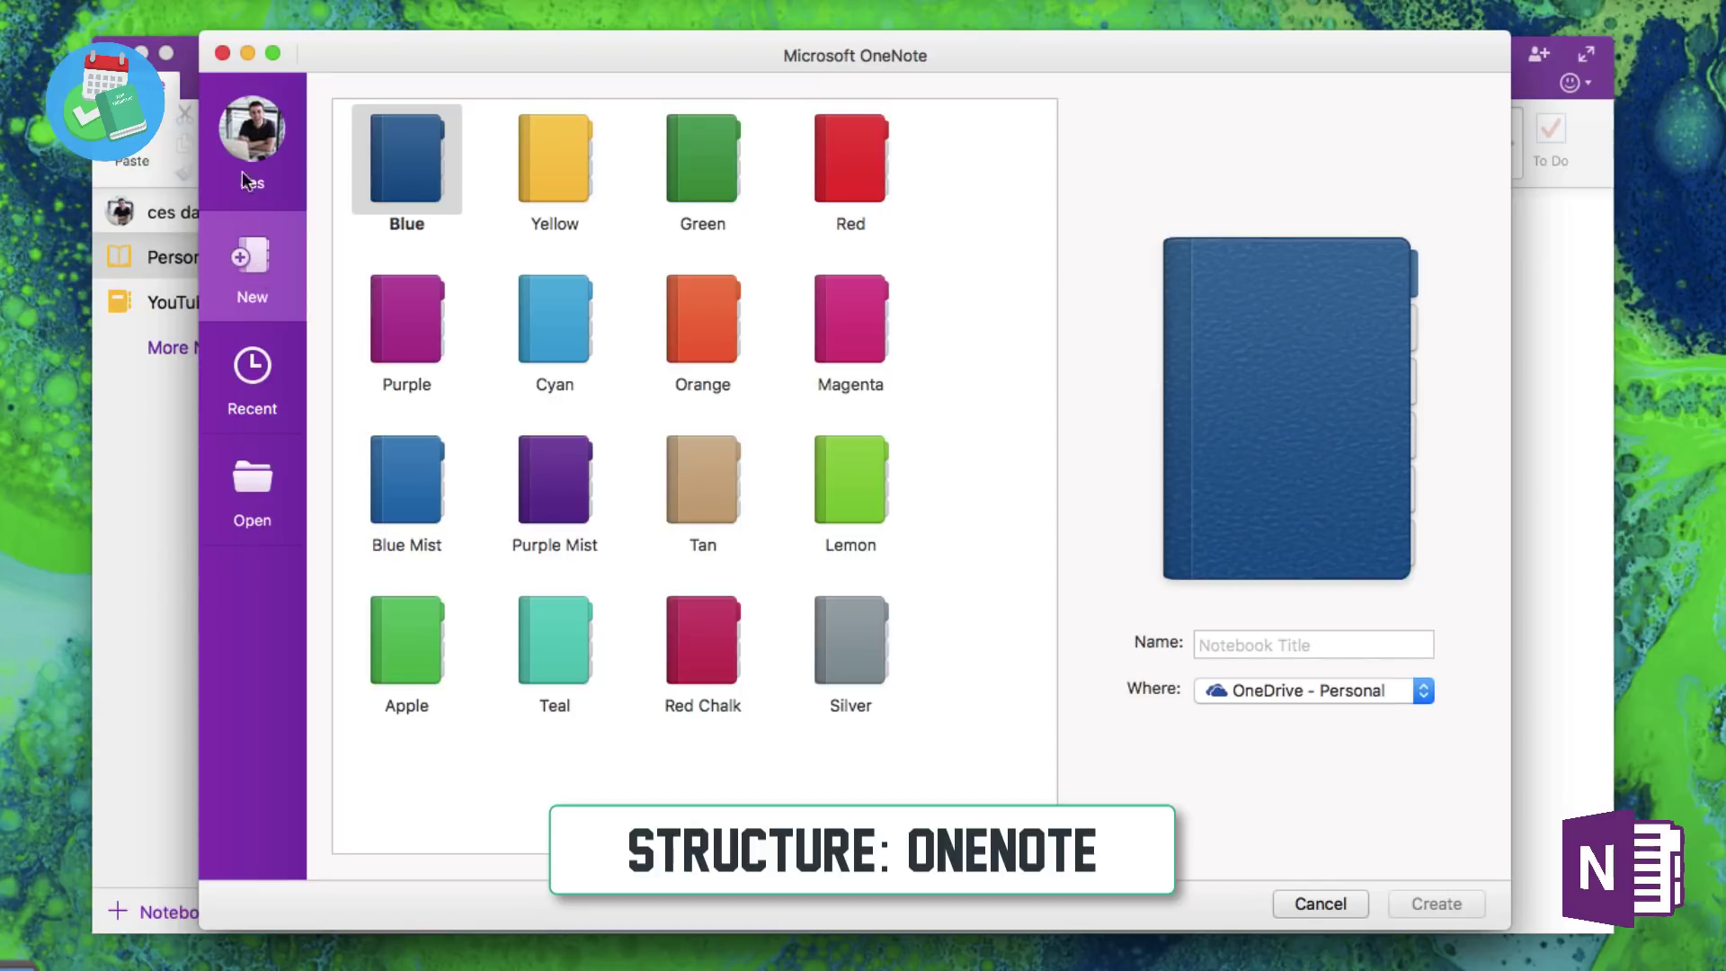
{"action": "left_click", "coordinate": [221, 53]}
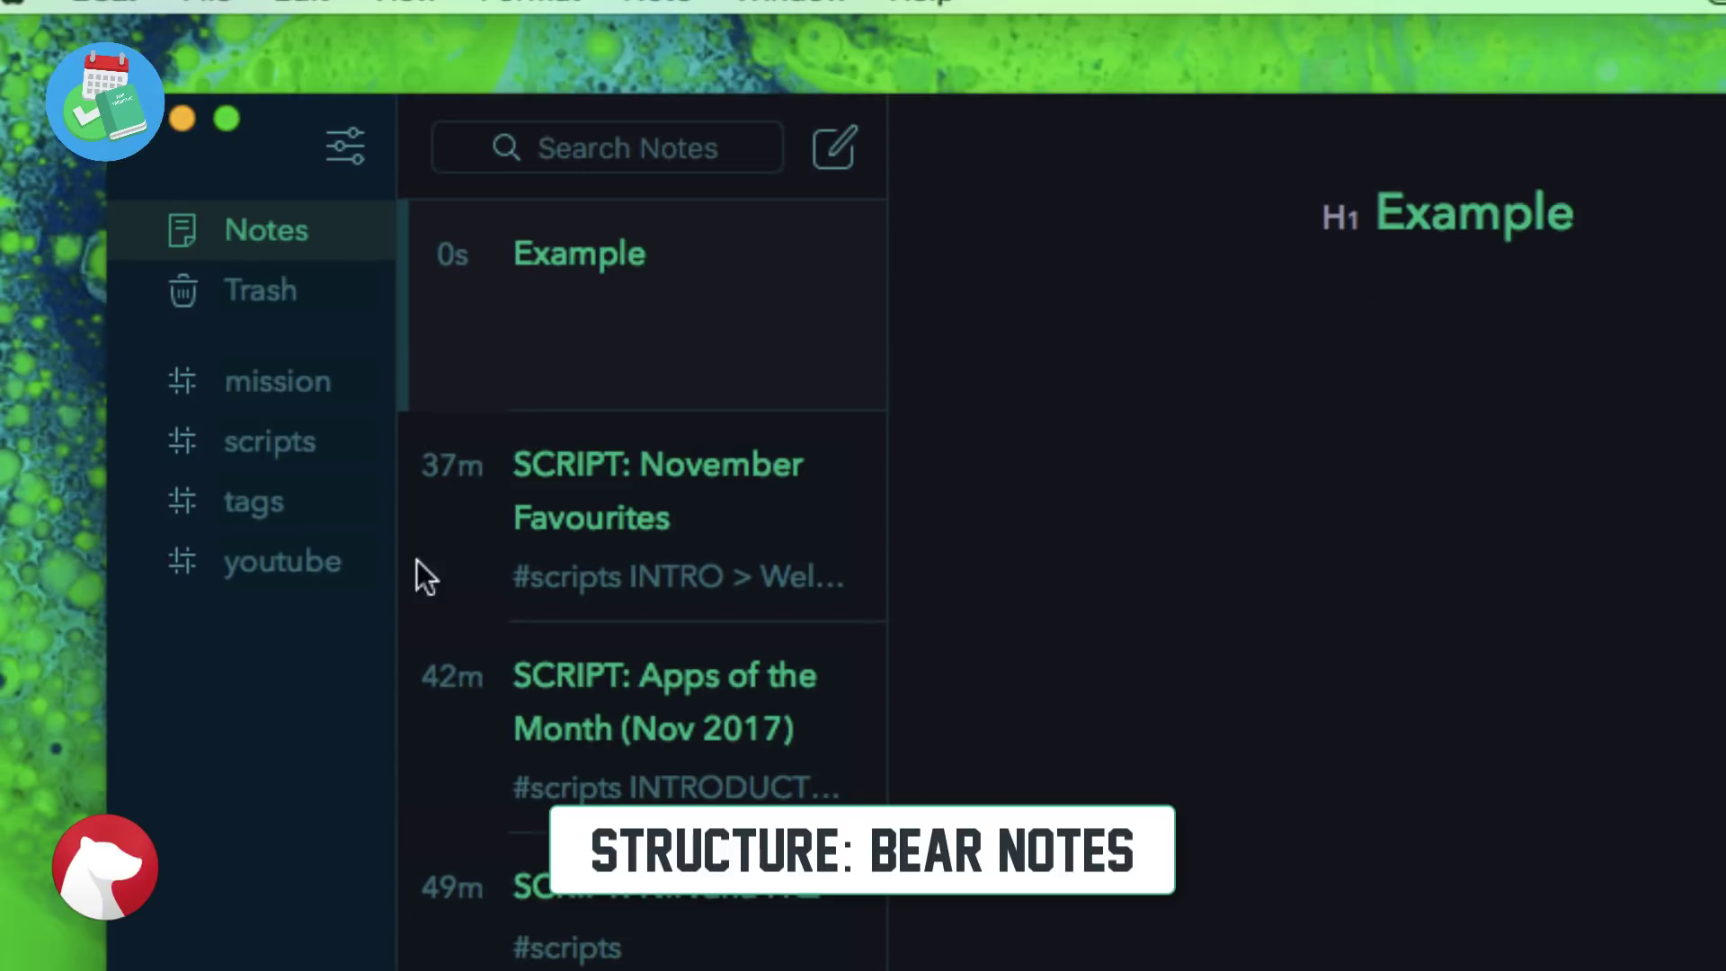
- In Bear, open the note "SCRIPT: November Favourites" and add the tag #onenote beside #scripts
{"action": "left_click", "coordinate": [534, 539]}
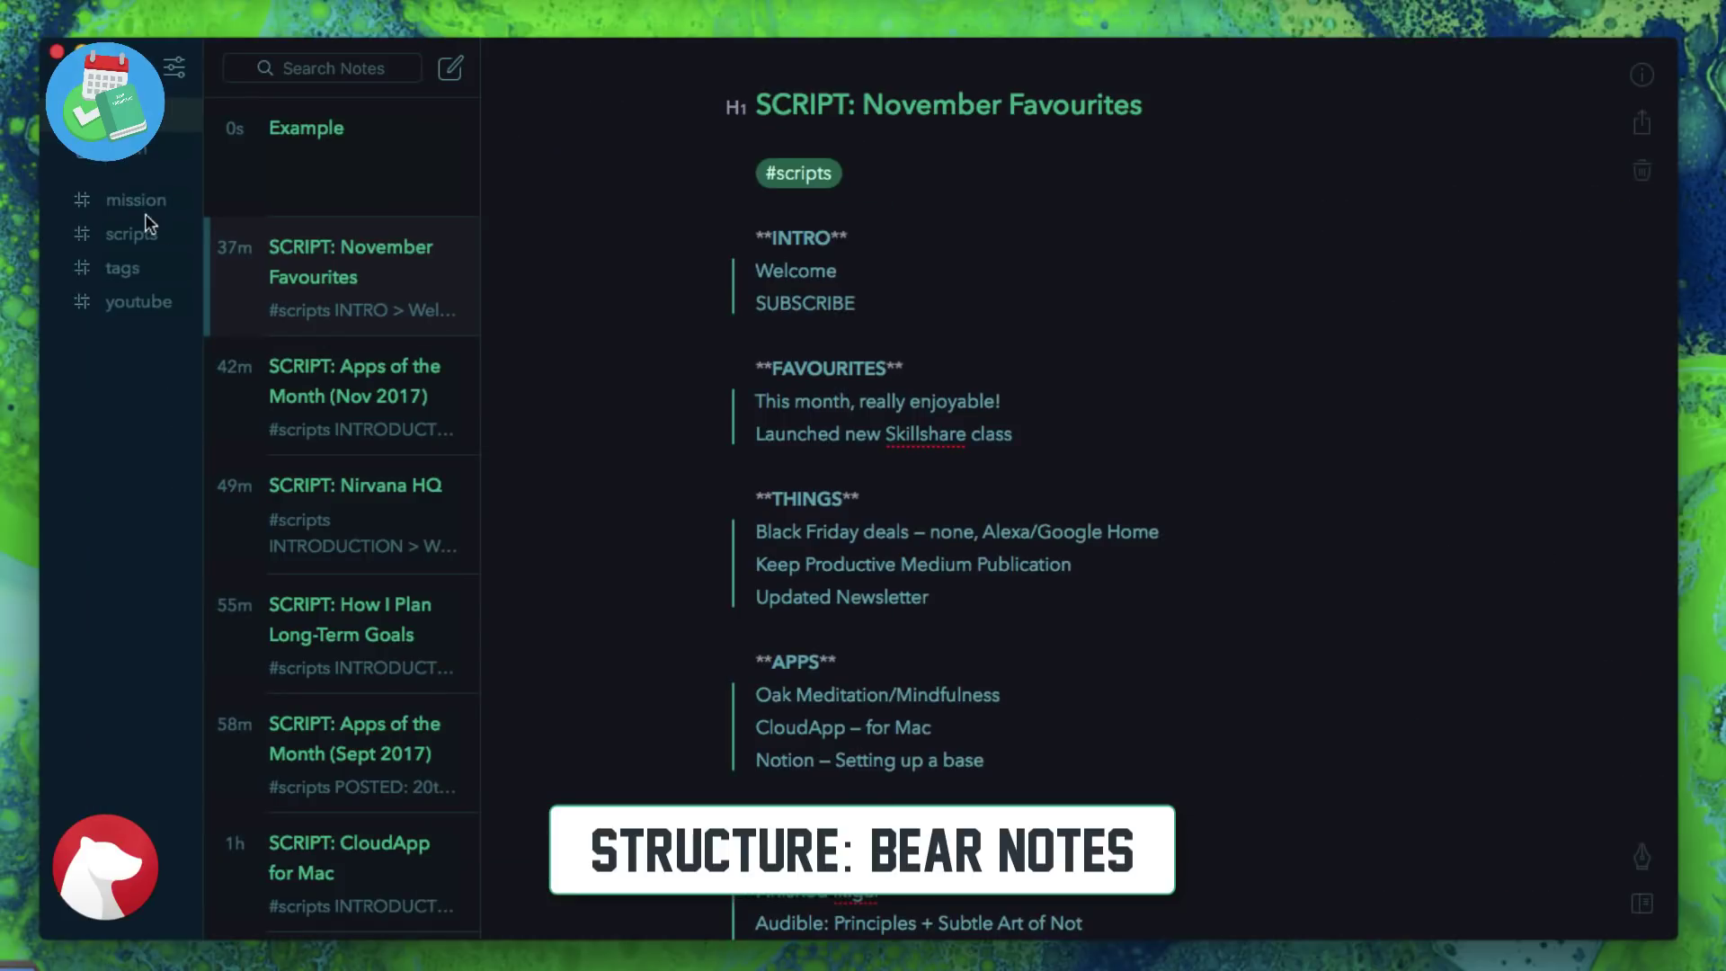
{"action": "left_click", "coordinate": [899, 196]}
{"action": "left_click", "coordinate": [874, 171]}
{"action": "type", "text": "#"}
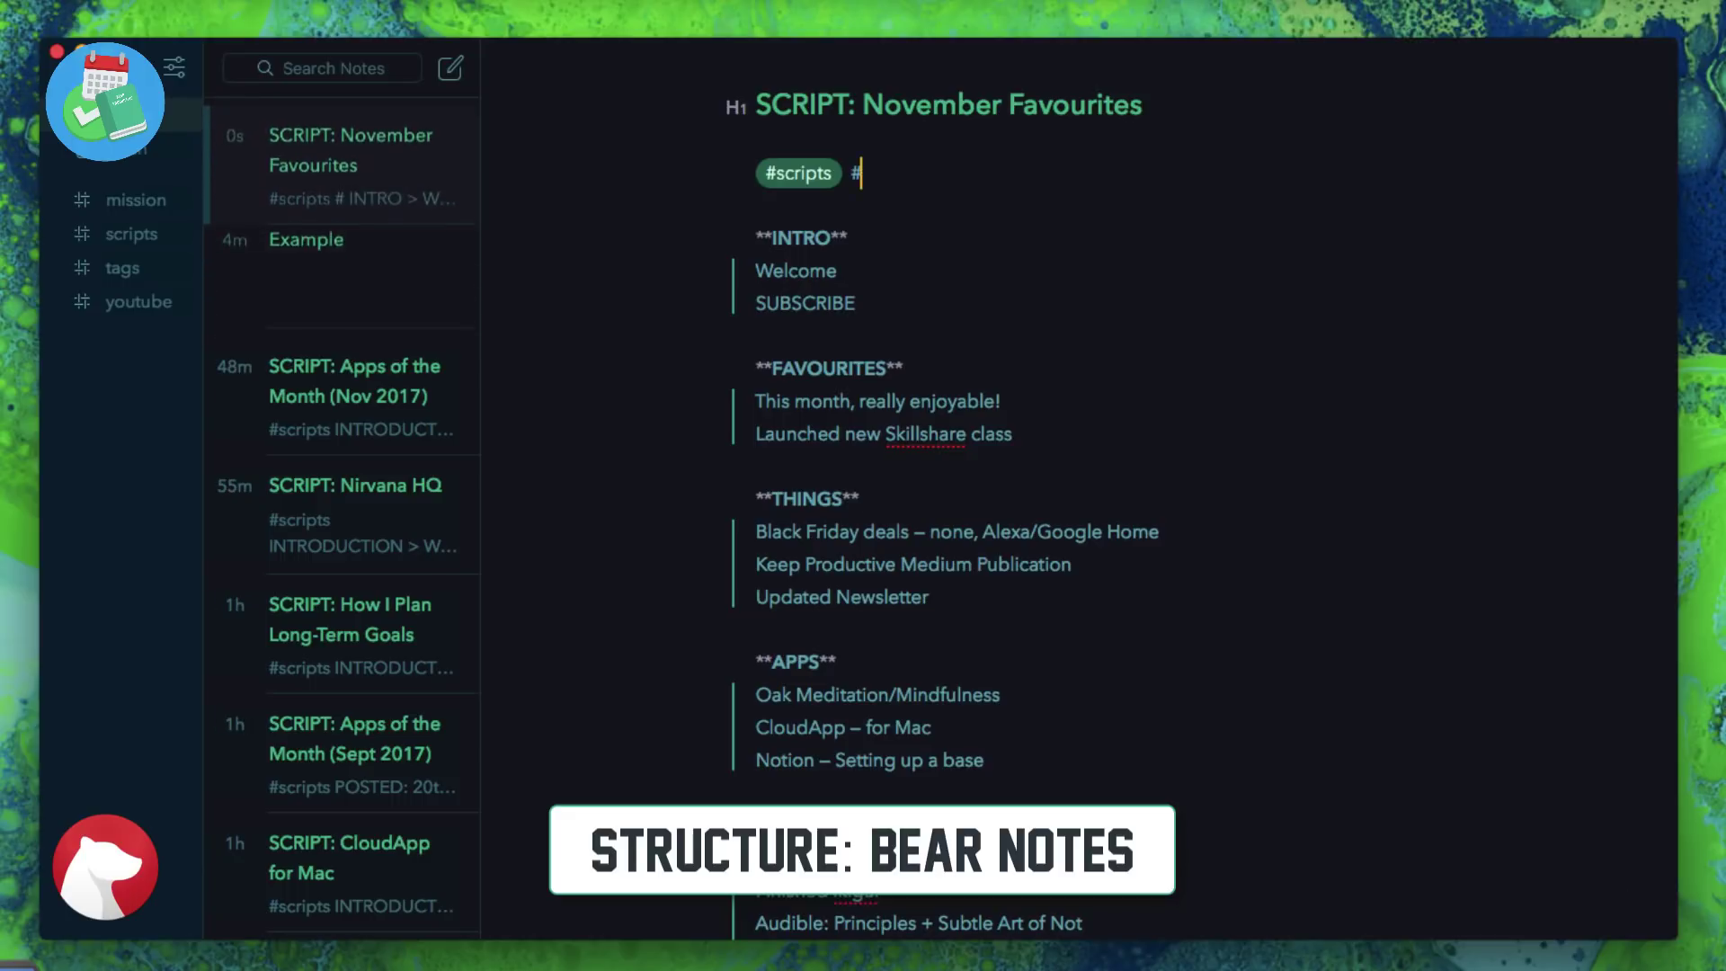
{"action": "type", "text": "onenote"}
{"action": "key", "text": "Return"}
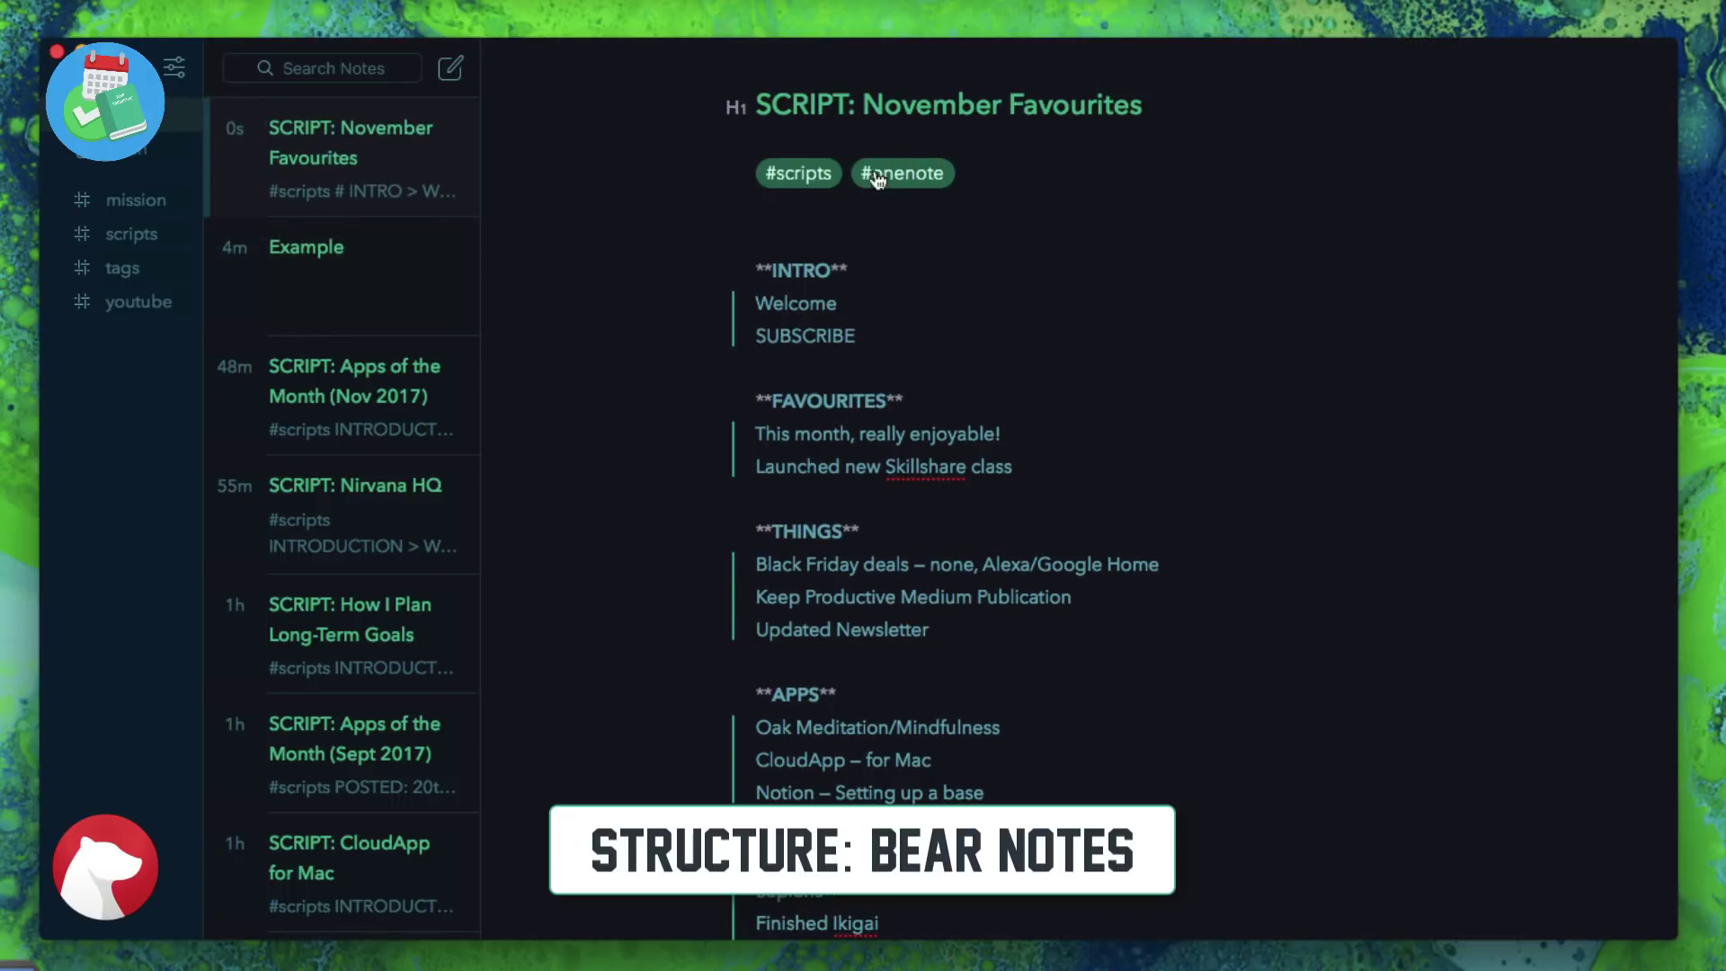
- Filter the notes by the onenote tag, view the November Favourites script, and return to all notes
{"action": "left_click", "coordinate": [309, 221]}
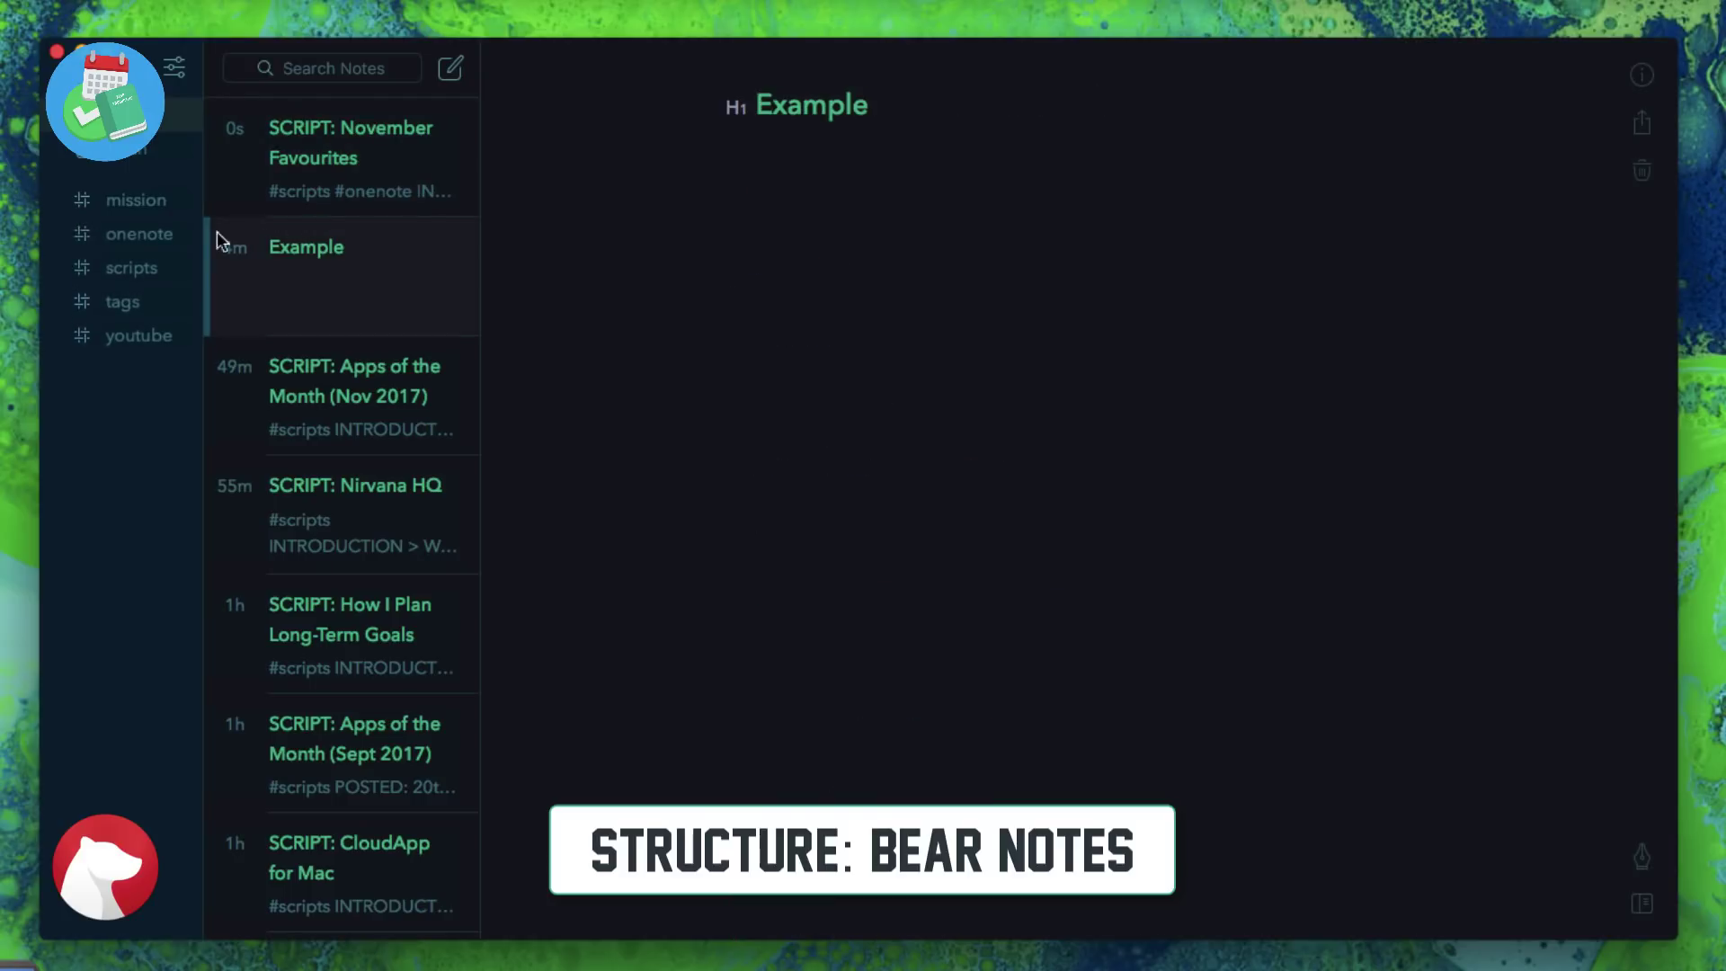
{"action": "left_click", "coordinate": [146, 235]}
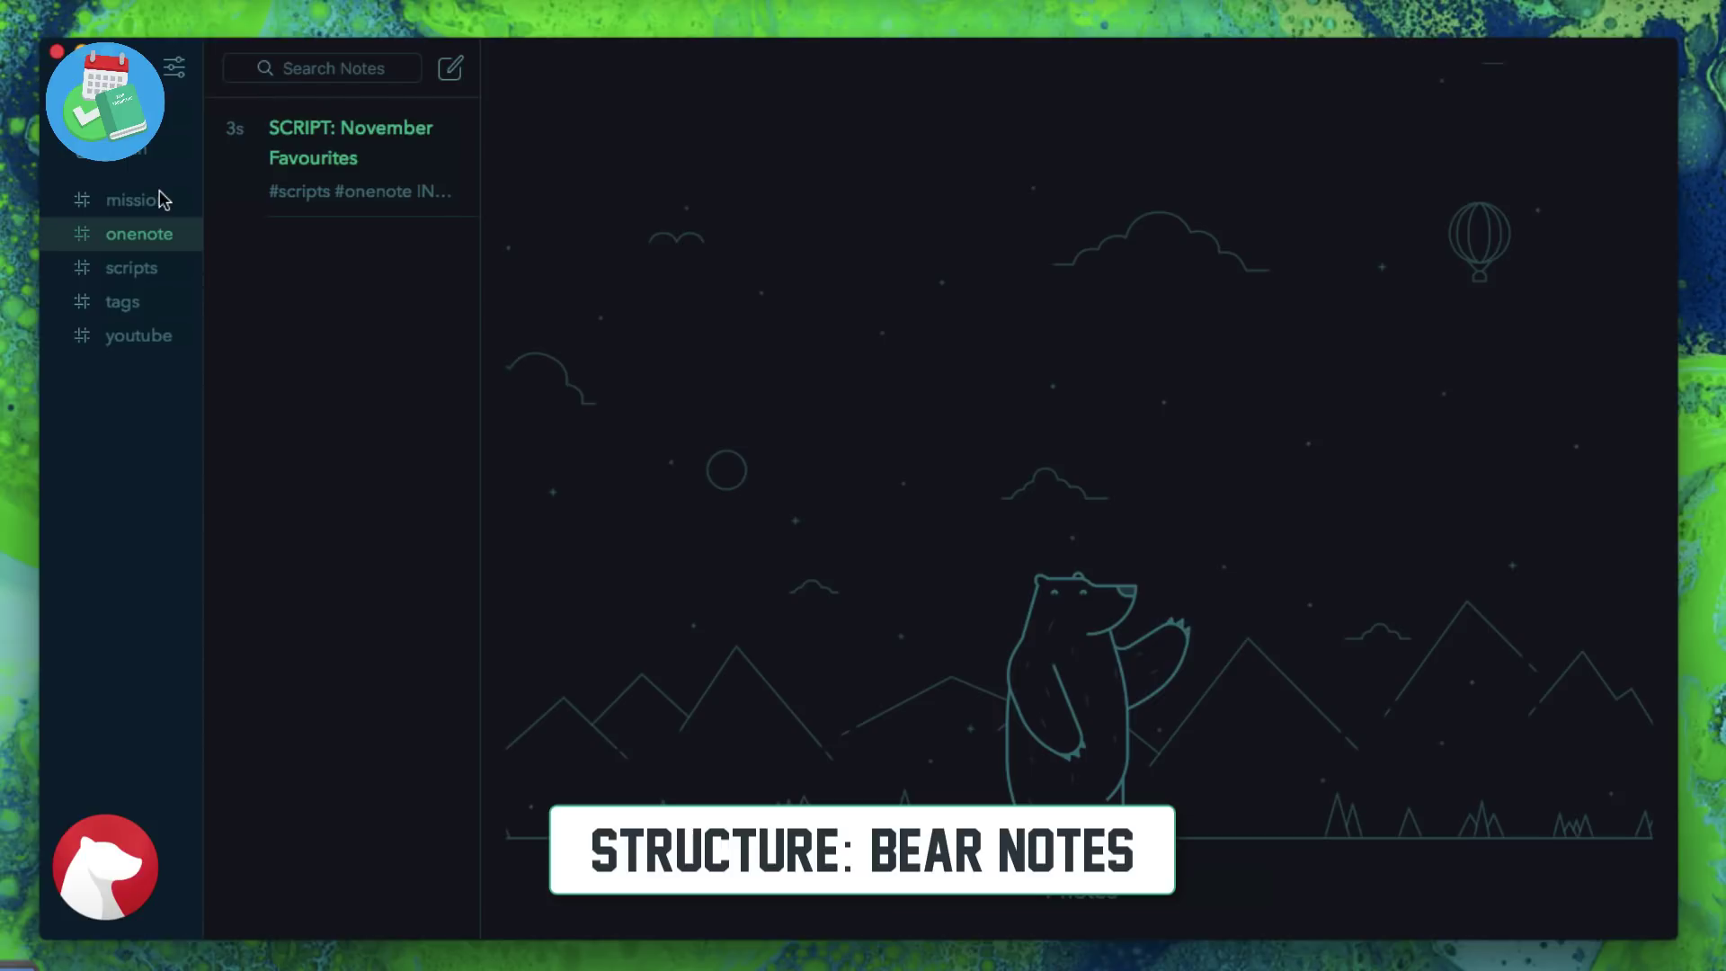
{"action": "left_click", "coordinate": [388, 176]}
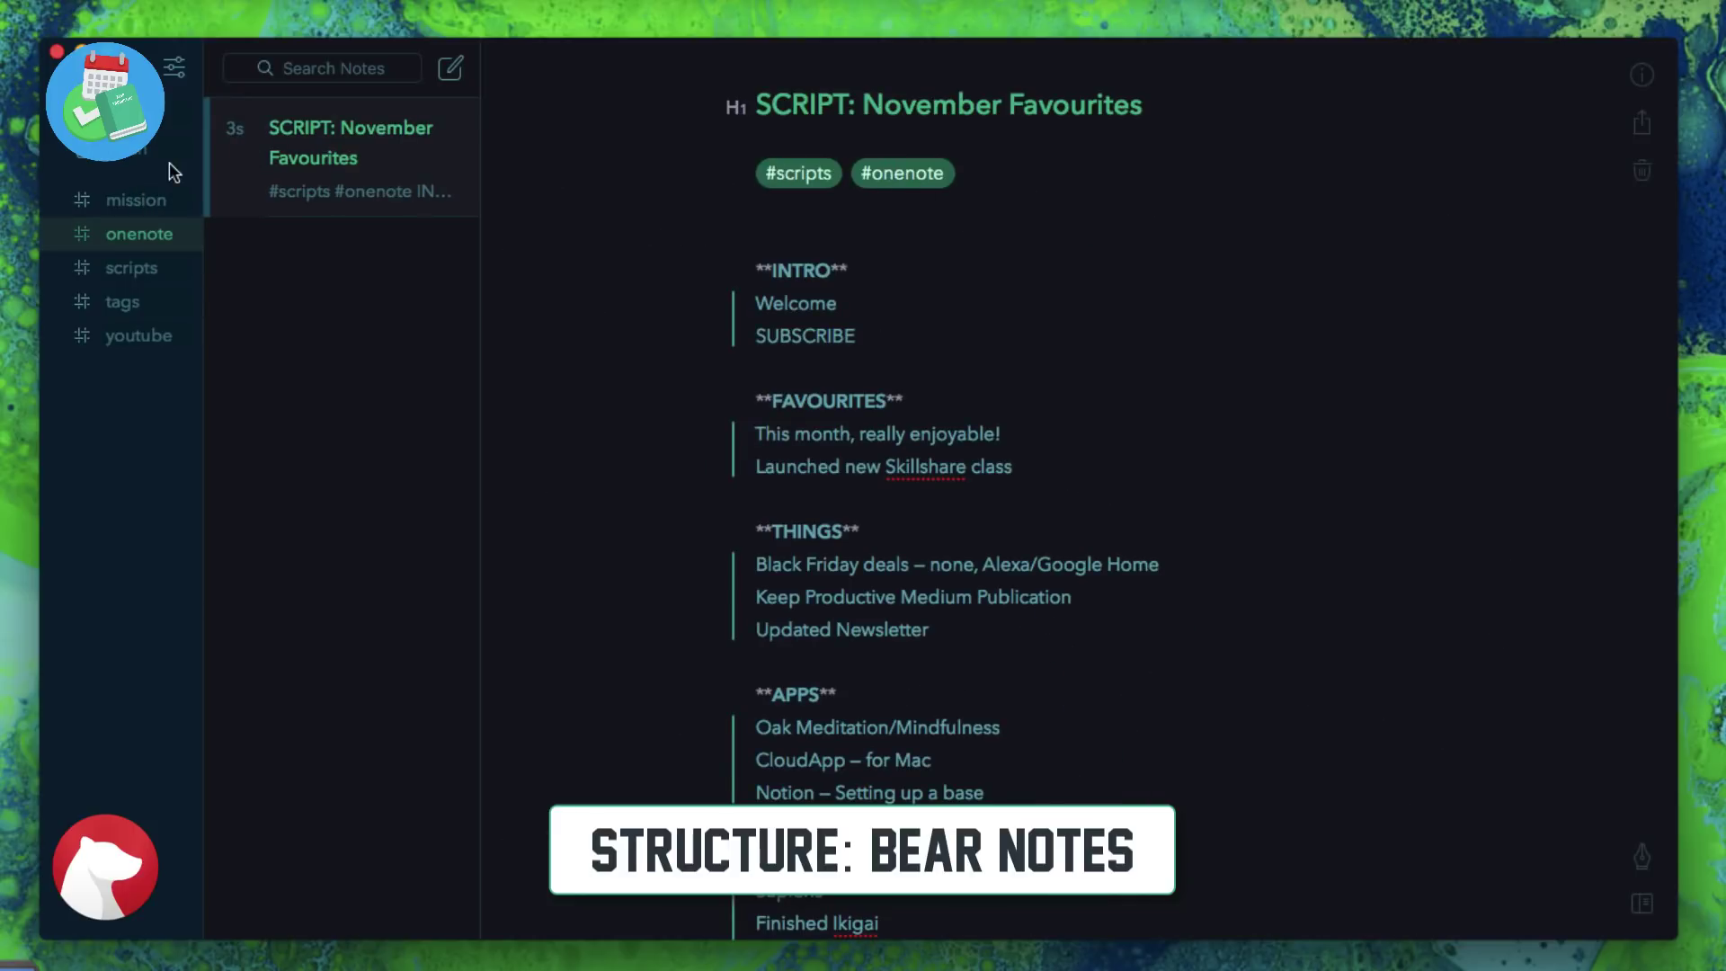
{"action": "left_click", "coordinate": [123, 202]}
{"action": "left_click", "coordinate": [126, 117]}
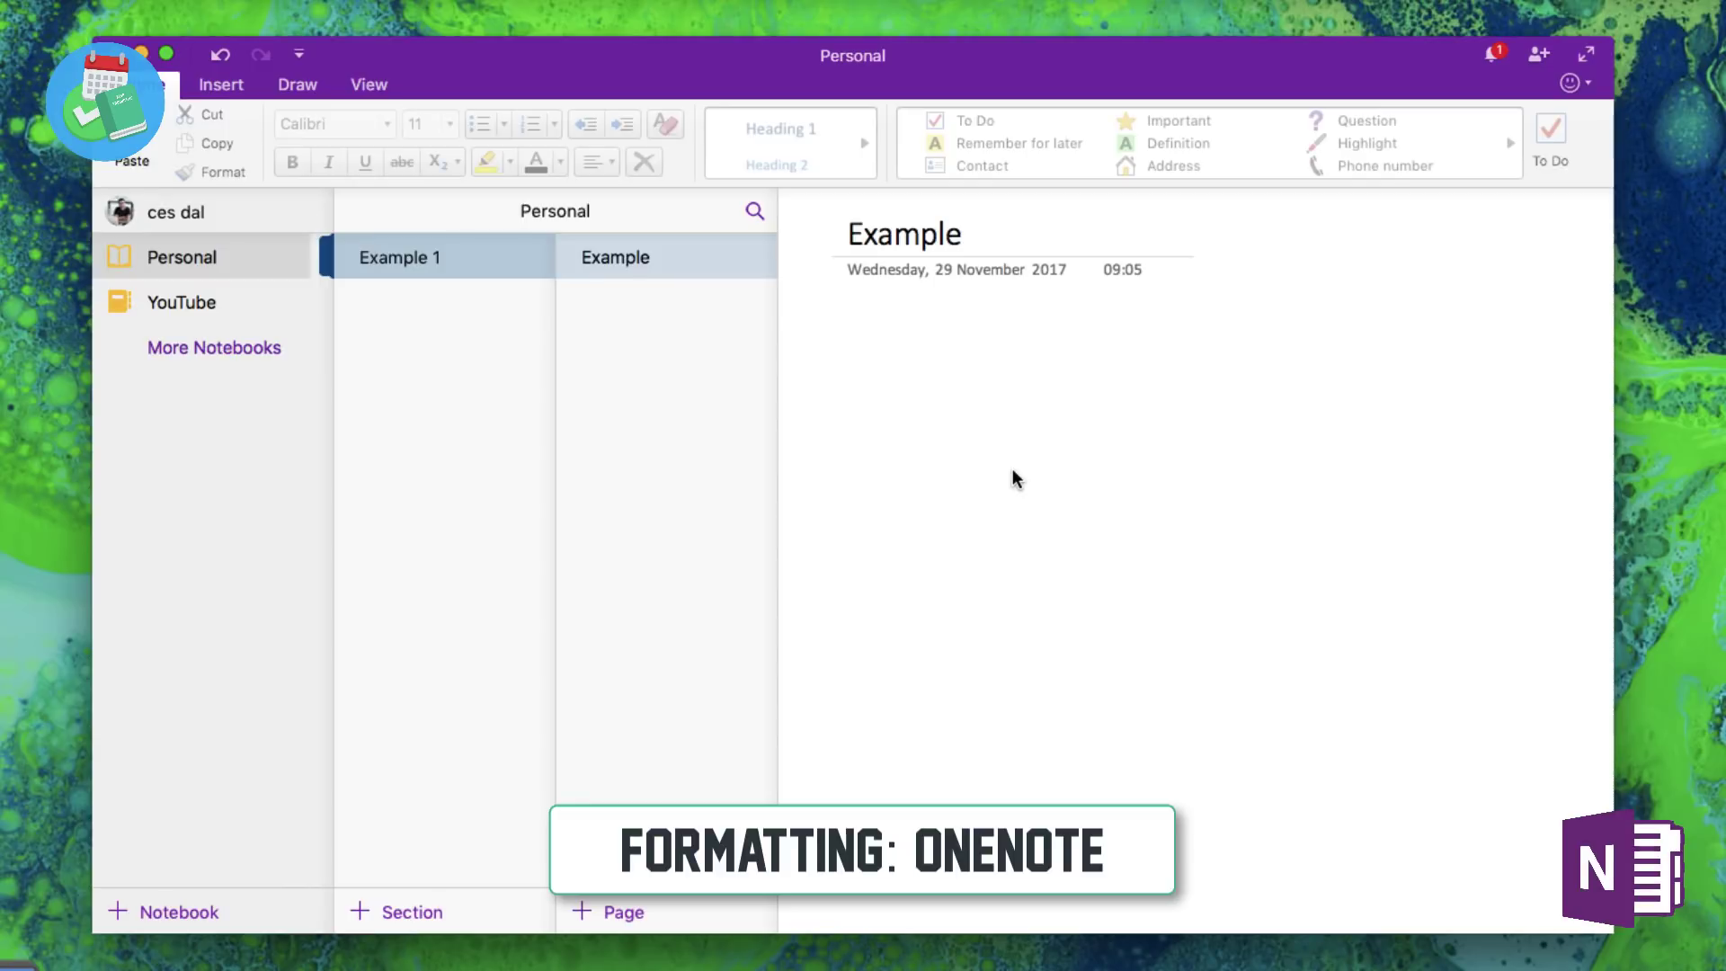
- In OneNote, write "Example" as body text beneath the date on the Example page and select the word
{"action": "left_click", "coordinate": [1012, 470]}
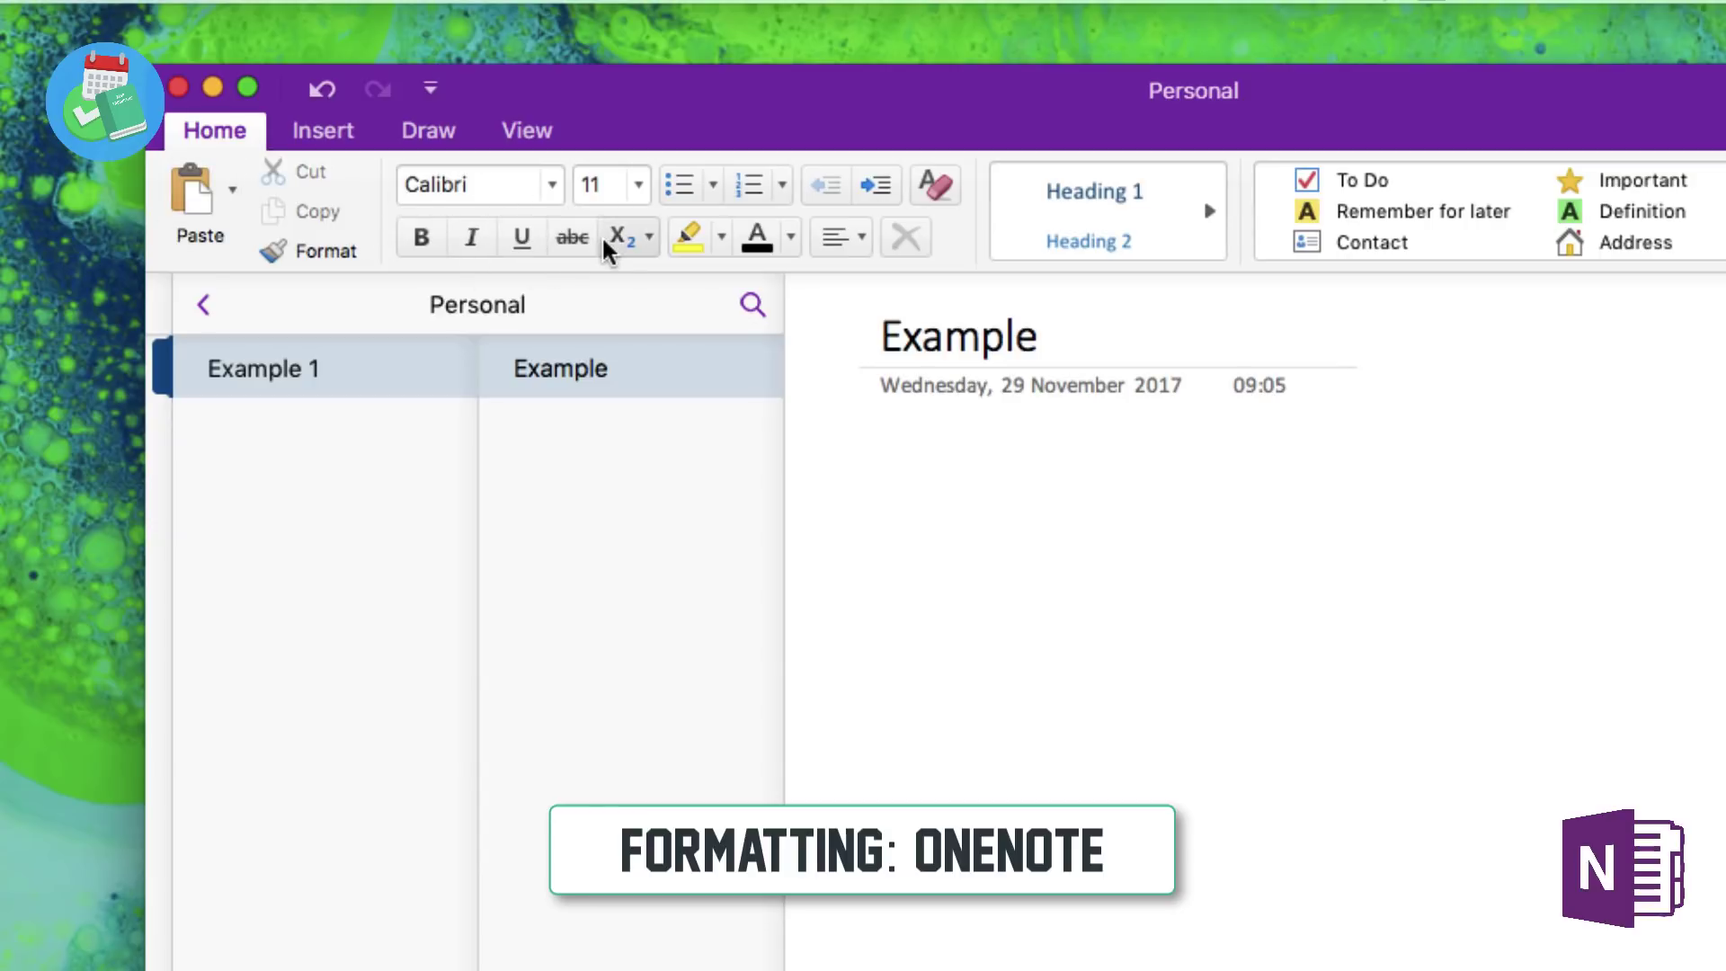
{"action": "type", "text": "E"}
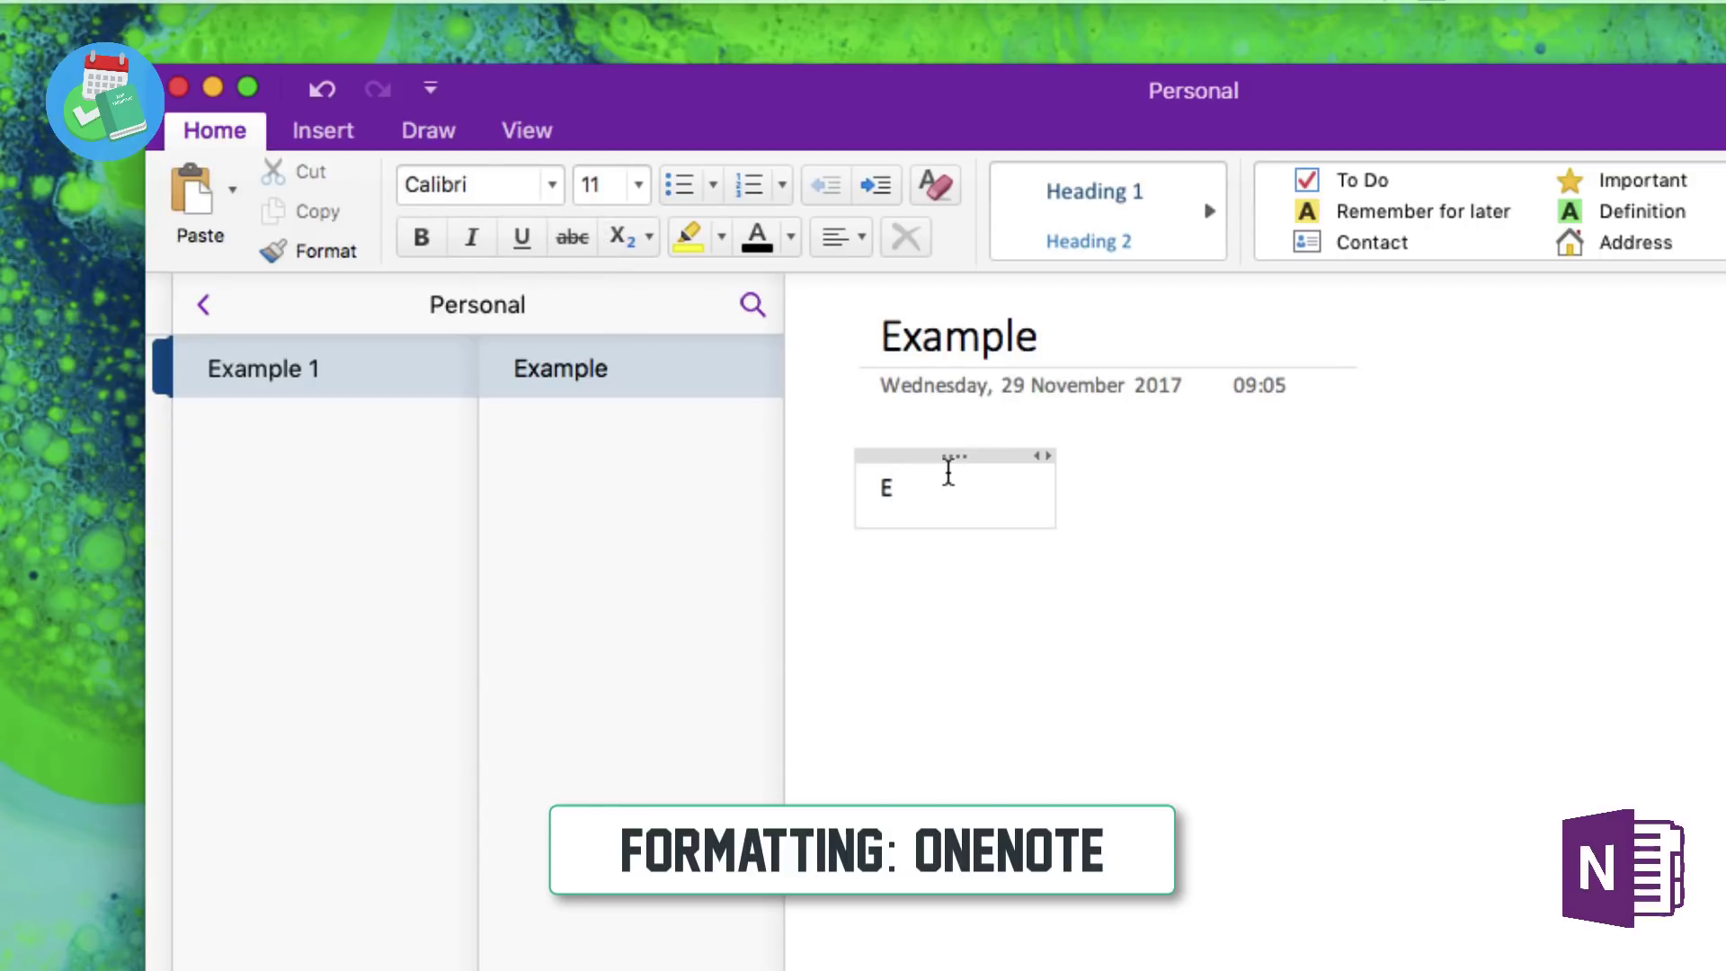
{"action": "type", "text": "xample"}
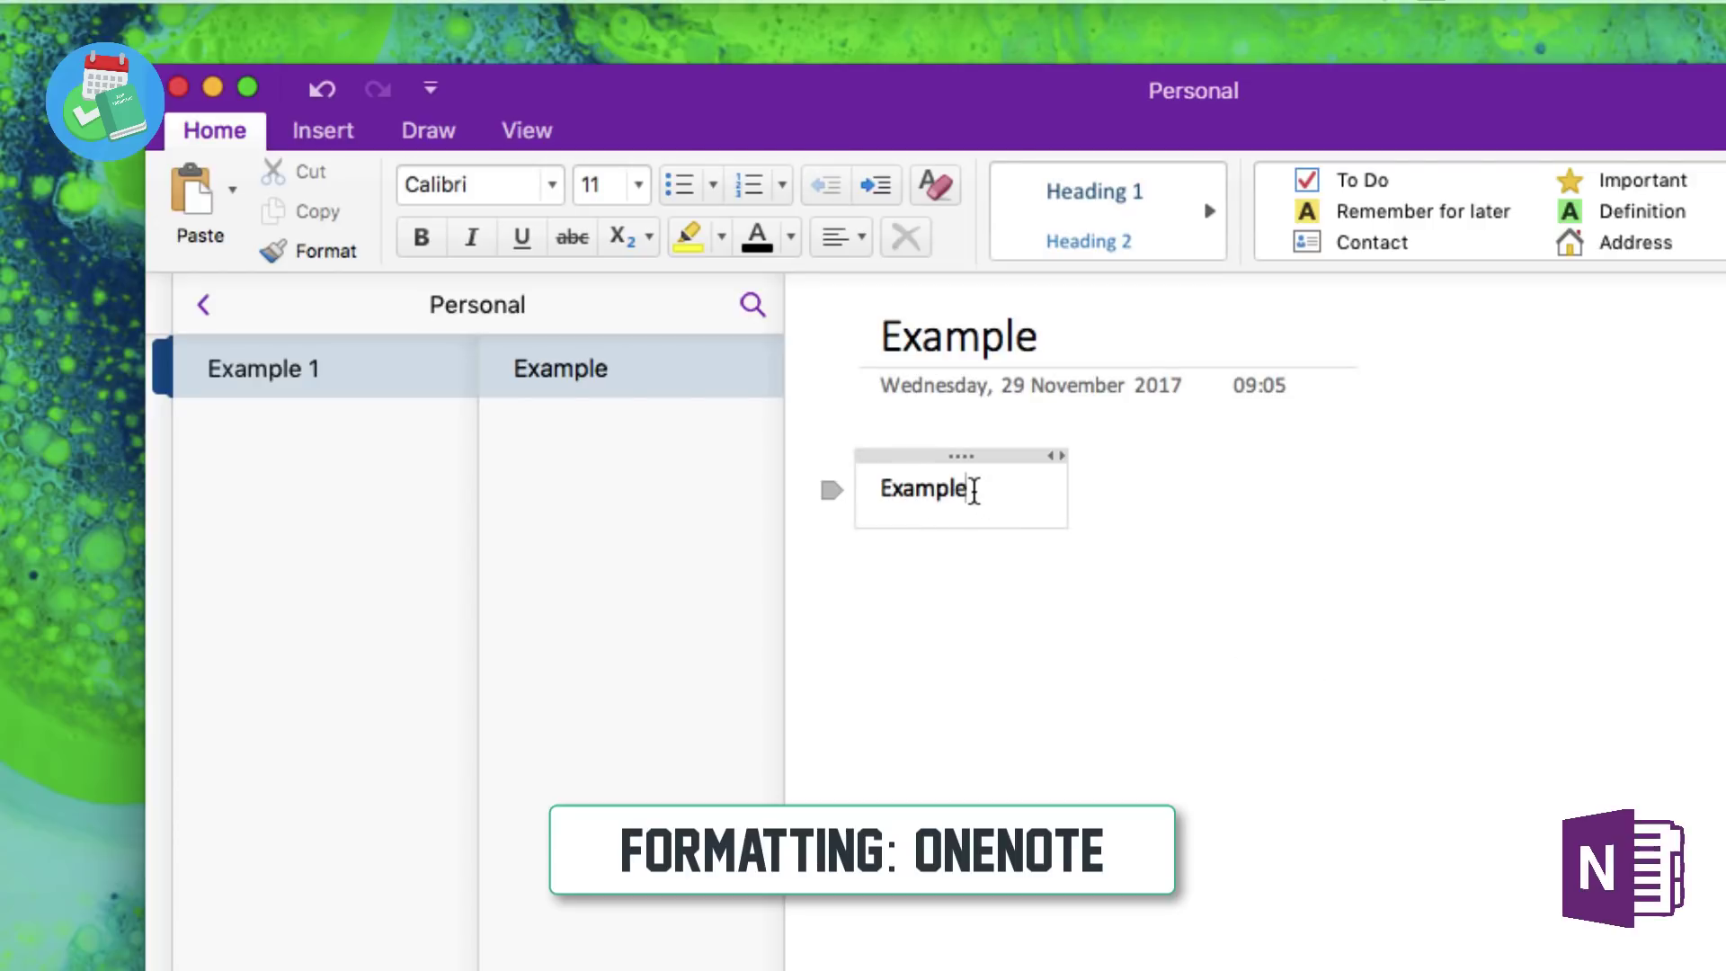
{"action": "double_click", "coordinate": [878, 489]}
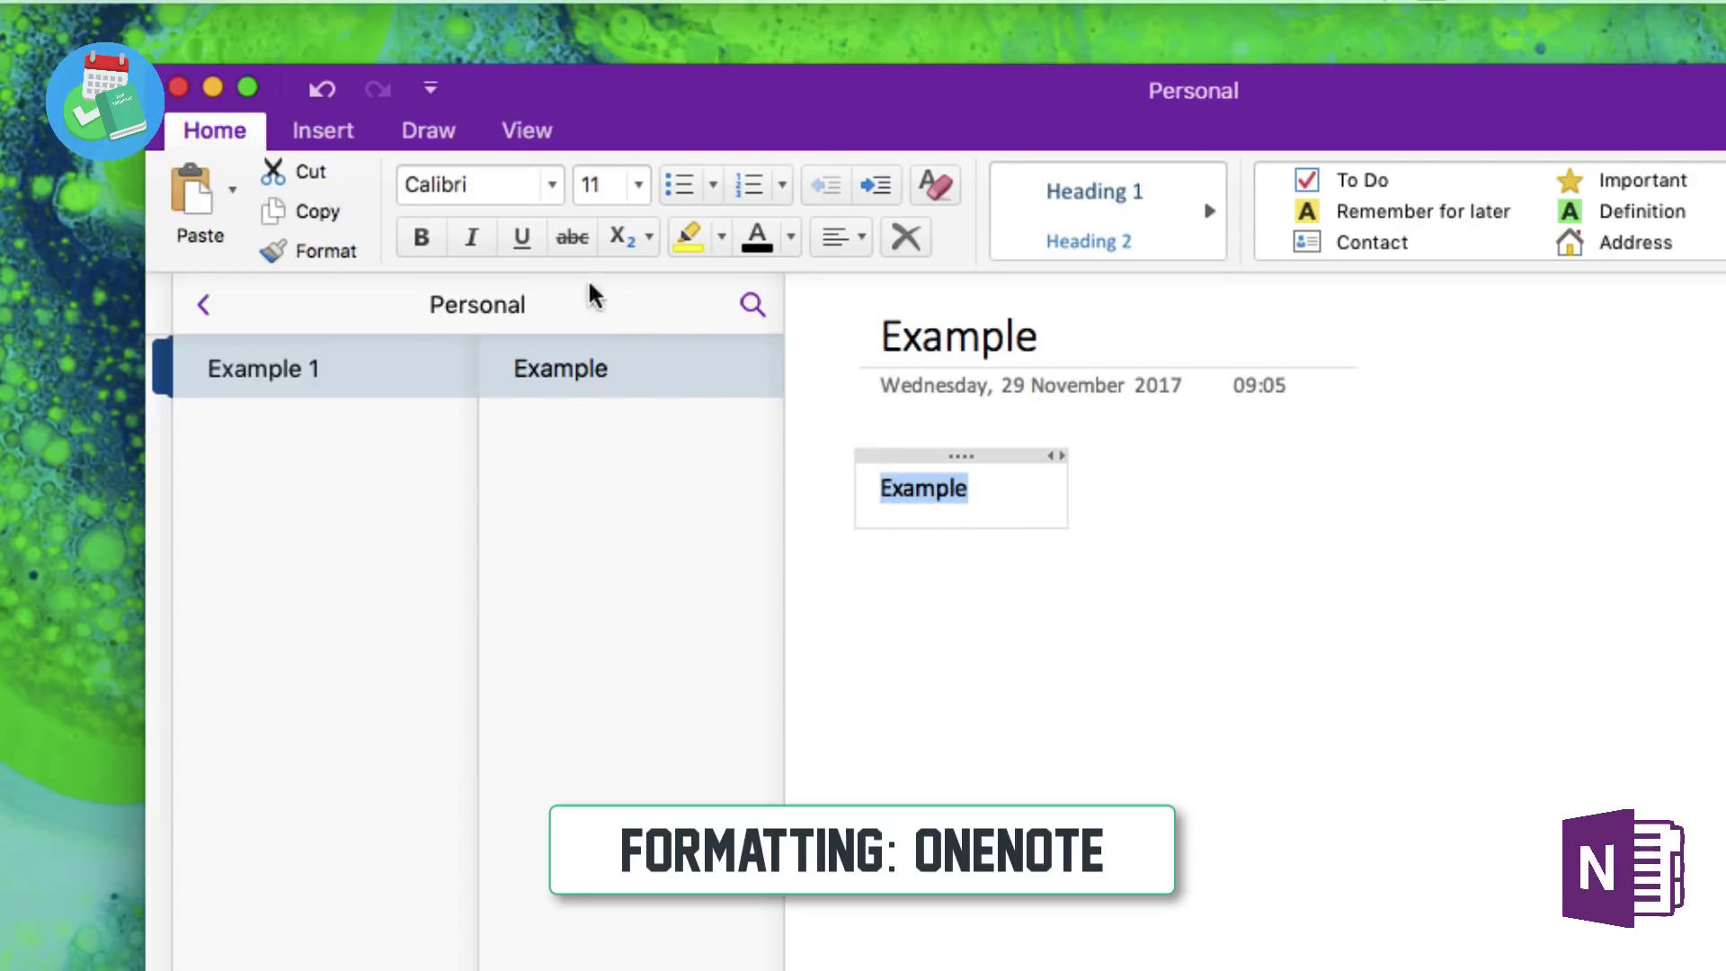
- Try bold, italic and underline formatting on the selected body text "Example"
{"action": "left_click", "coordinate": [421, 236]}
{"action": "left_click", "coordinate": [471, 237]}
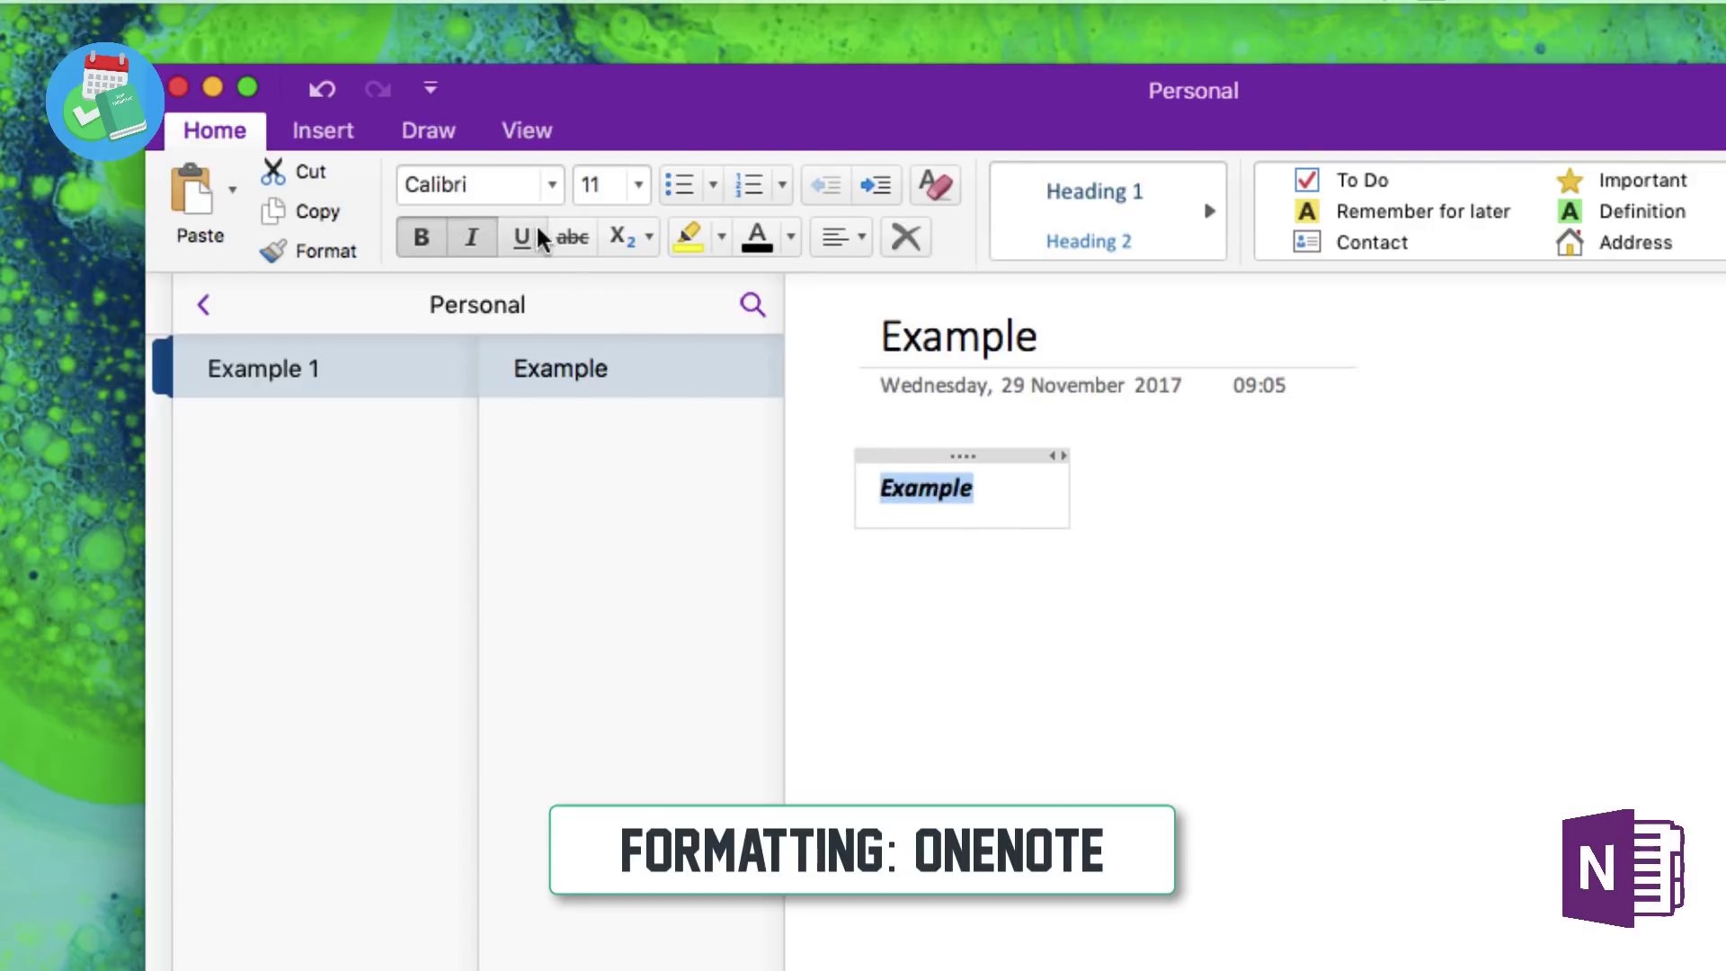
{"action": "left_click", "coordinate": [521, 236]}
{"action": "left_click", "coordinate": [475, 237]}
{"action": "left_click", "coordinate": [519, 236]}
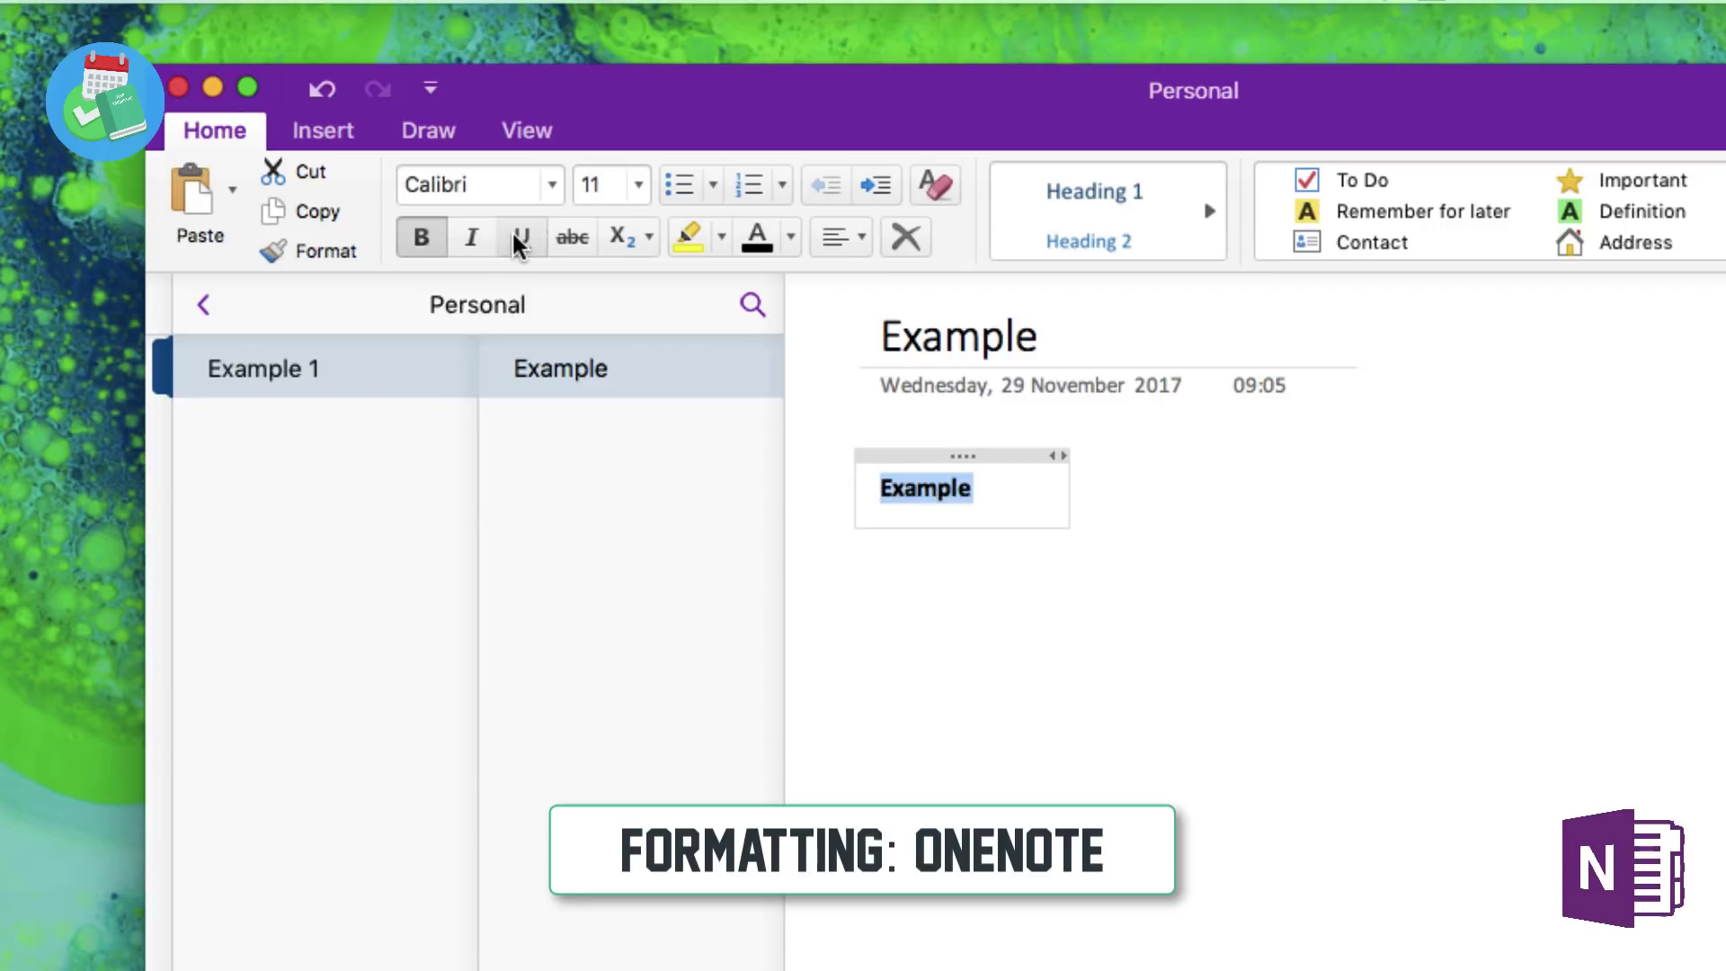
{"action": "left_click", "coordinate": [437, 244]}
- Set the font size of the body text "Example" to 18 and place the cursor in the empty area below it
{"action": "left_click", "coordinate": [638, 184]}
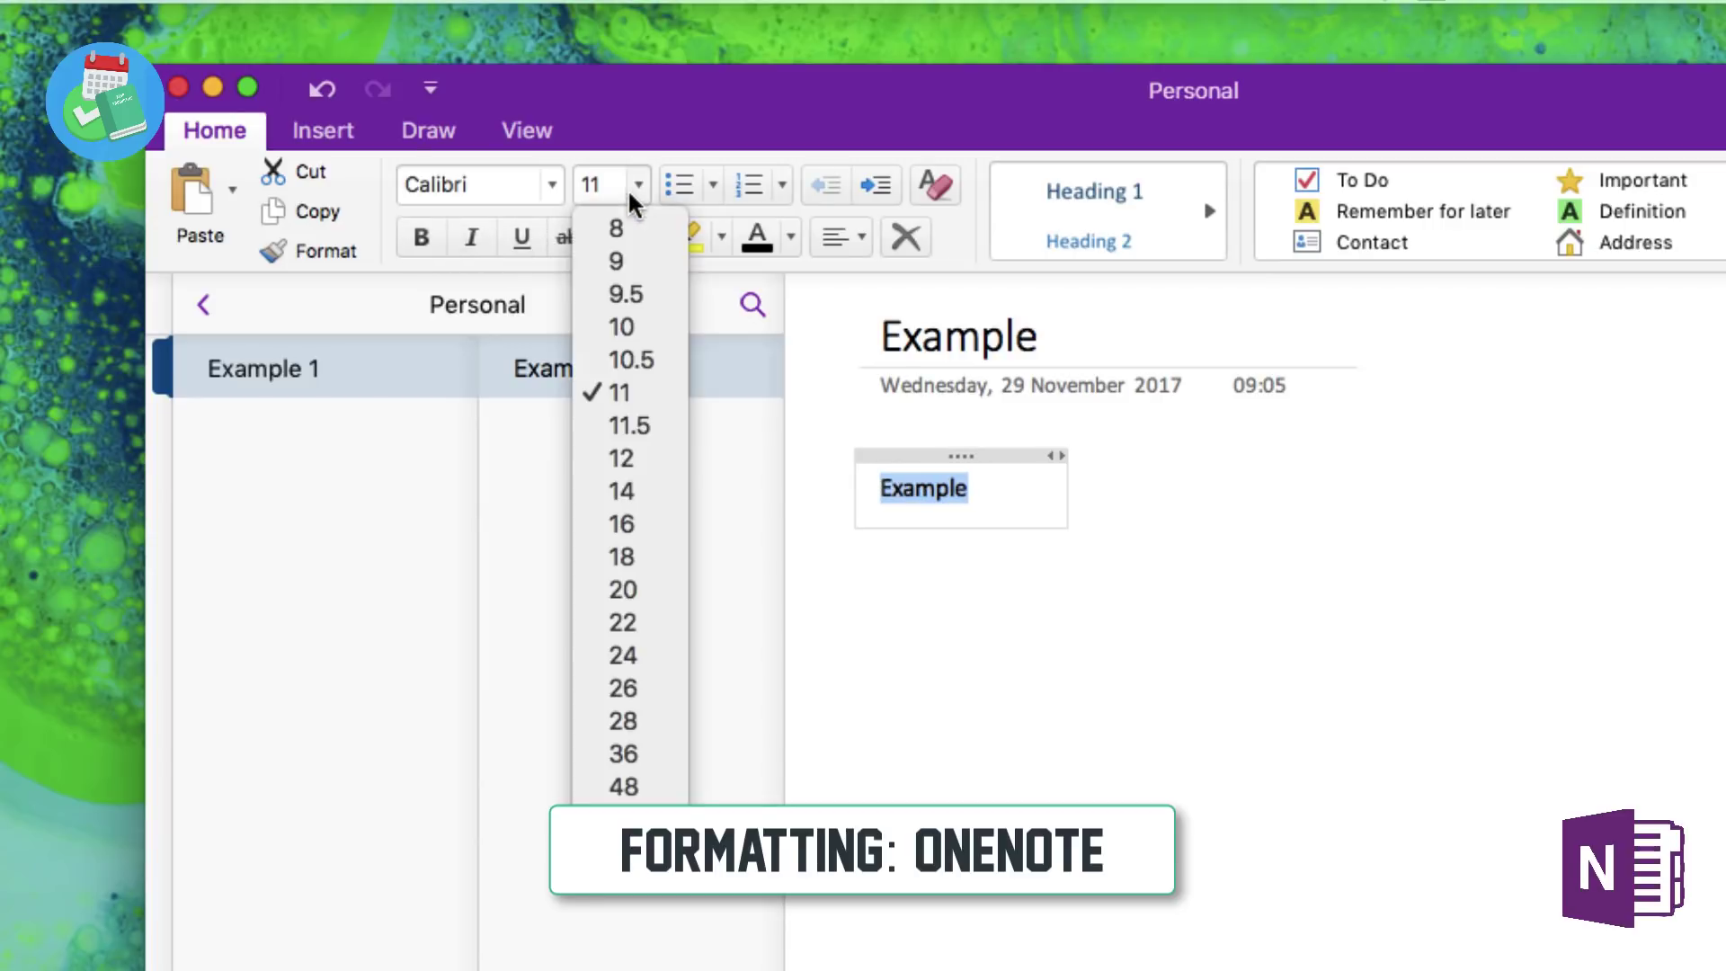
{"action": "left_click", "coordinate": [623, 556]}
{"action": "left_click", "coordinate": [1021, 626]}
{"action": "left_click", "coordinate": [1187, 626]}
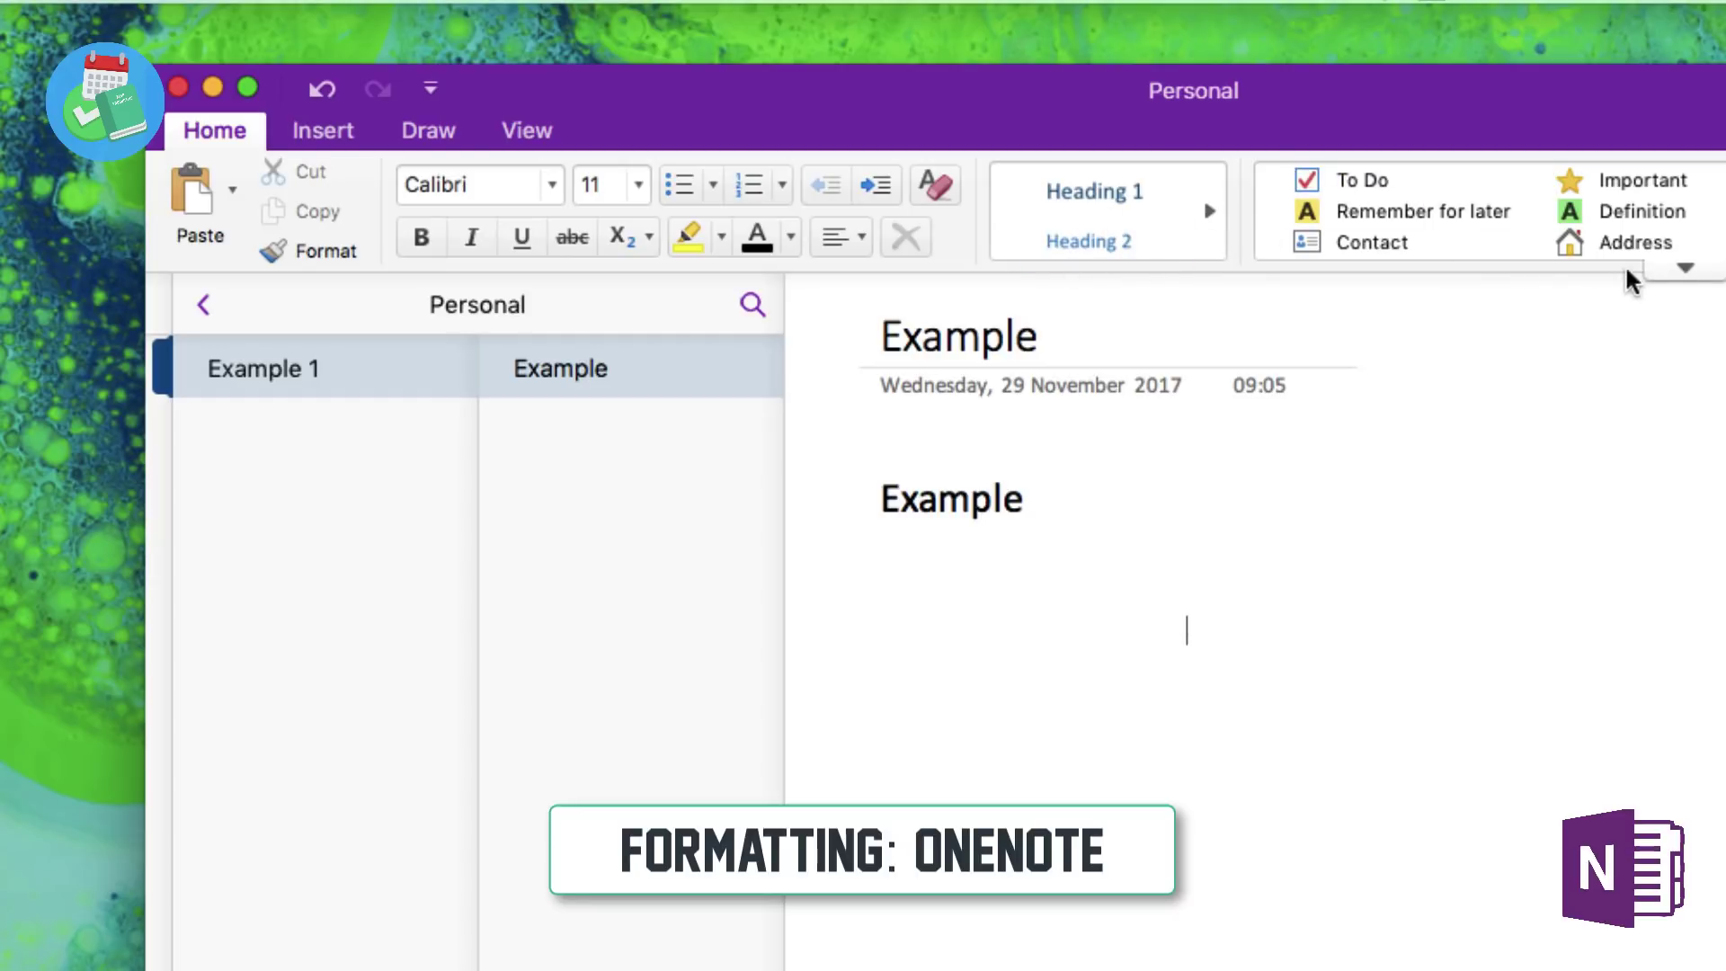
- Look through the full list of tags and try a To Do checkbox in the empty area below "Example"
{"action": "left_click", "coordinate": [1685, 268]}
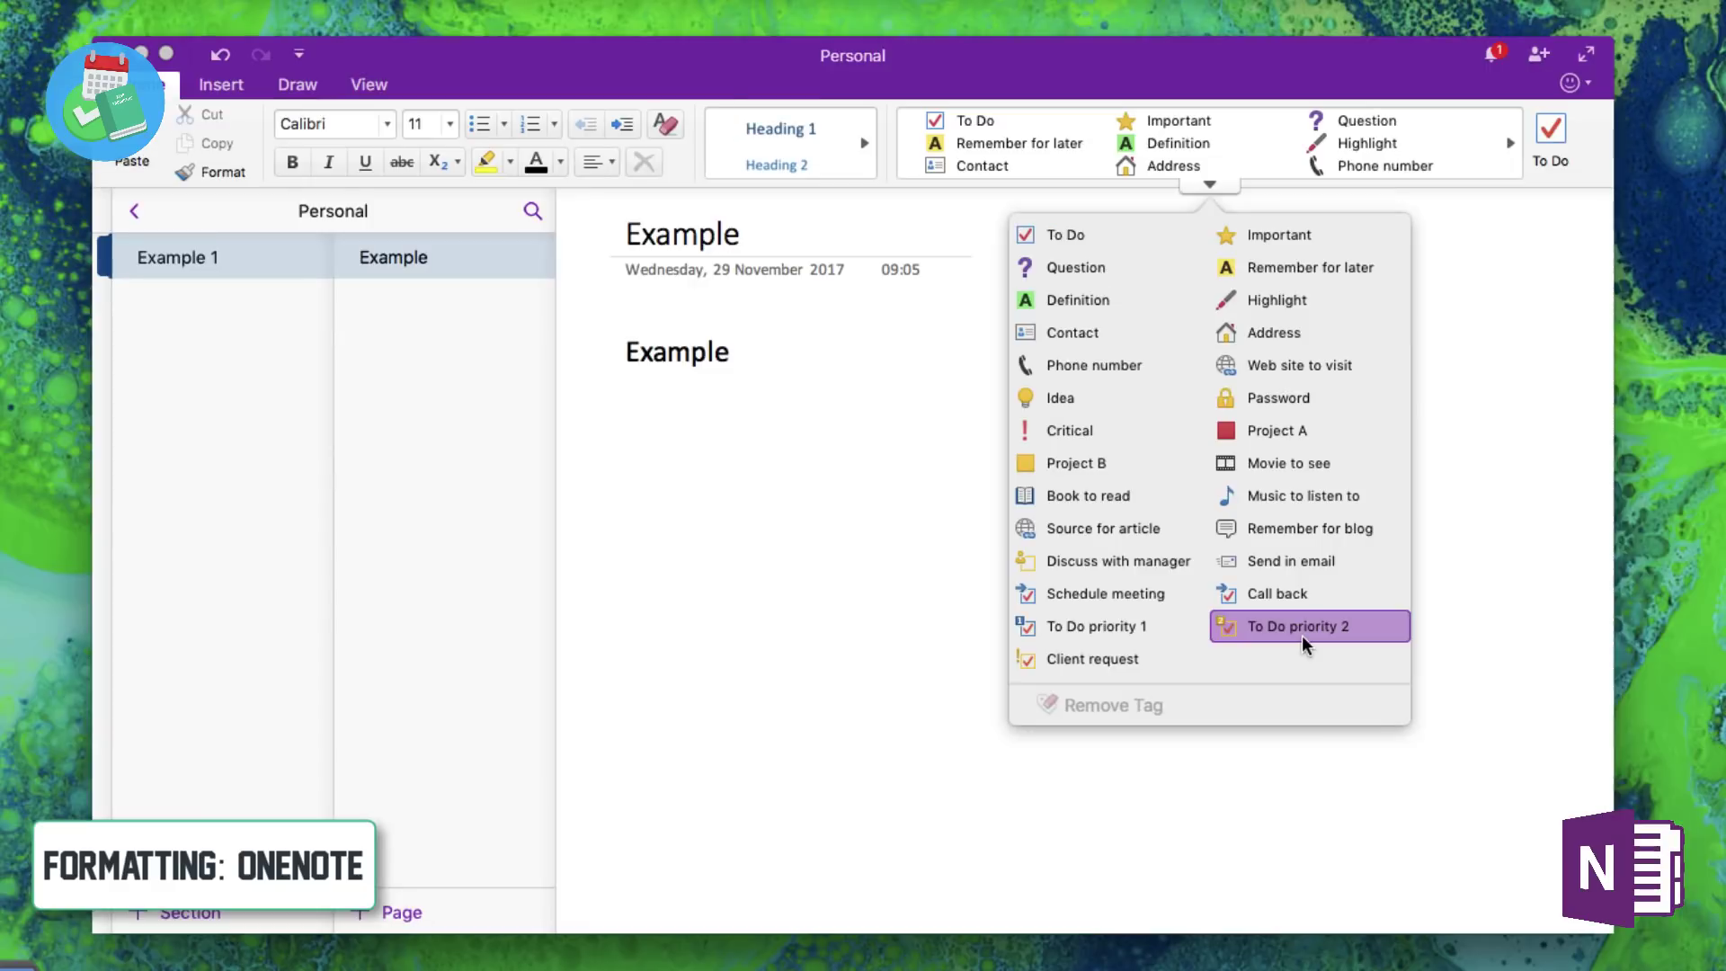
{"action": "left_click", "coordinate": [1548, 397]}
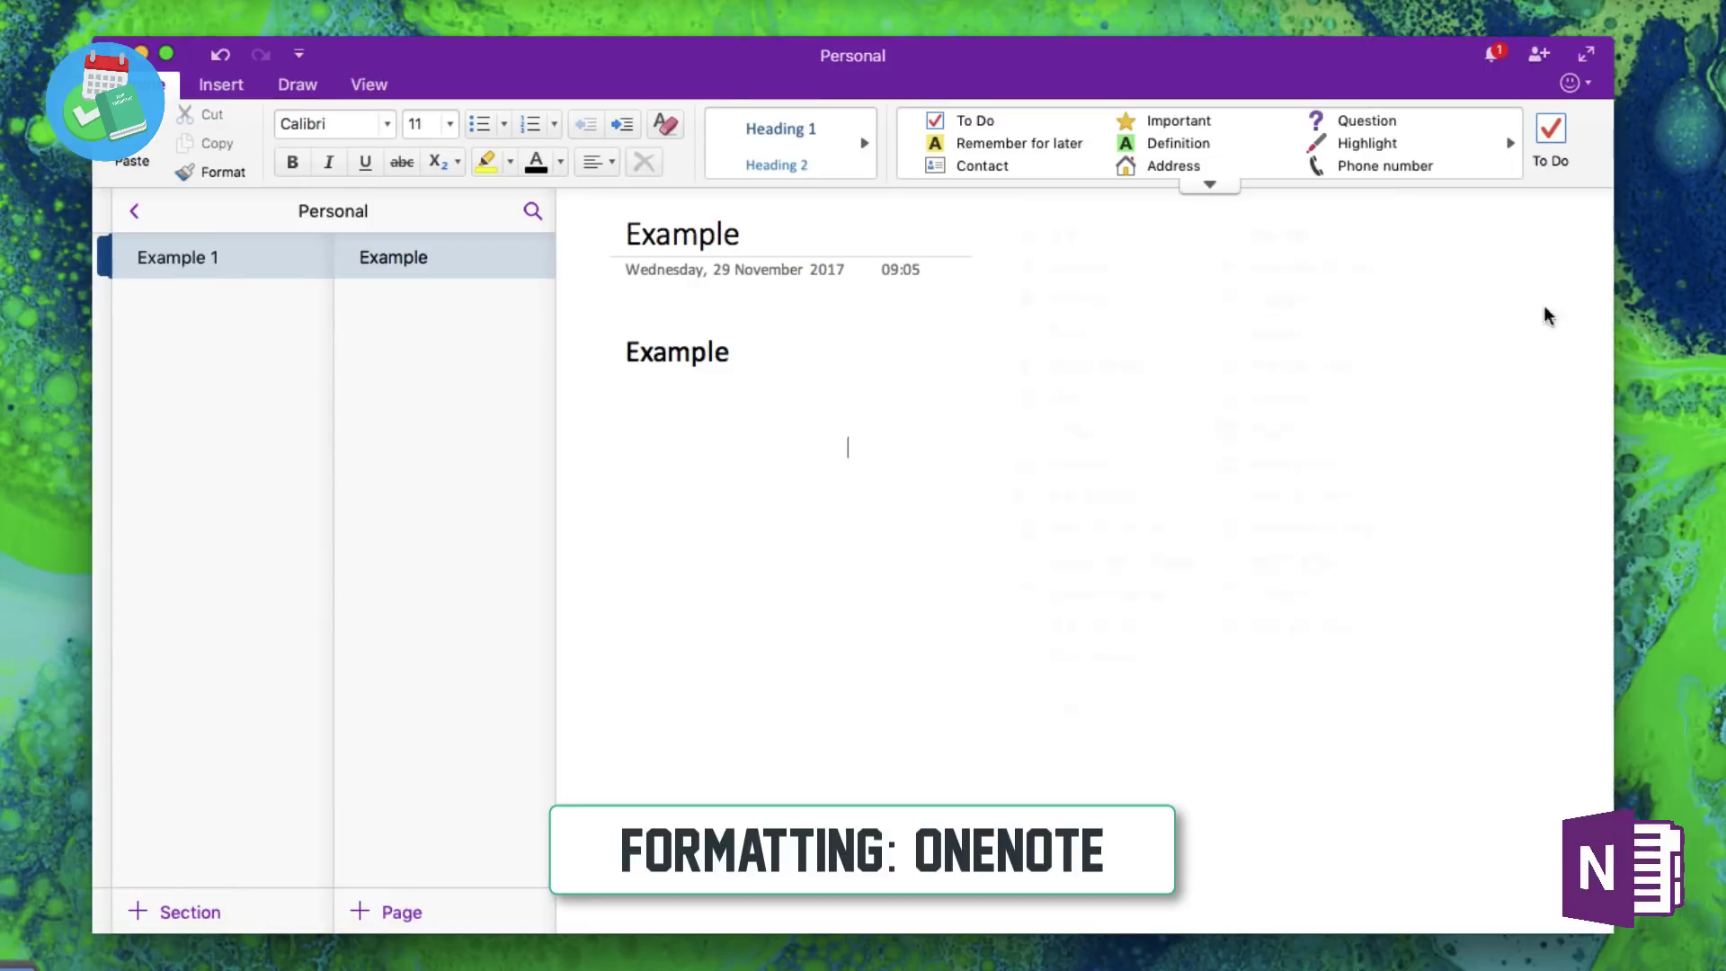
{"action": "left_click", "coordinate": [1543, 141]}
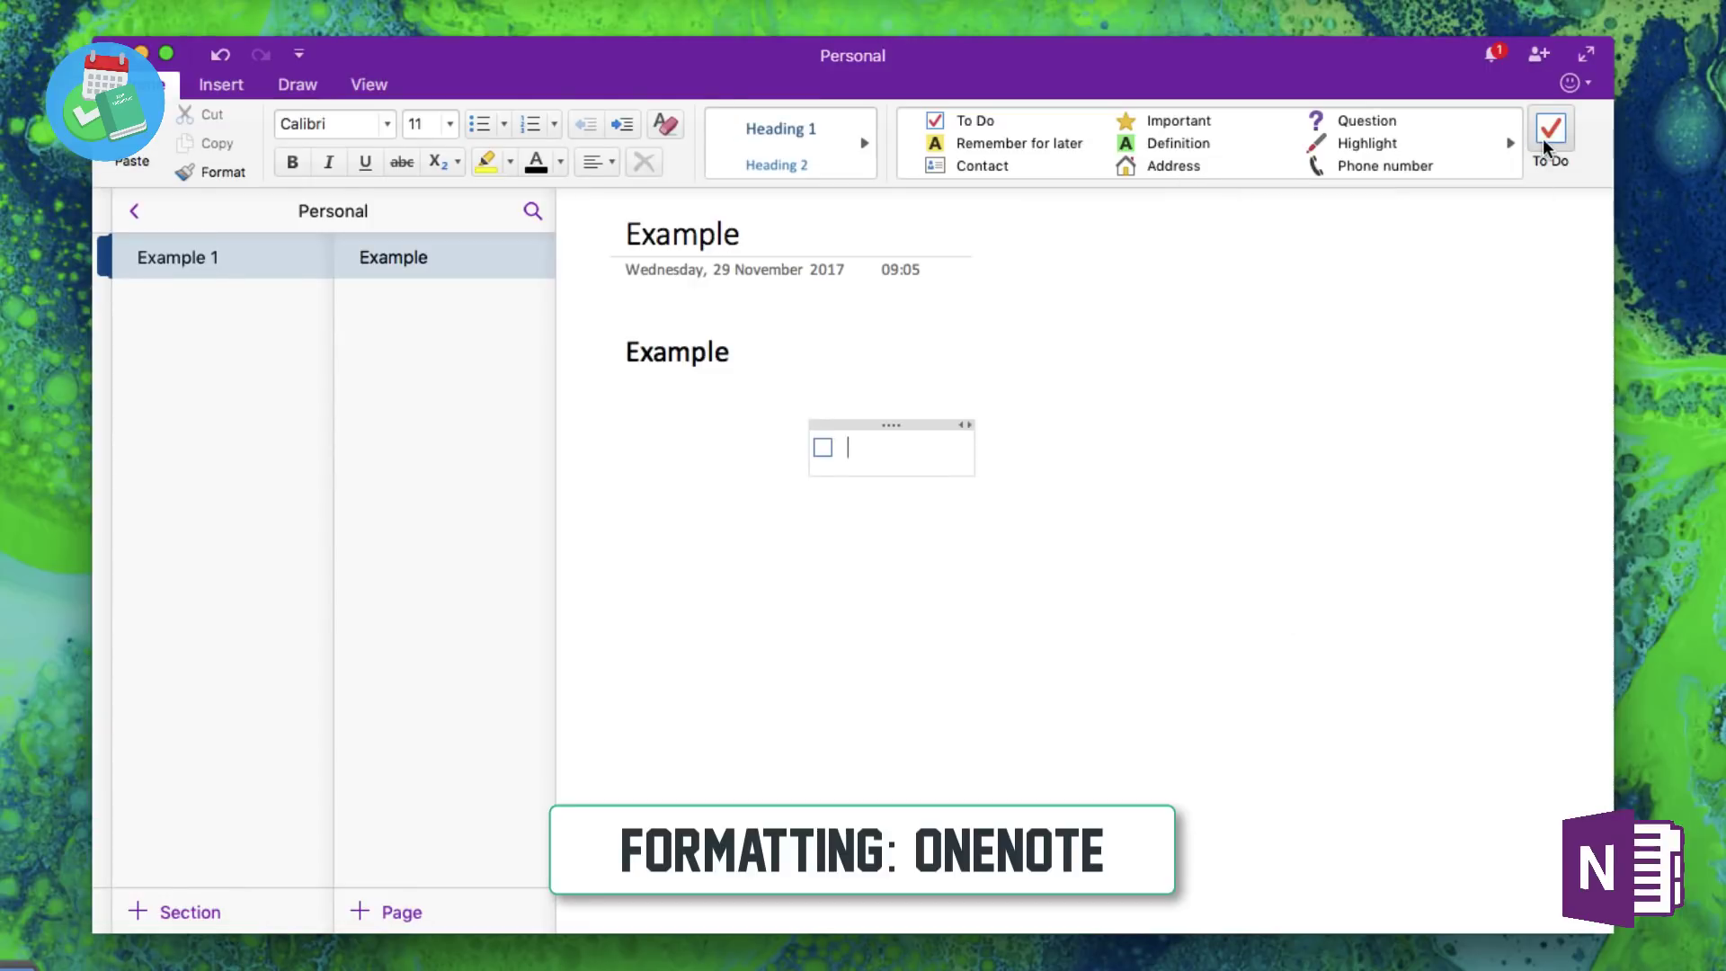
{"action": "left_click_drag", "start_coordinate": [1091, 440], "coordinate": [821, 397]}
{"action": "key", "text": "Delete"}
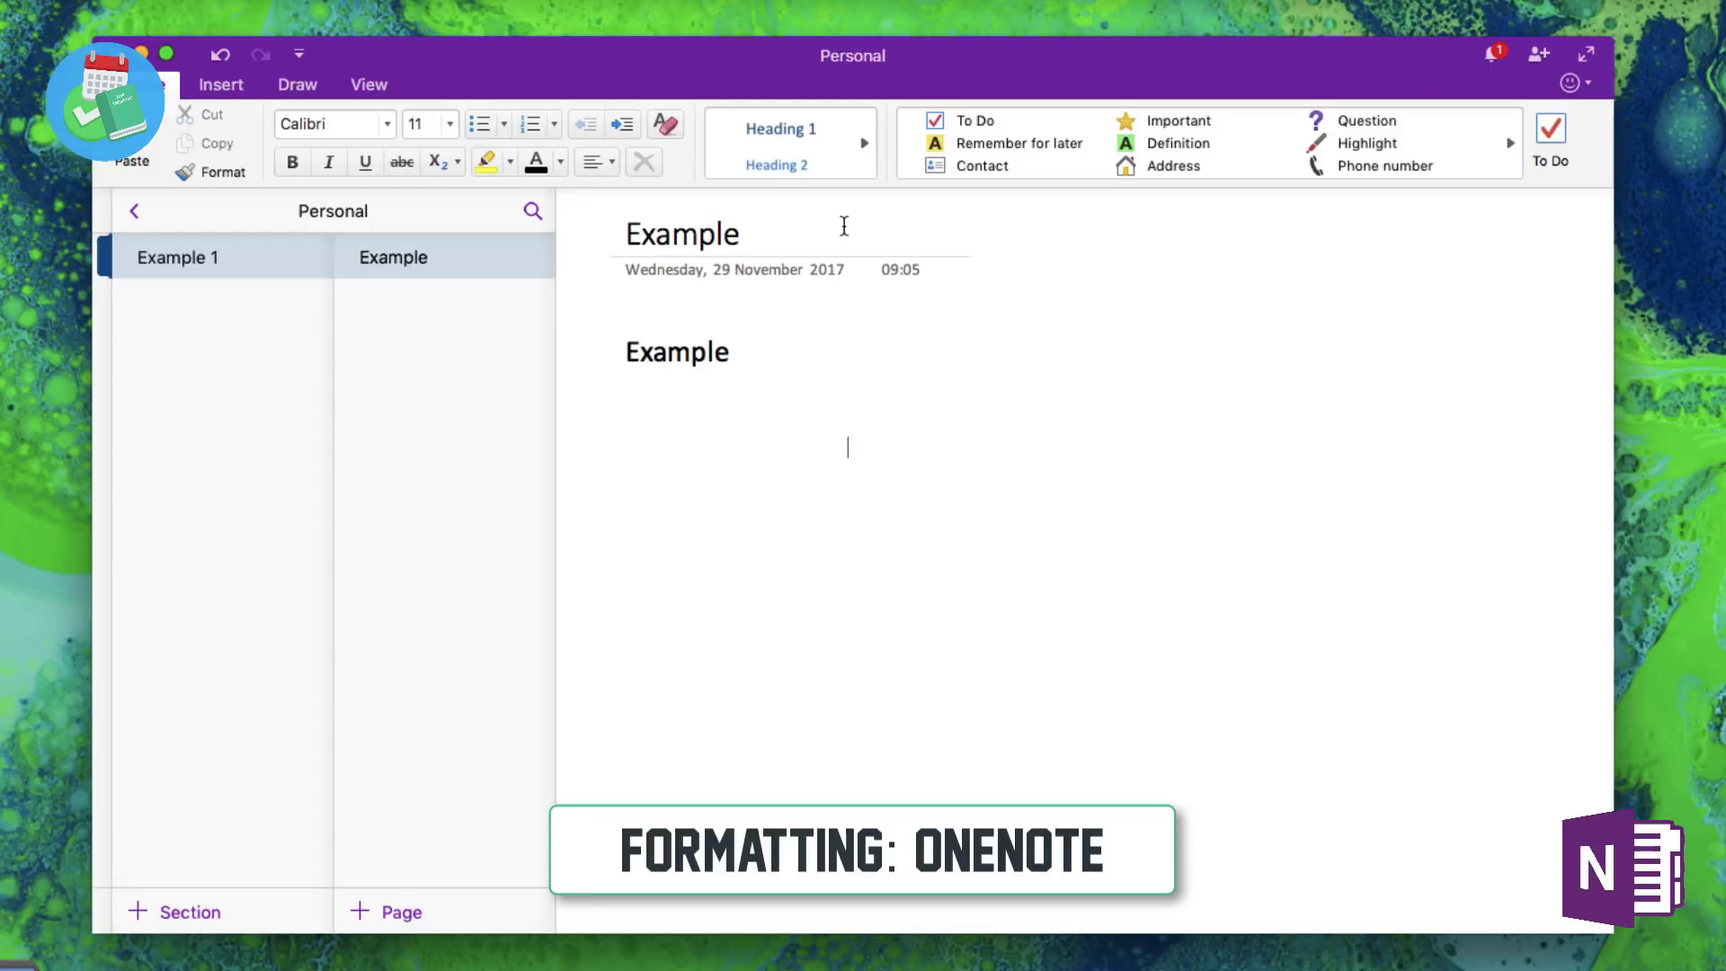
{"action": "left_click", "coordinate": [795, 352]}
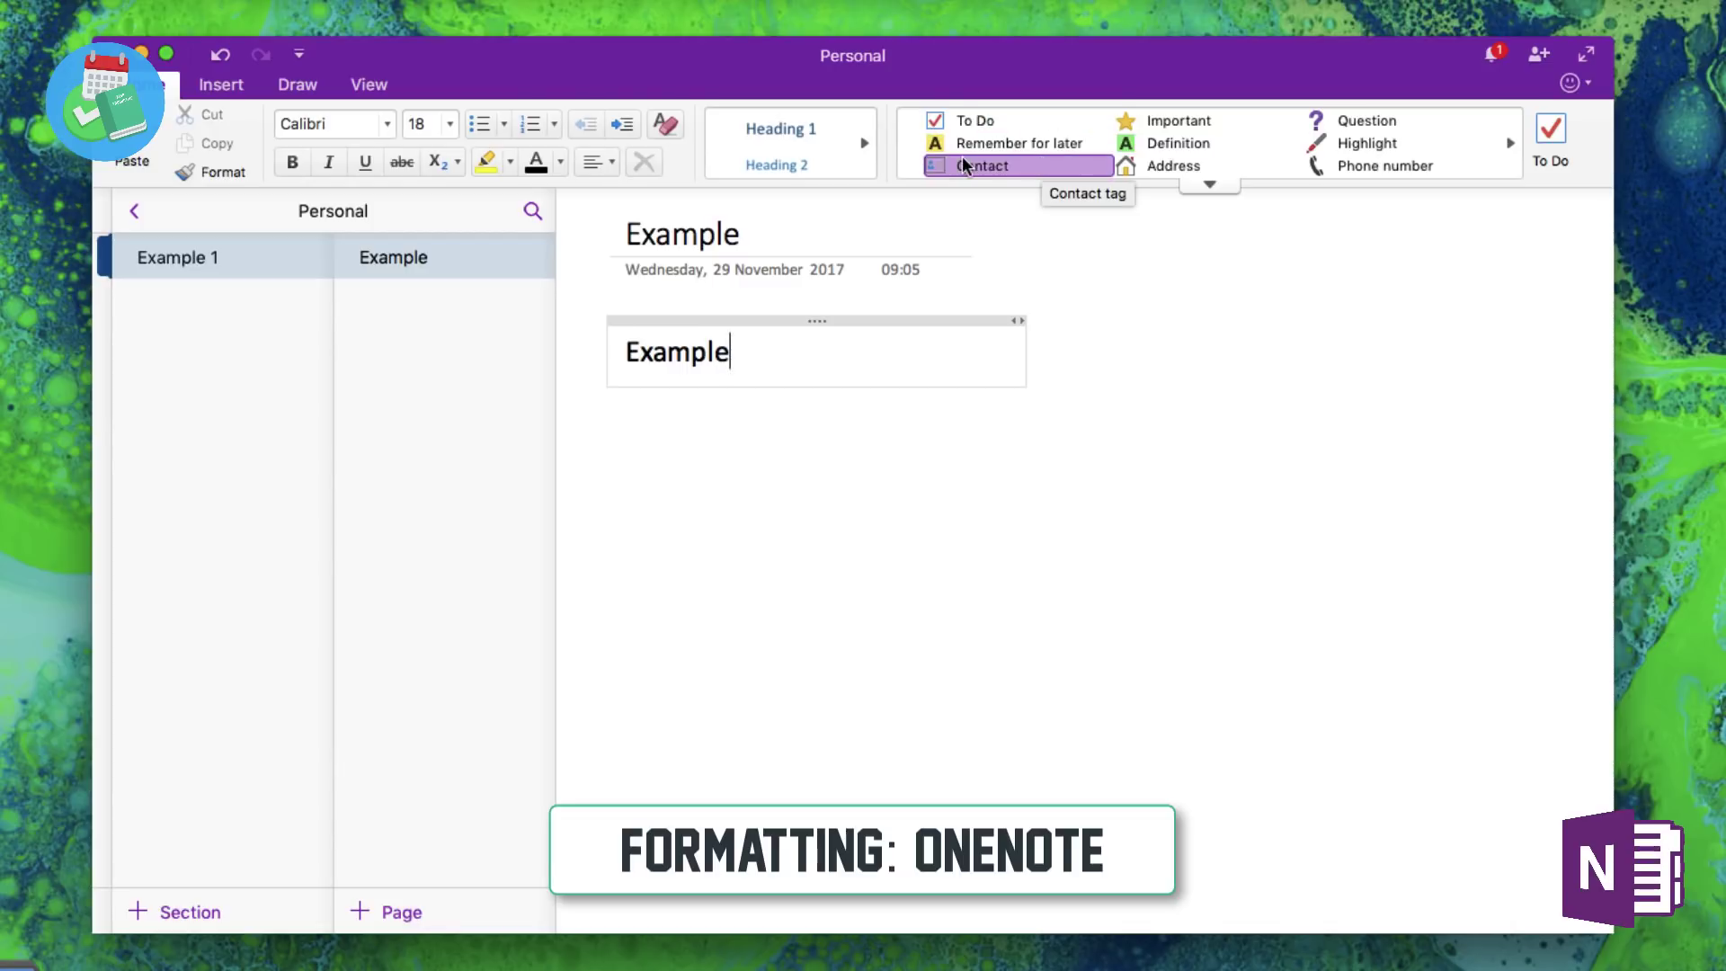
{"action": "left_click", "coordinate": [868, 443]}
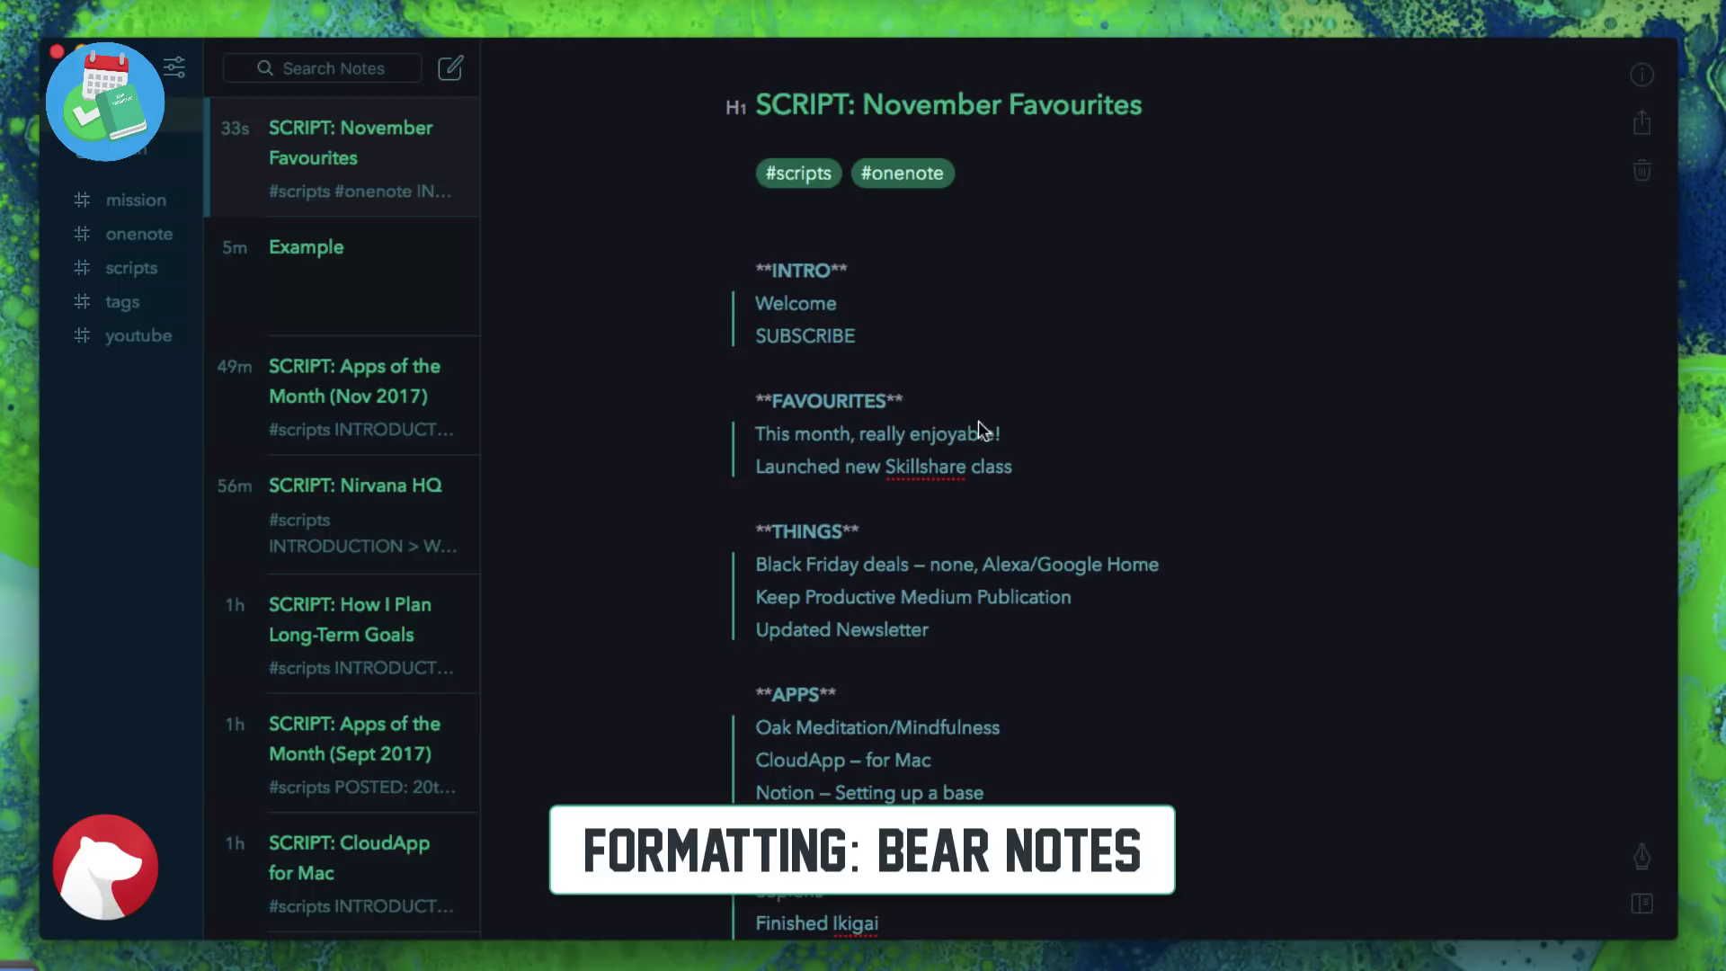
- In Bear, look through the November Favourites script and examine the available Markdown formatting options
{"action": "scroll", "coordinate": [895, 367], "scroll_direction": "down", "scroll_amount": 5}
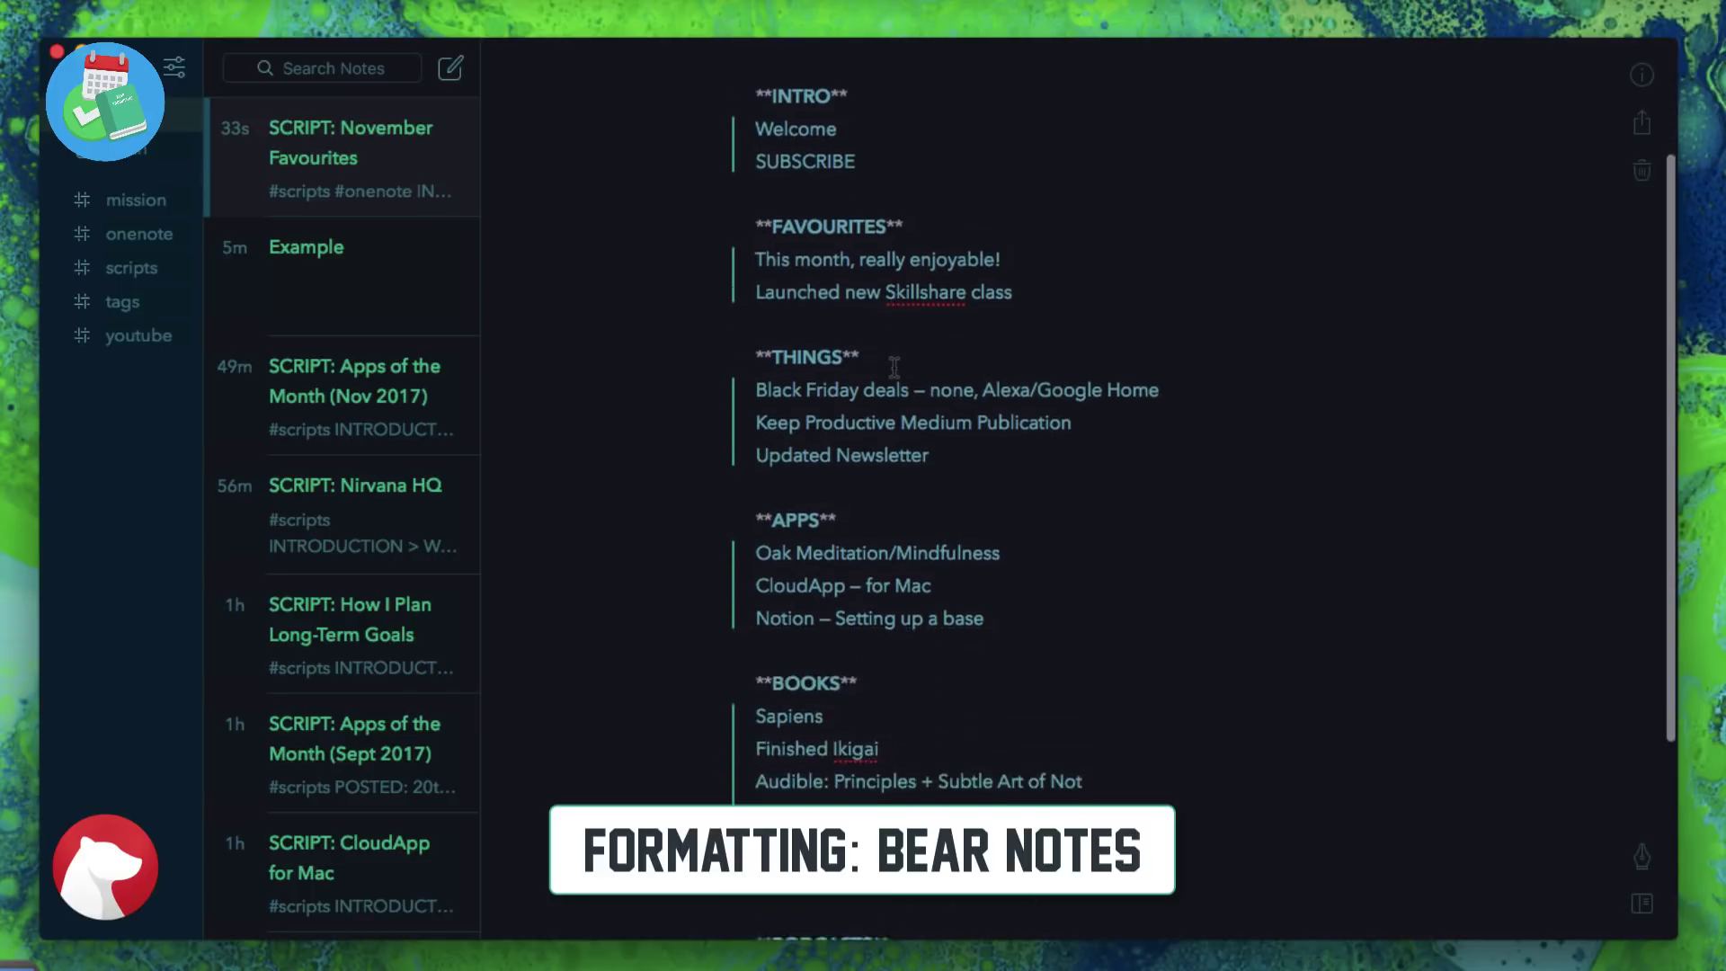
{"action": "scroll", "coordinate": [890, 369], "scroll_direction": "up", "scroll_amount": 8}
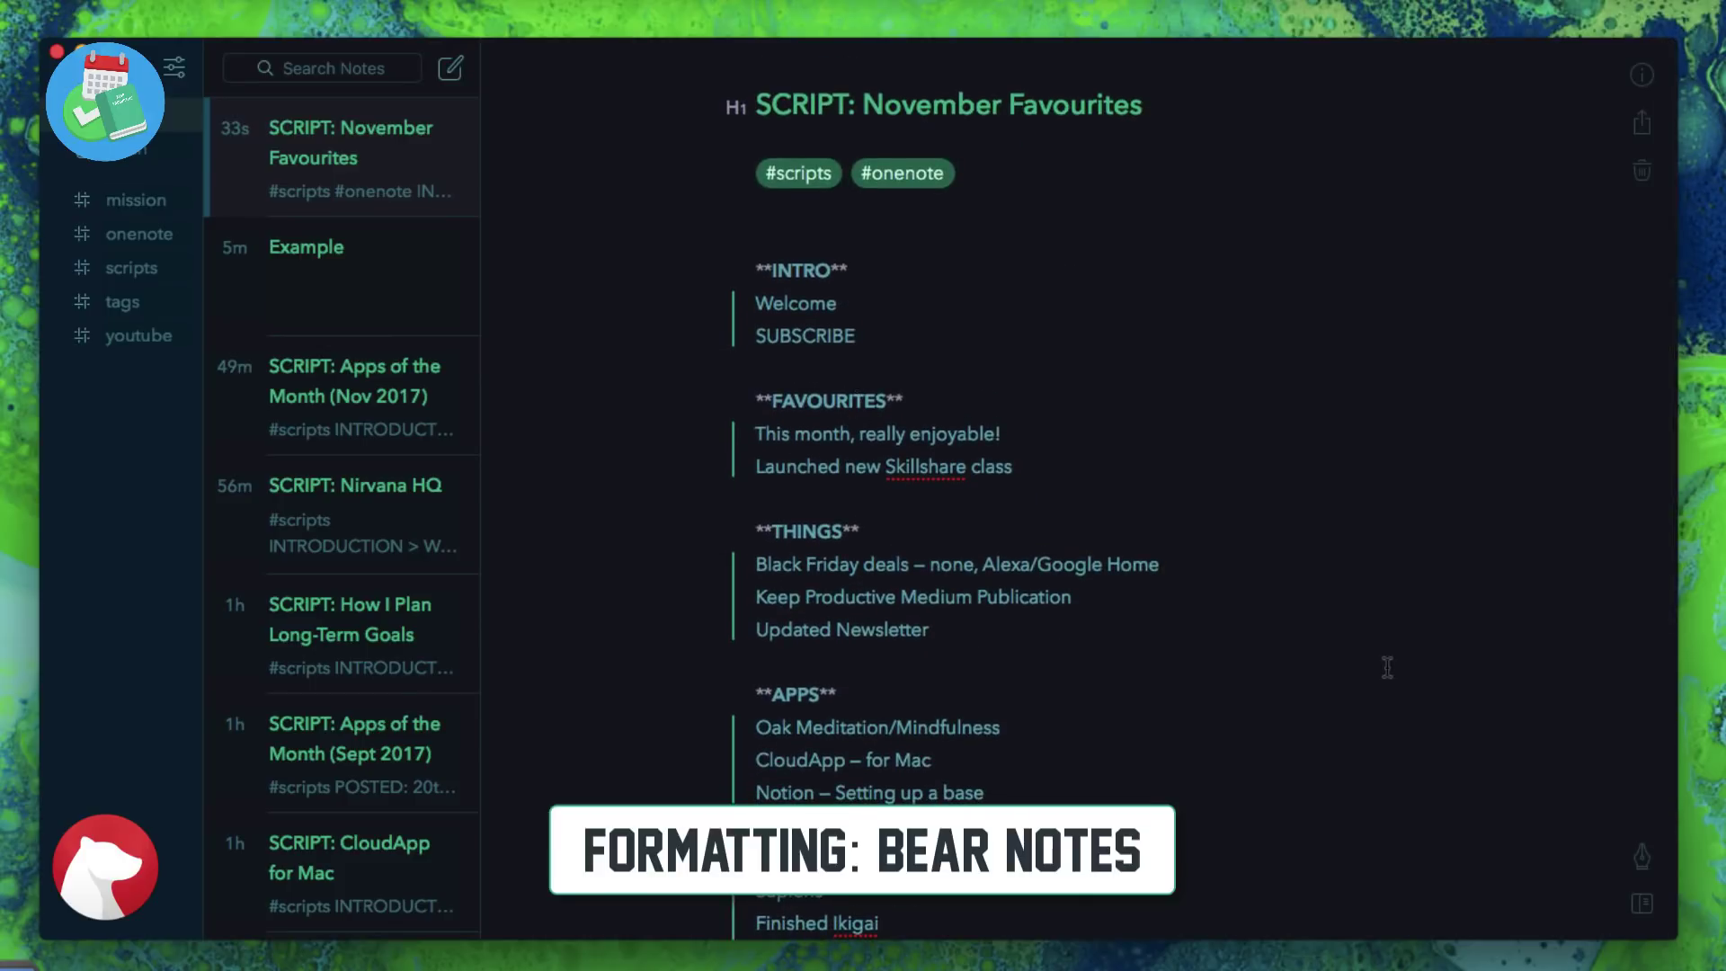
{"action": "left_click", "coordinate": [1639, 861]}
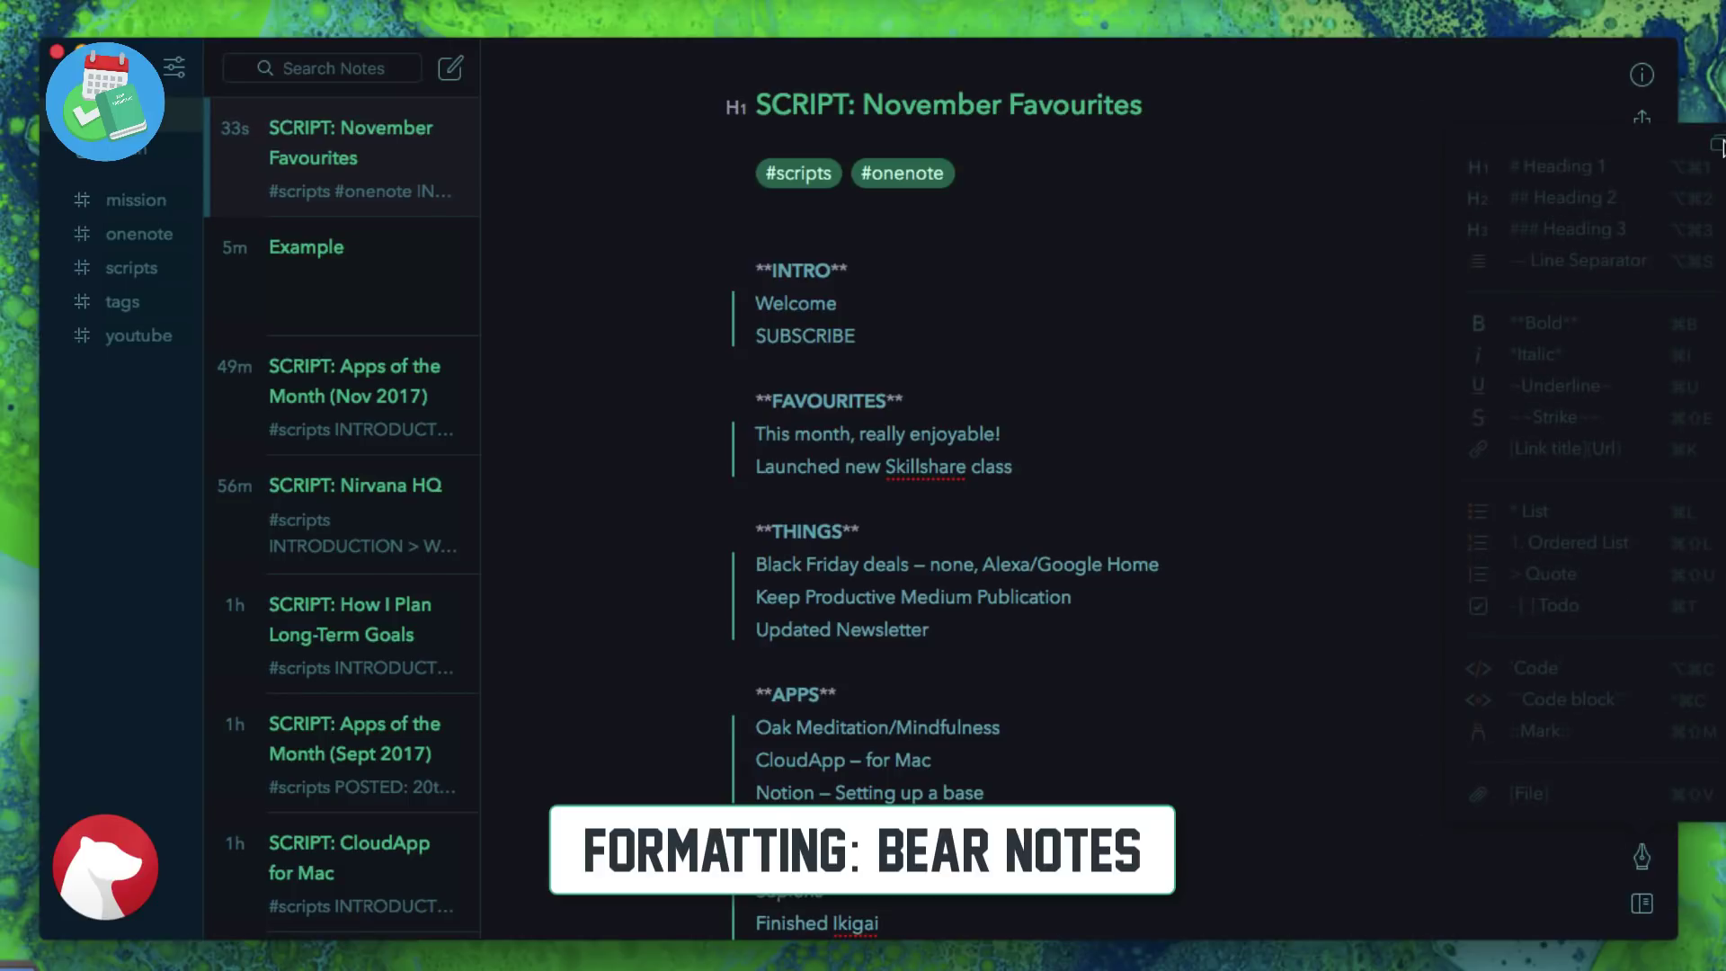
{"action": "left_click_drag", "start_coordinate": [1497, 169], "coordinate": [1078, 104]}
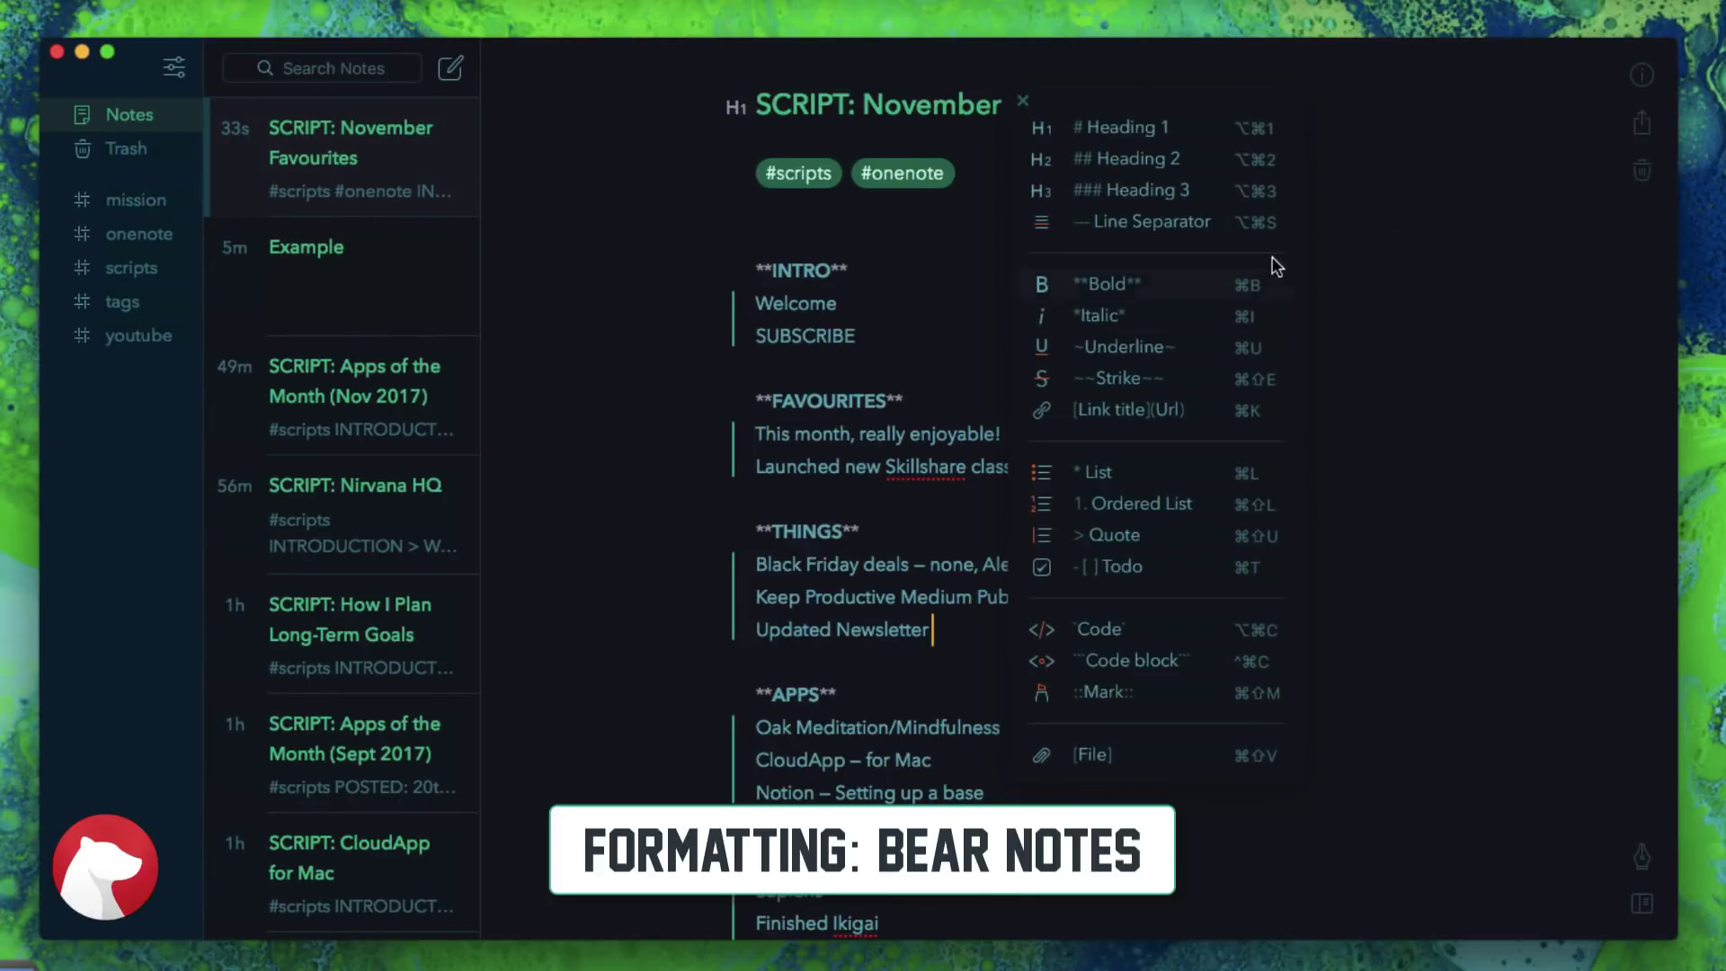
{"action": "left_click", "coordinate": [1025, 101]}
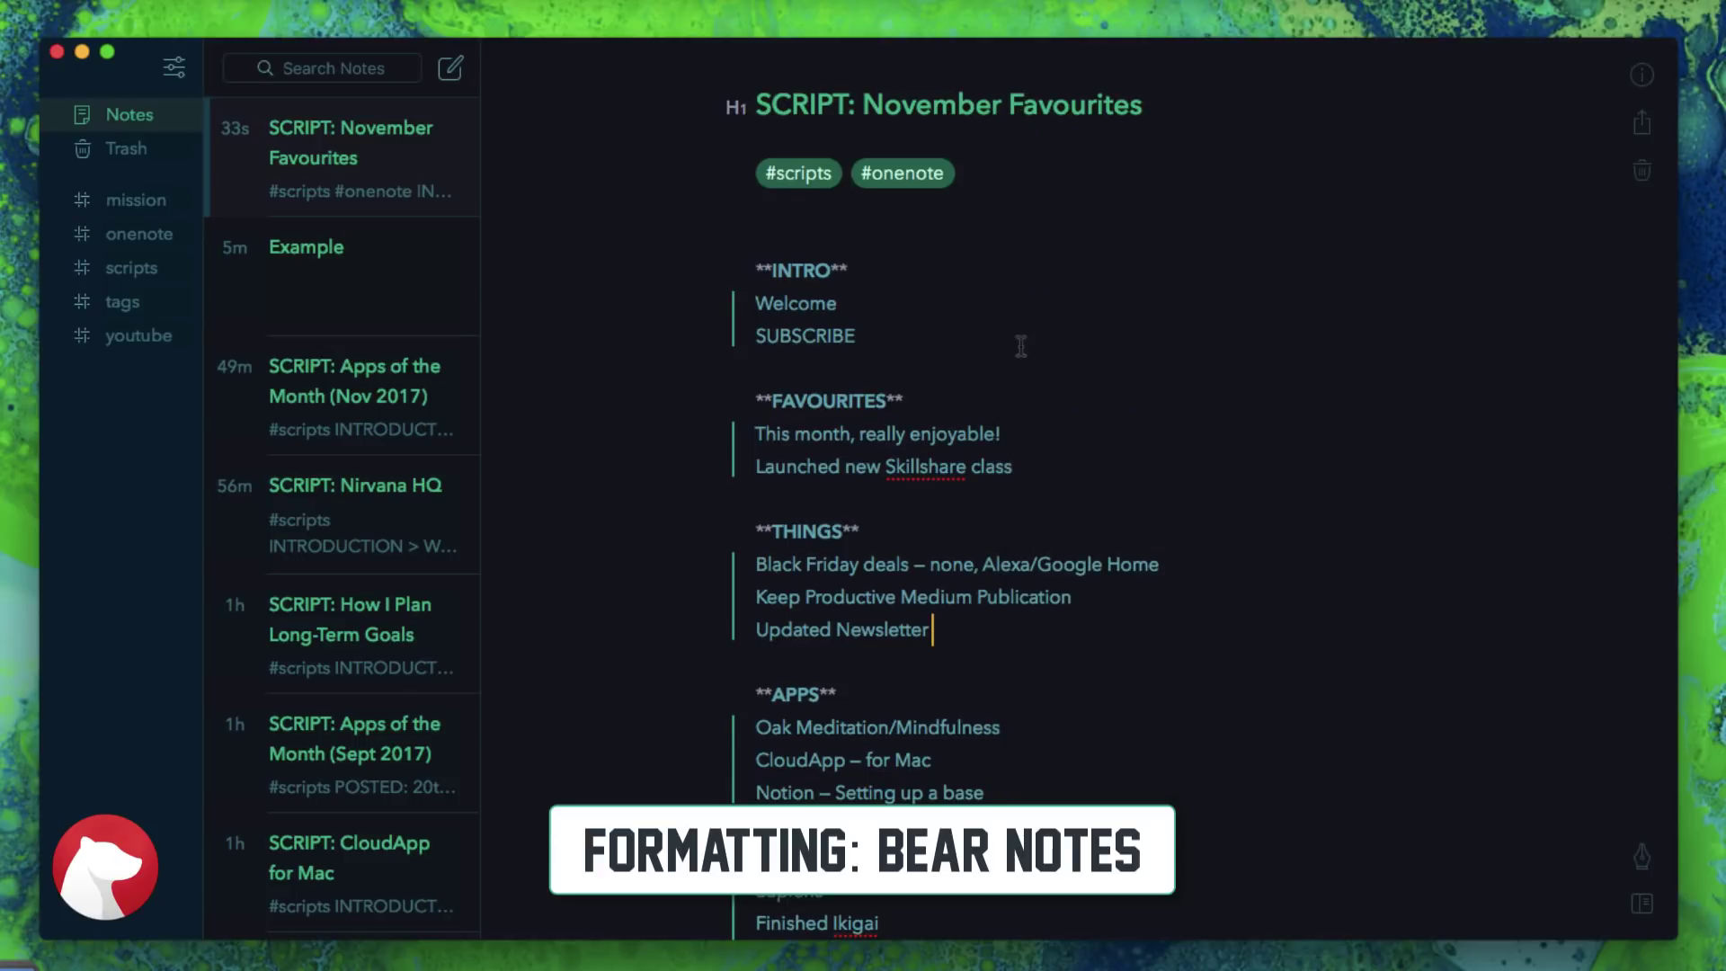
{"action": "scroll", "coordinate": [1021, 342], "scroll_direction": "down", "scroll_amount": 5}
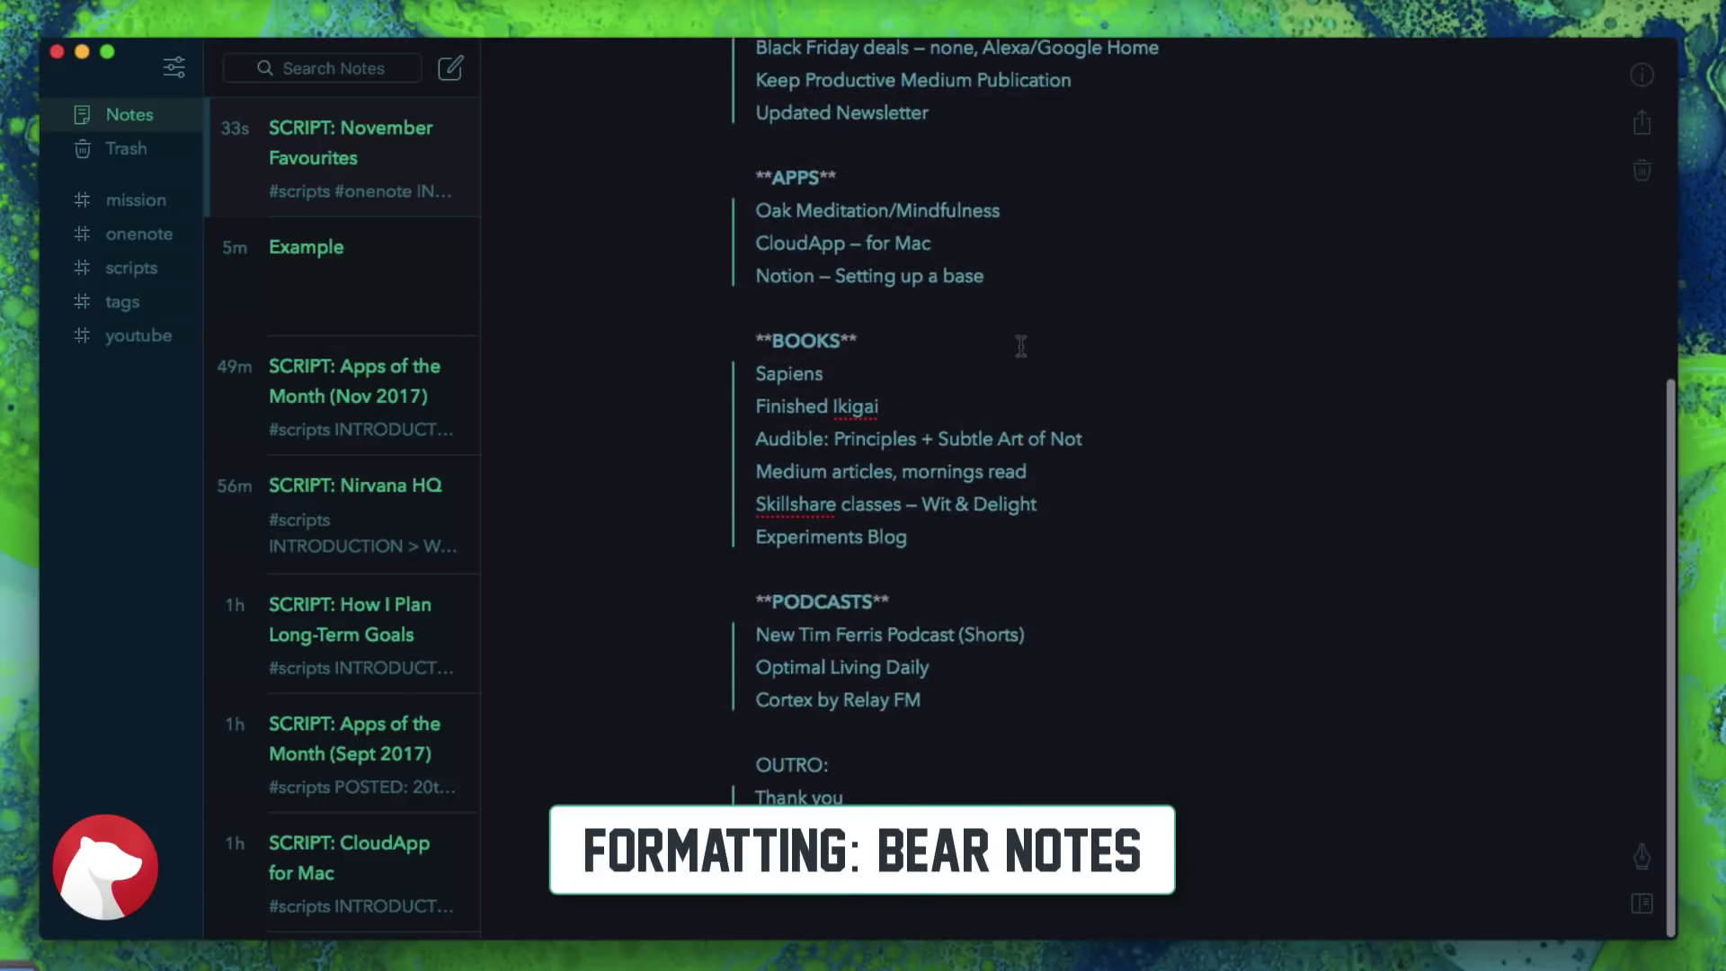
- Look through the script notes for Apps of the Month (Nov 2017), How I Plan Long-Term Goals and Nirvana HQ to compare their formatting
{"action": "left_click", "coordinate": [360, 415]}
{"action": "left_click", "coordinate": [409, 550]}
{"action": "left_click", "coordinate": [384, 630]}
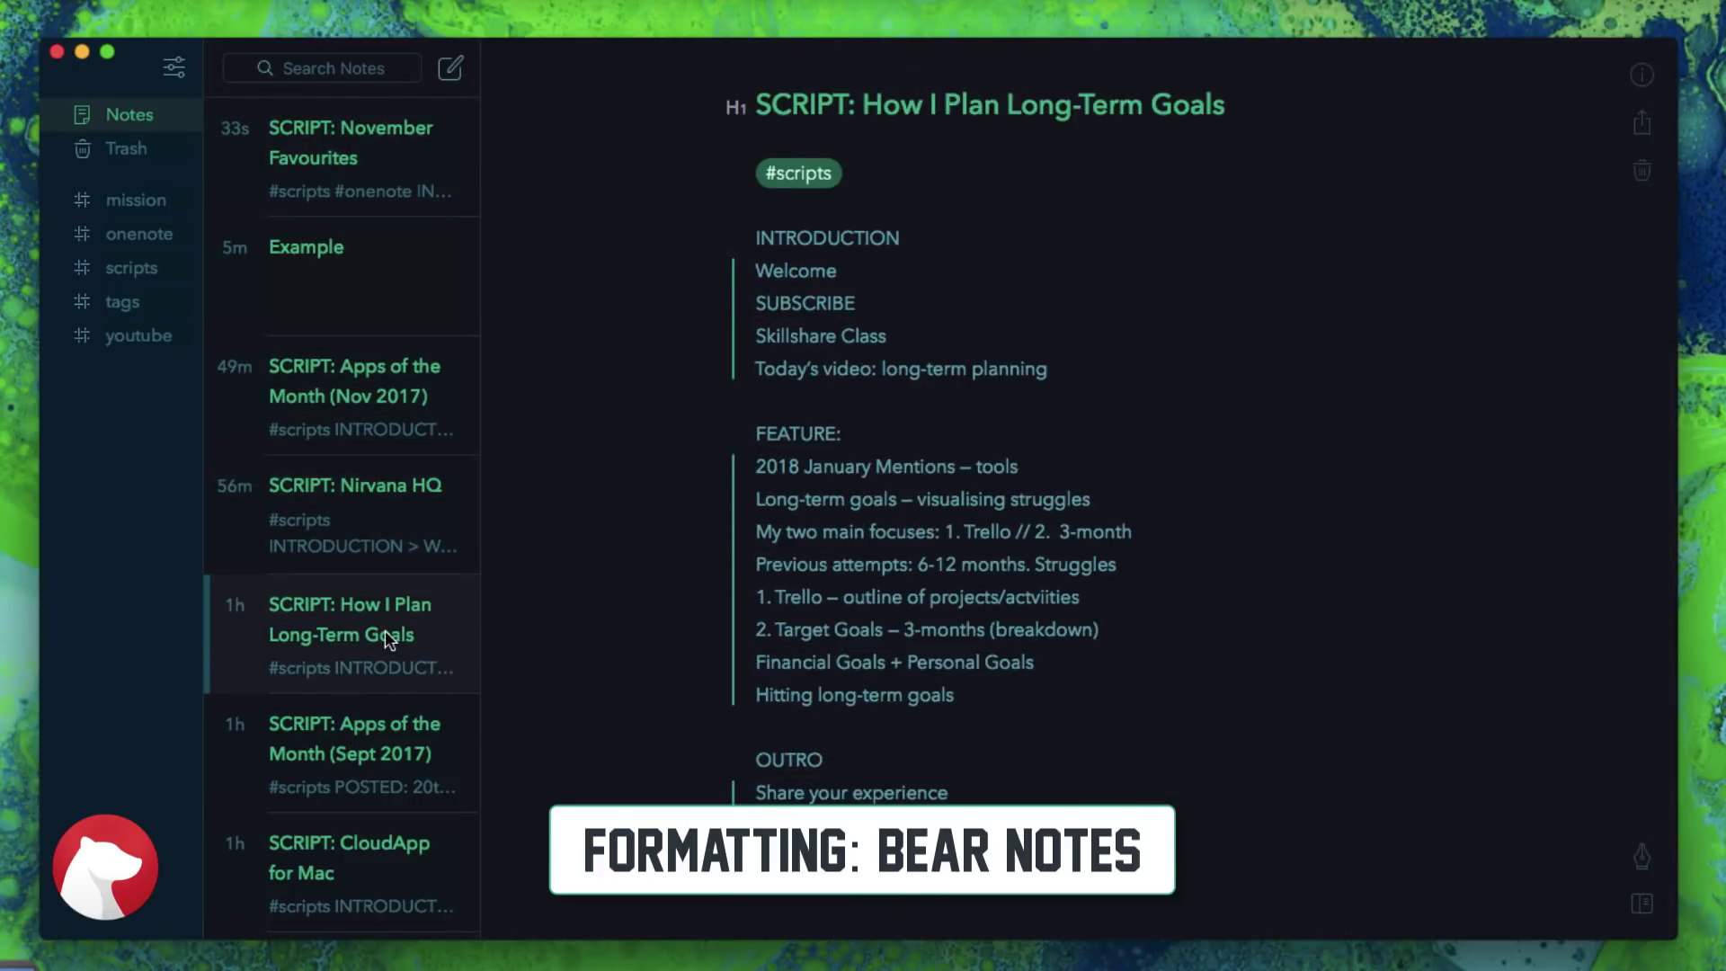
{"action": "left_click", "coordinate": [399, 545]}
{"action": "scroll", "coordinate": [1007, 469], "scroll_direction": "down", "scroll_amount": 5}
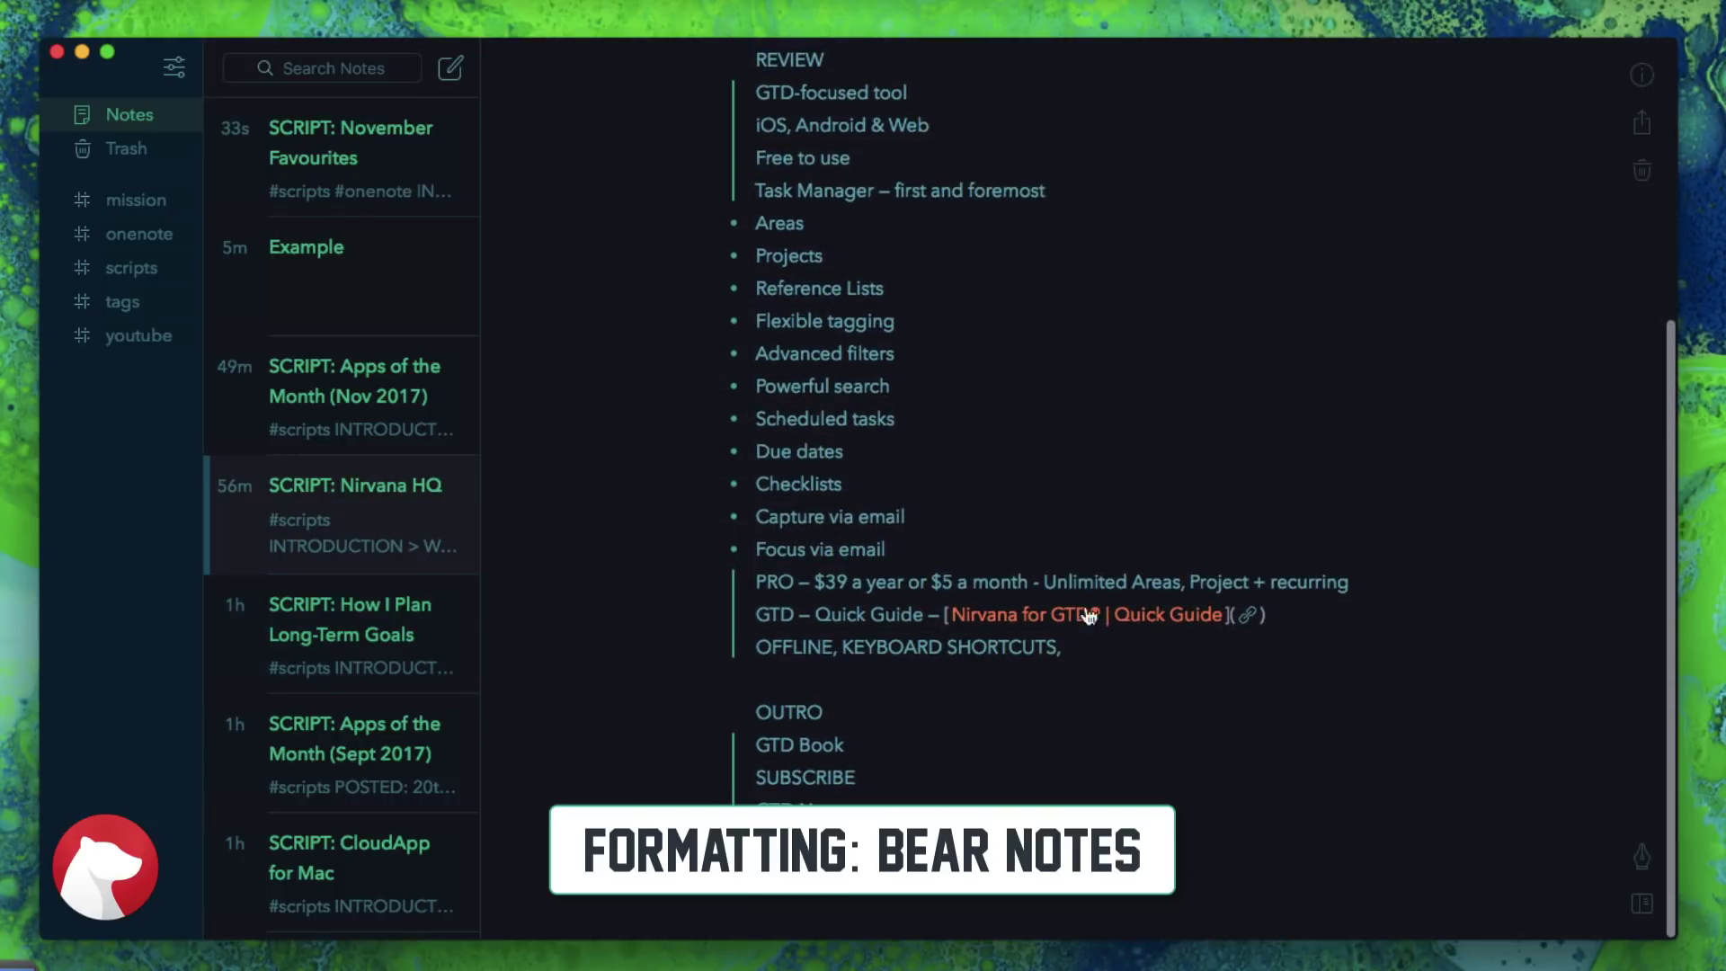
{"action": "scroll", "coordinate": [1184, 505], "scroll_direction": "up", "scroll_amount": 5}
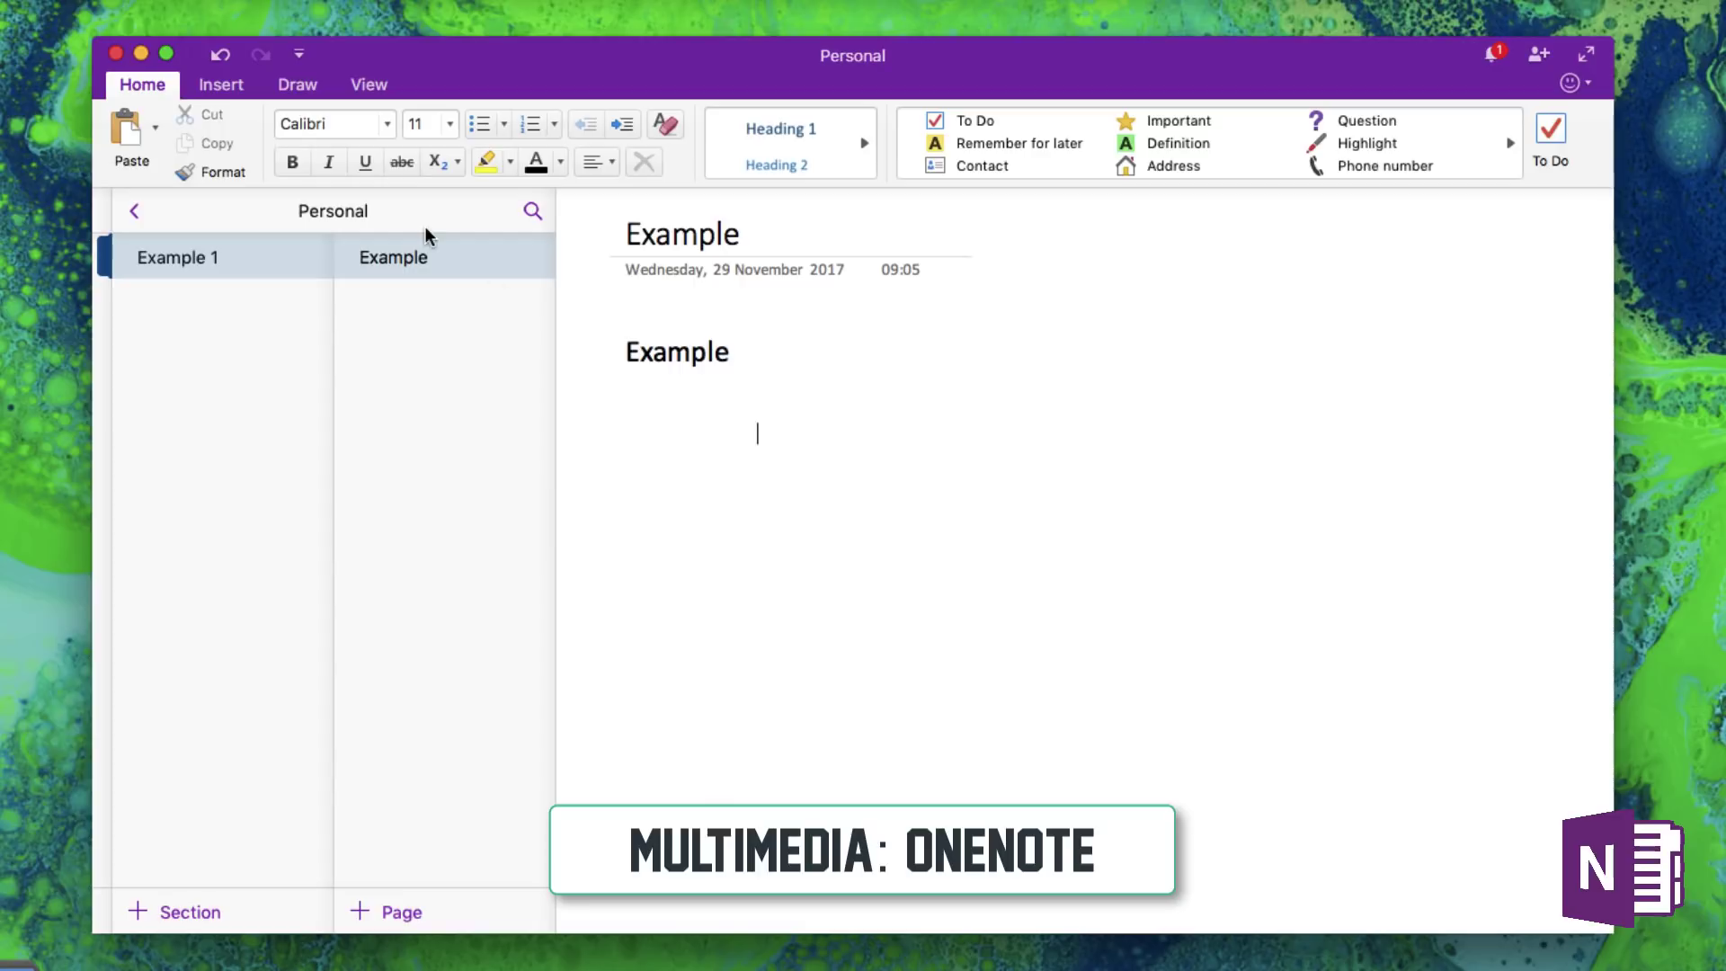
- In OneNote, examine the content that can be inserted on the Example page, including the table grid and the shape gallery
{"action": "left_click", "coordinate": [216, 83]}
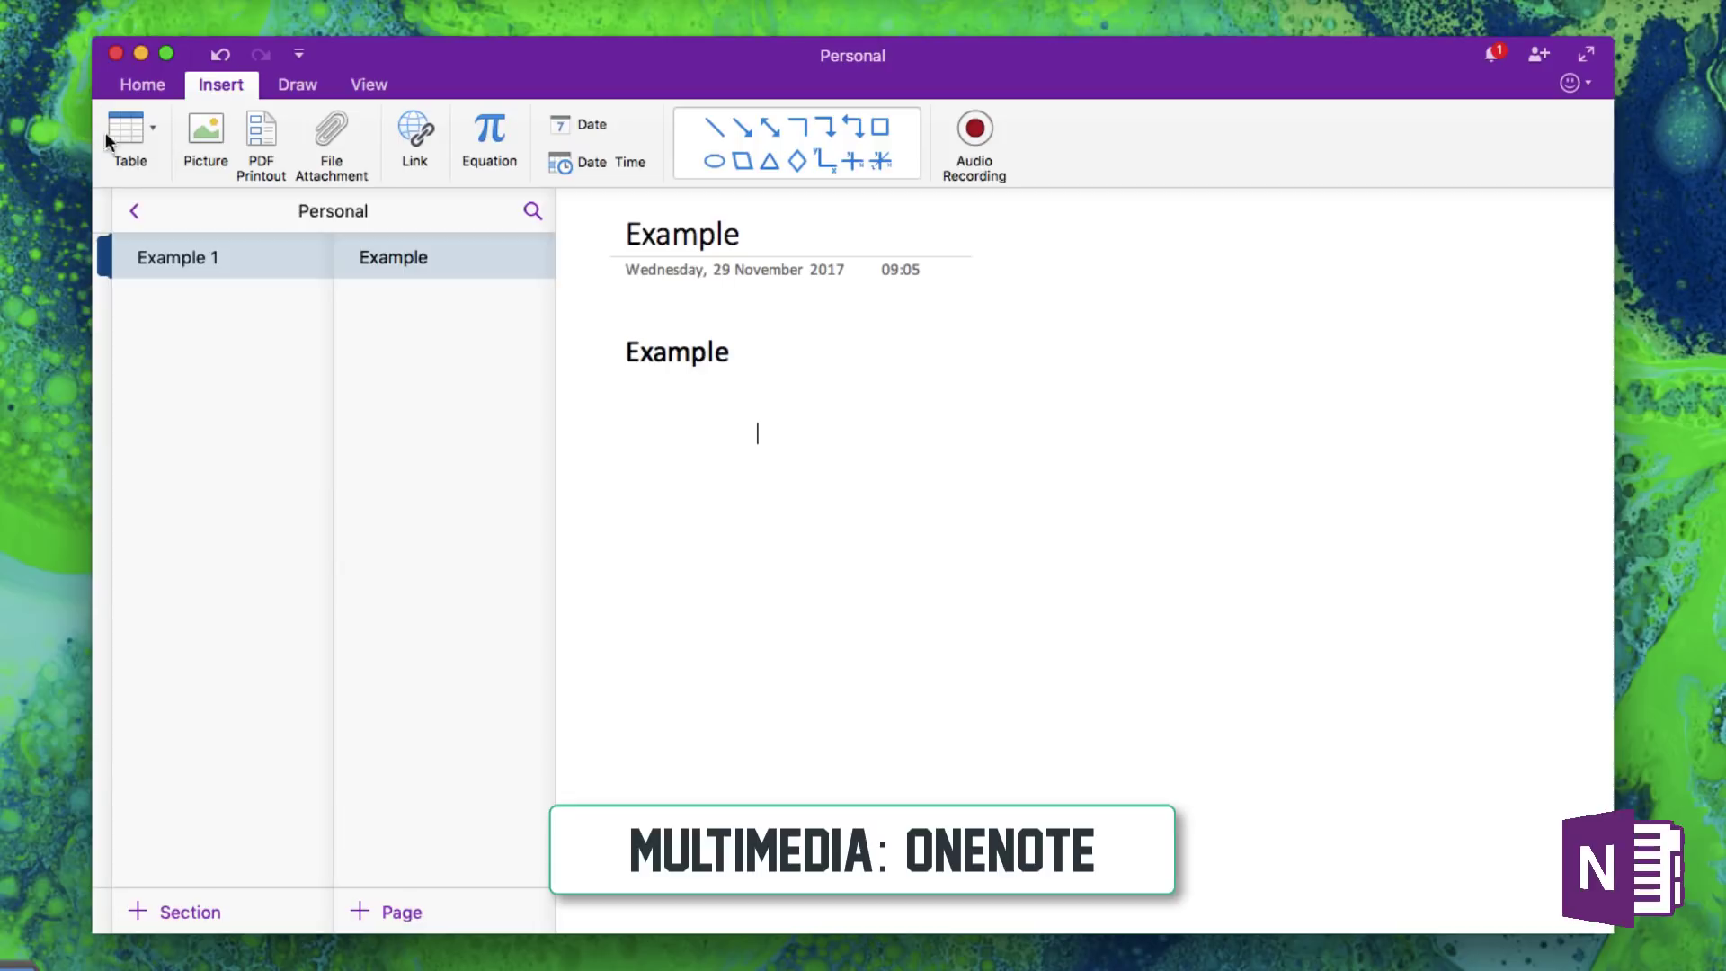
{"action": "left_click", "coordinate": [144, 128]}
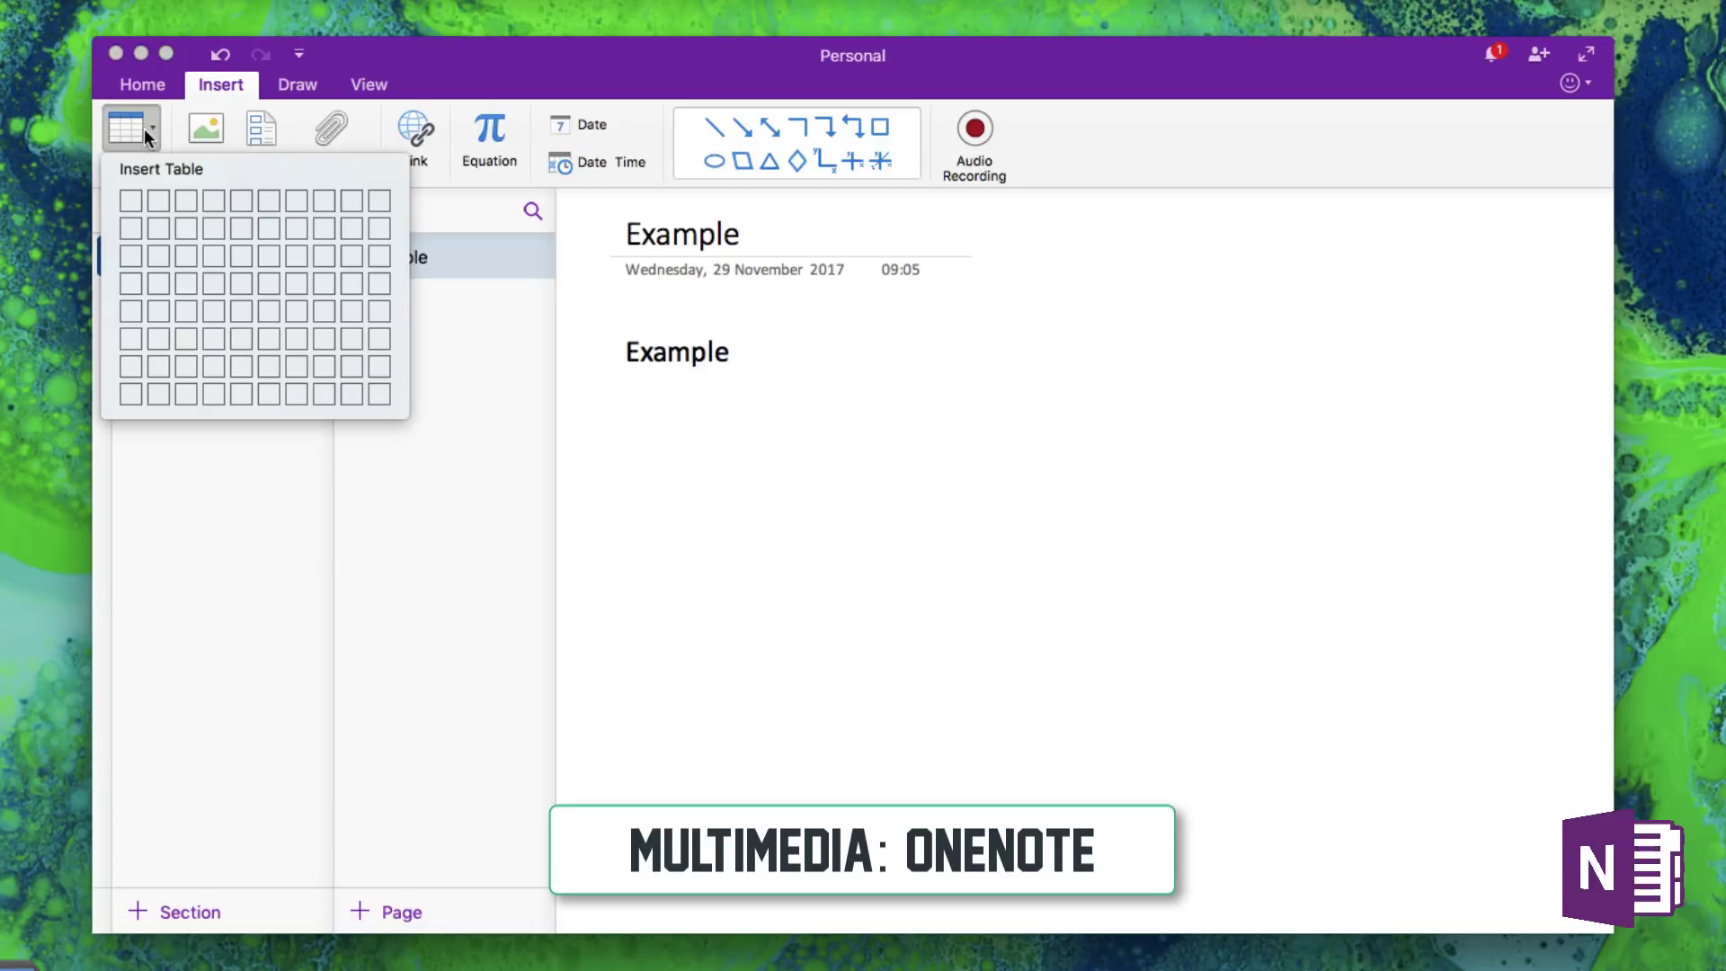
{"action": "left_click", "coordinate": [683, 422]}
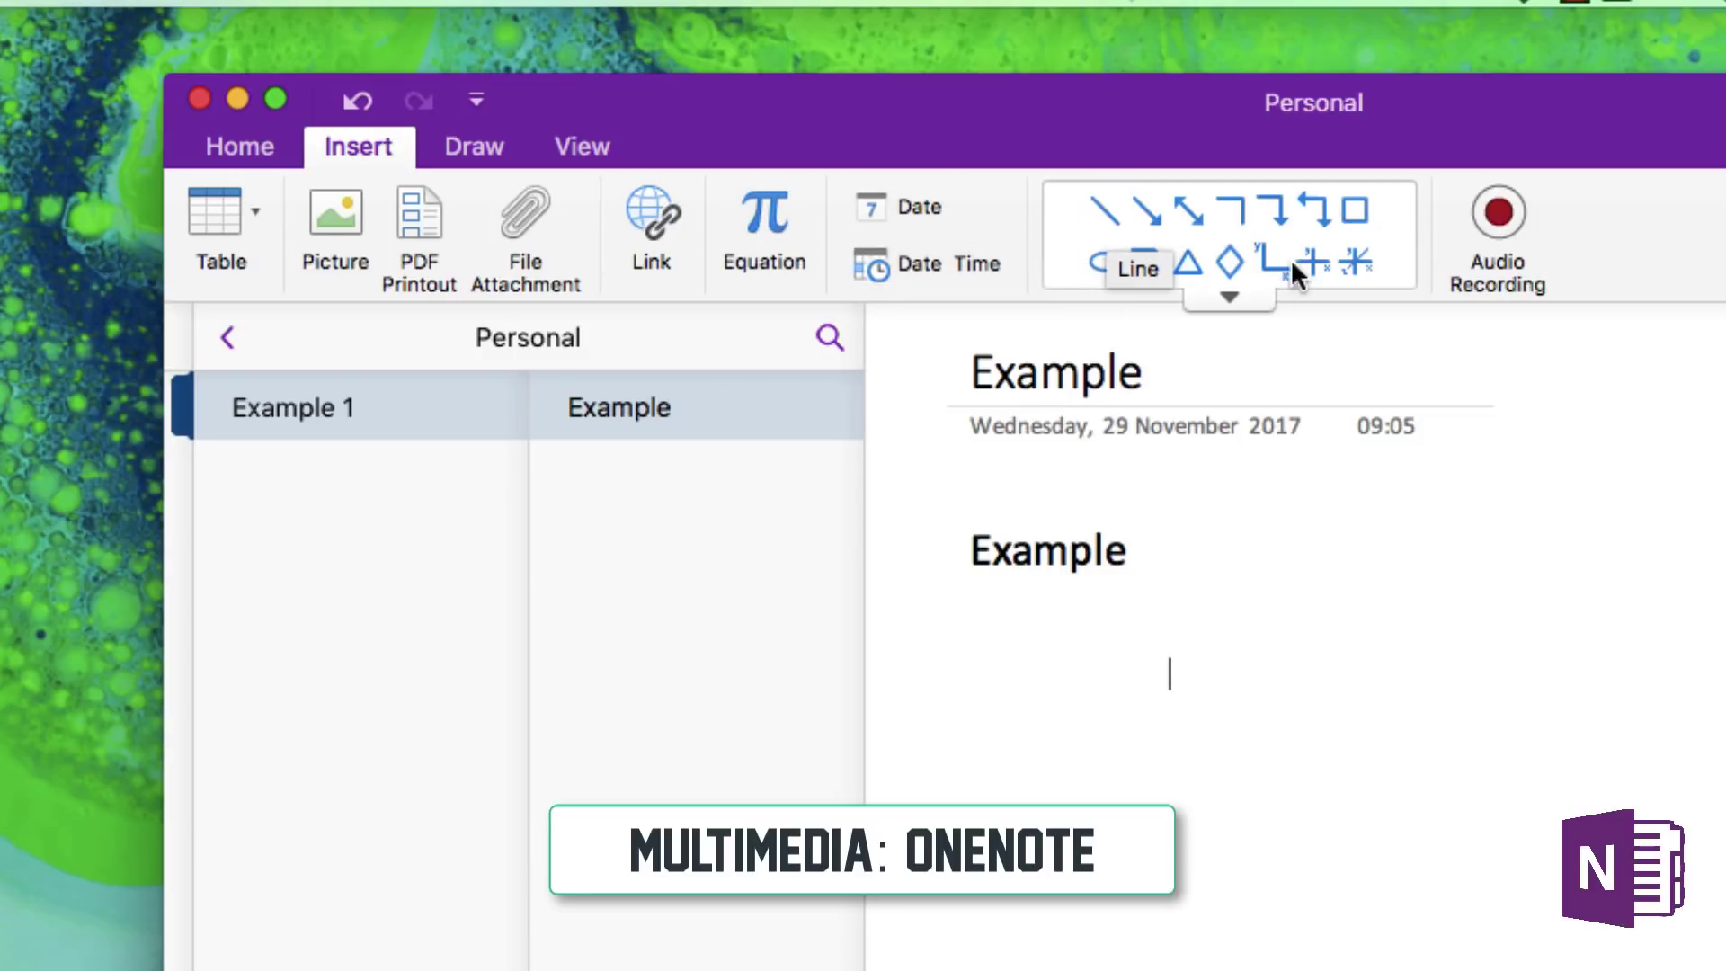
{"action": "left_click", "coordinate": [1224, 293]}
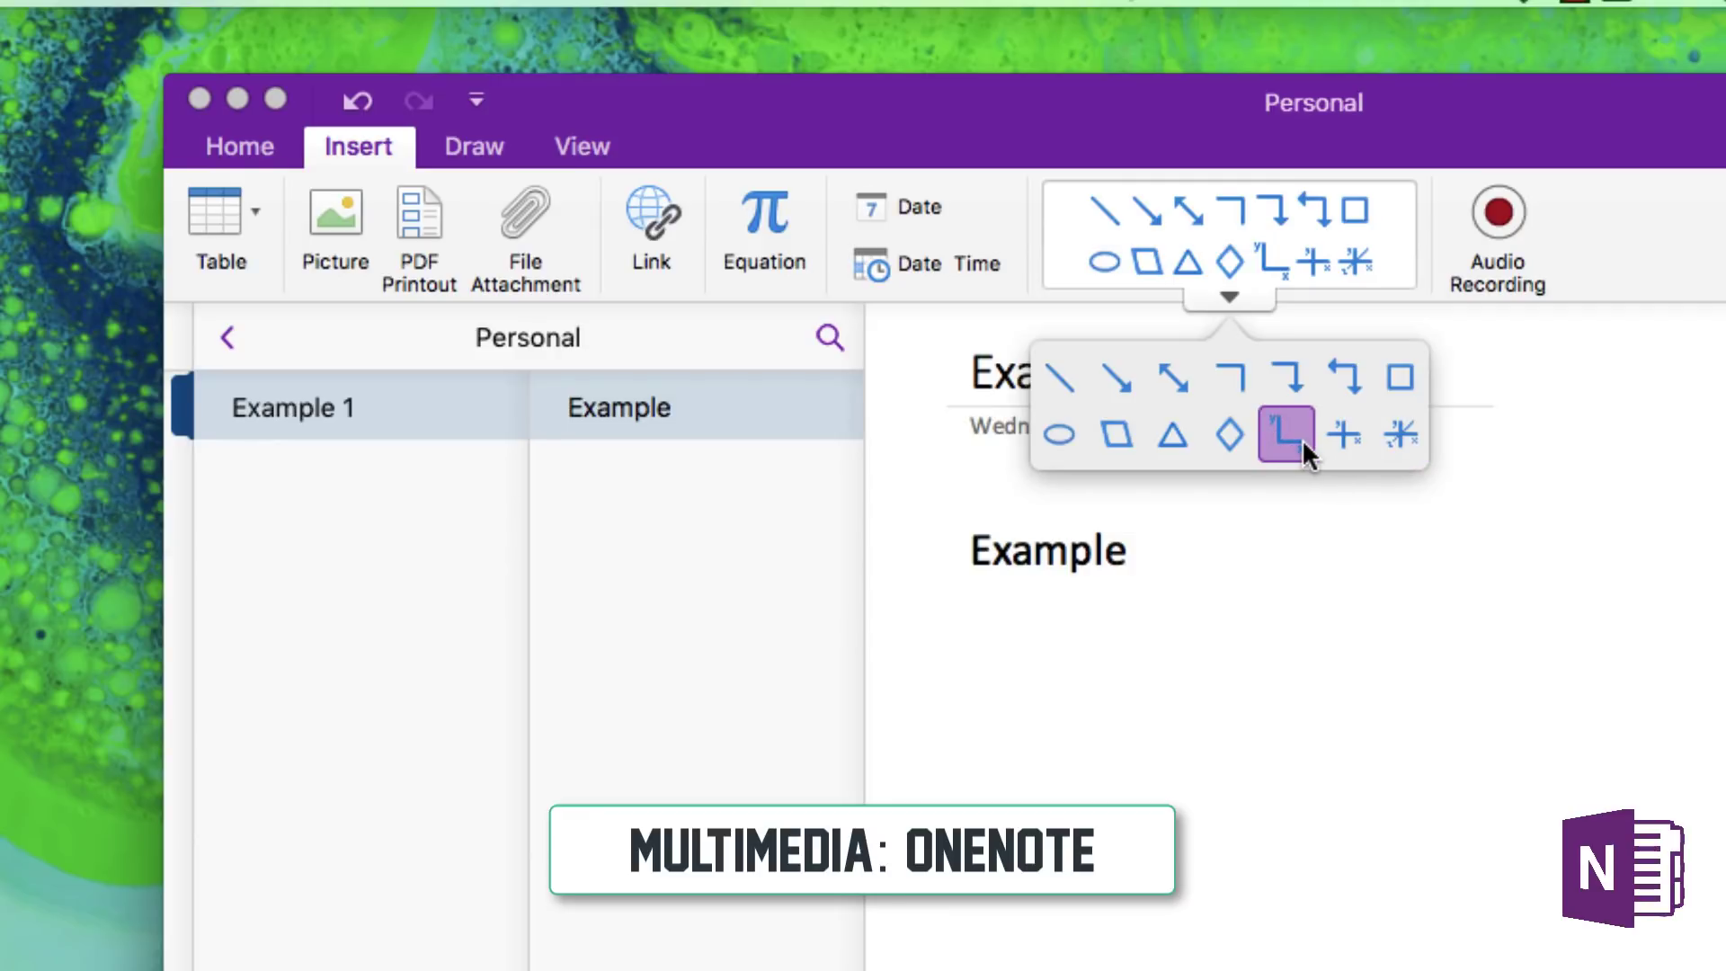
{"action": "left_click", "coordinate": [1318, 647]}
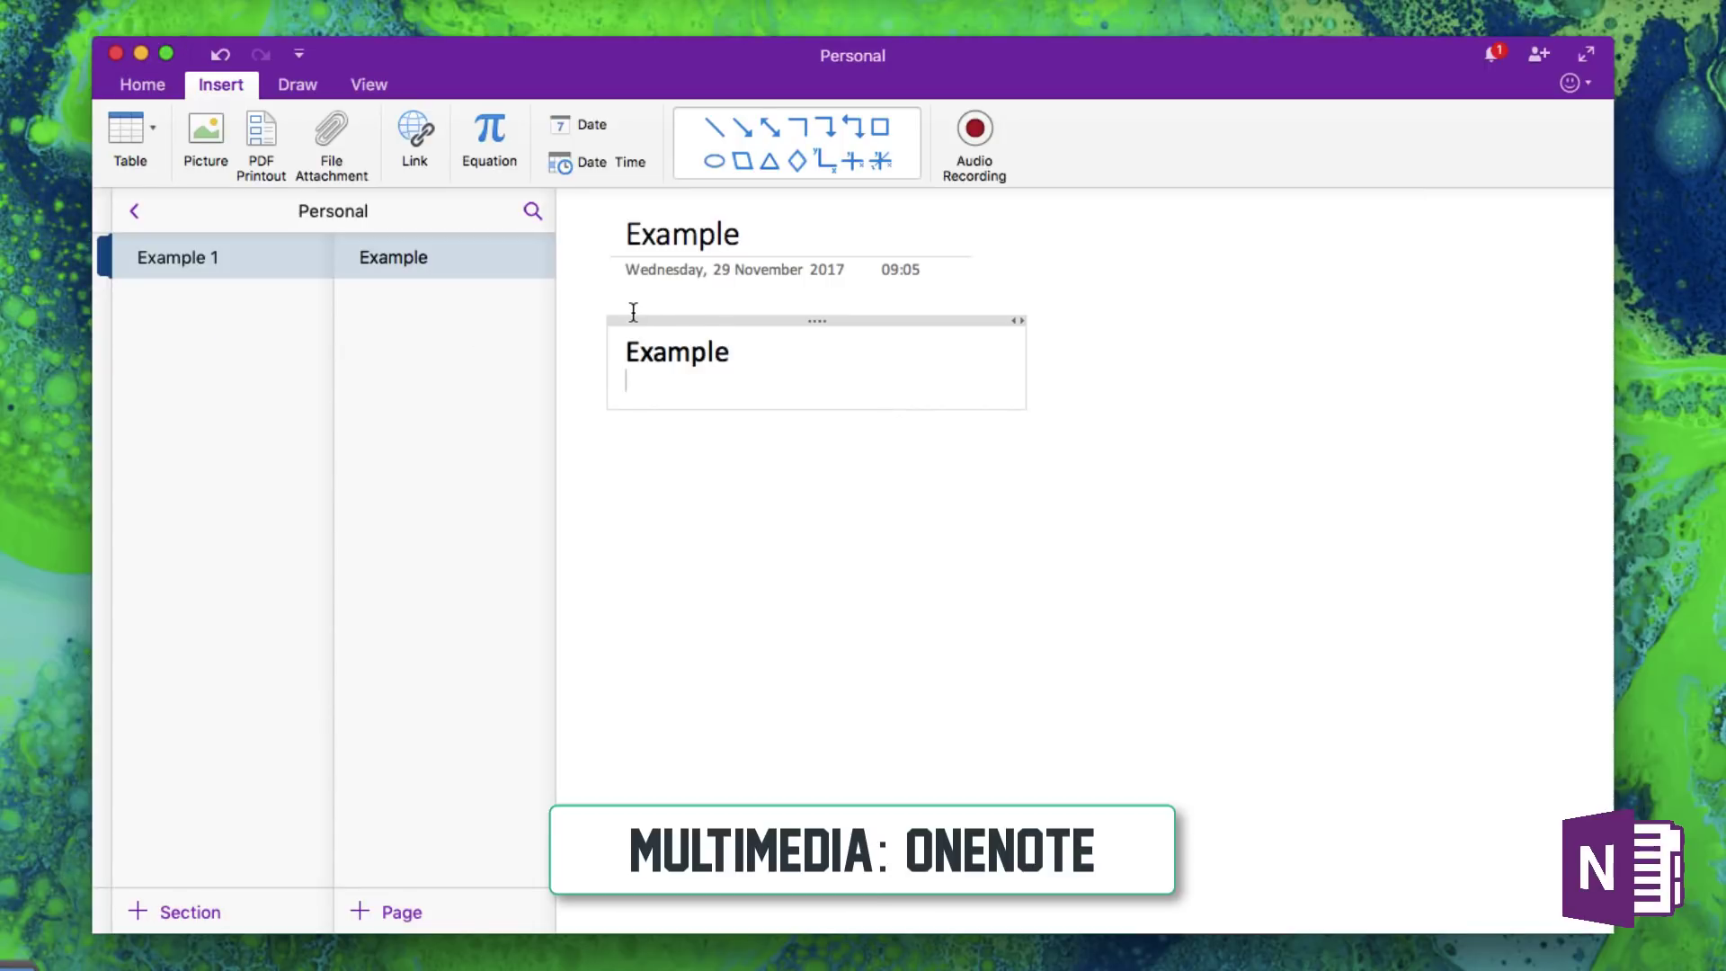
- Handwrite "hello" below the body text "Example" with a black 0.7 mm pen
{"action": "left_click", "coordinate": [300, 88]}
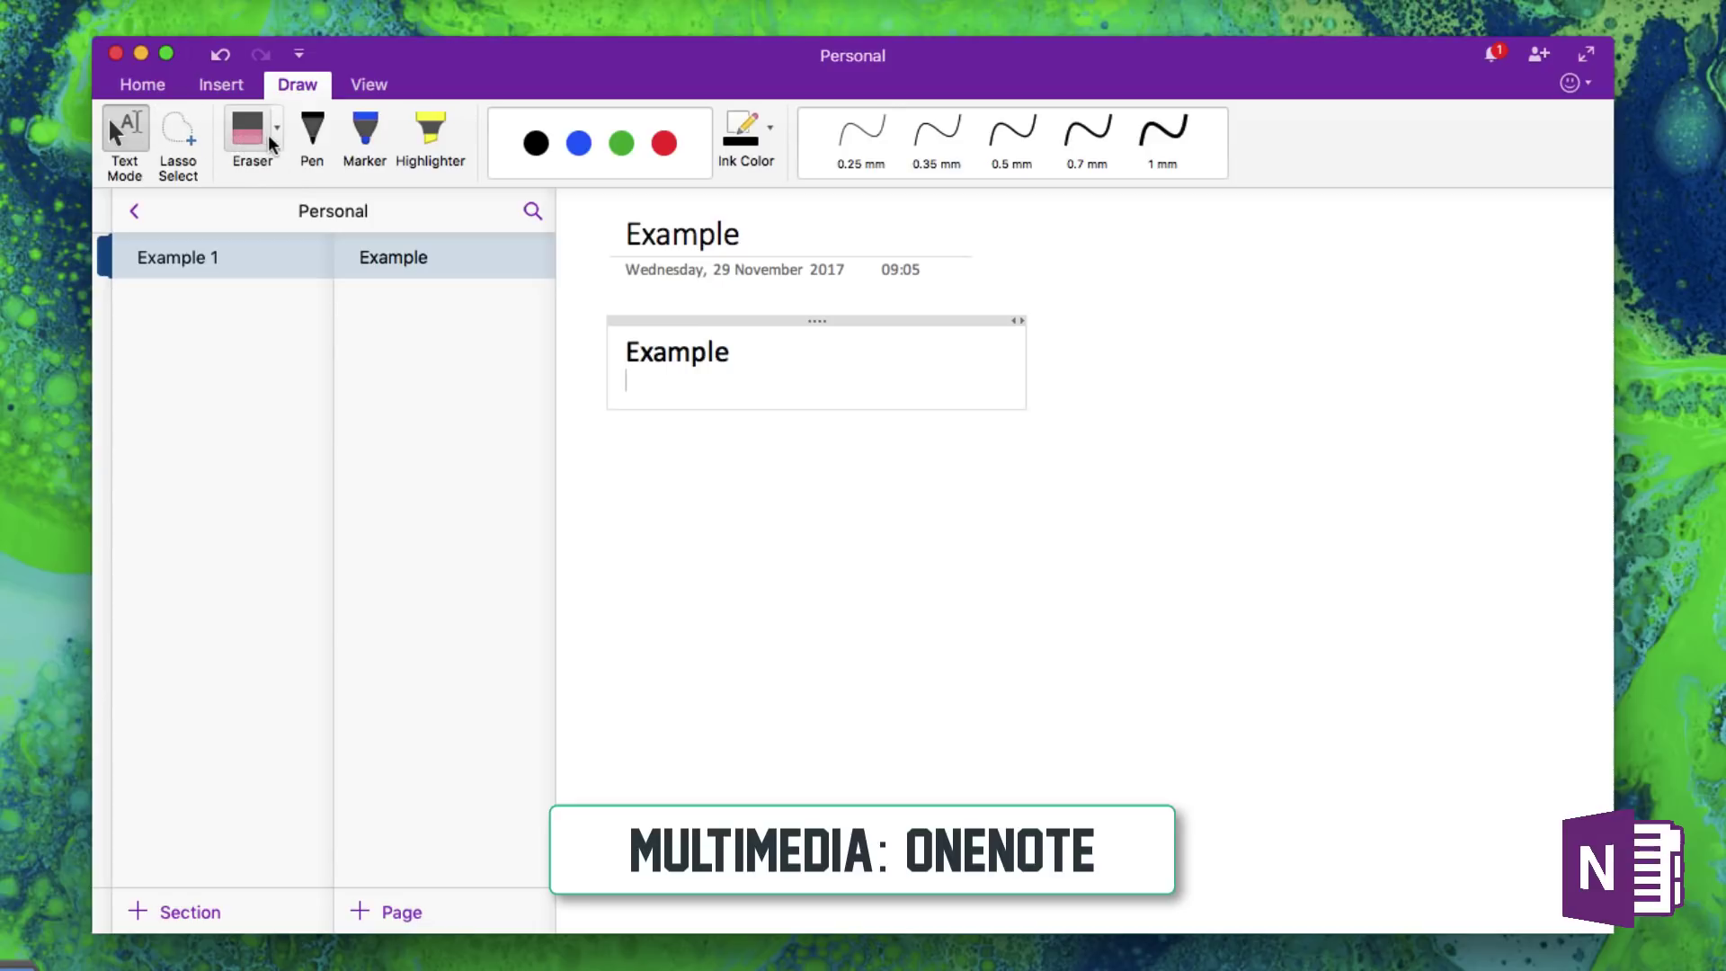
{"action": "left_click", "coordinate": [754, 133]}
{"action": "left_click", "coordinate": [1089, 135]}
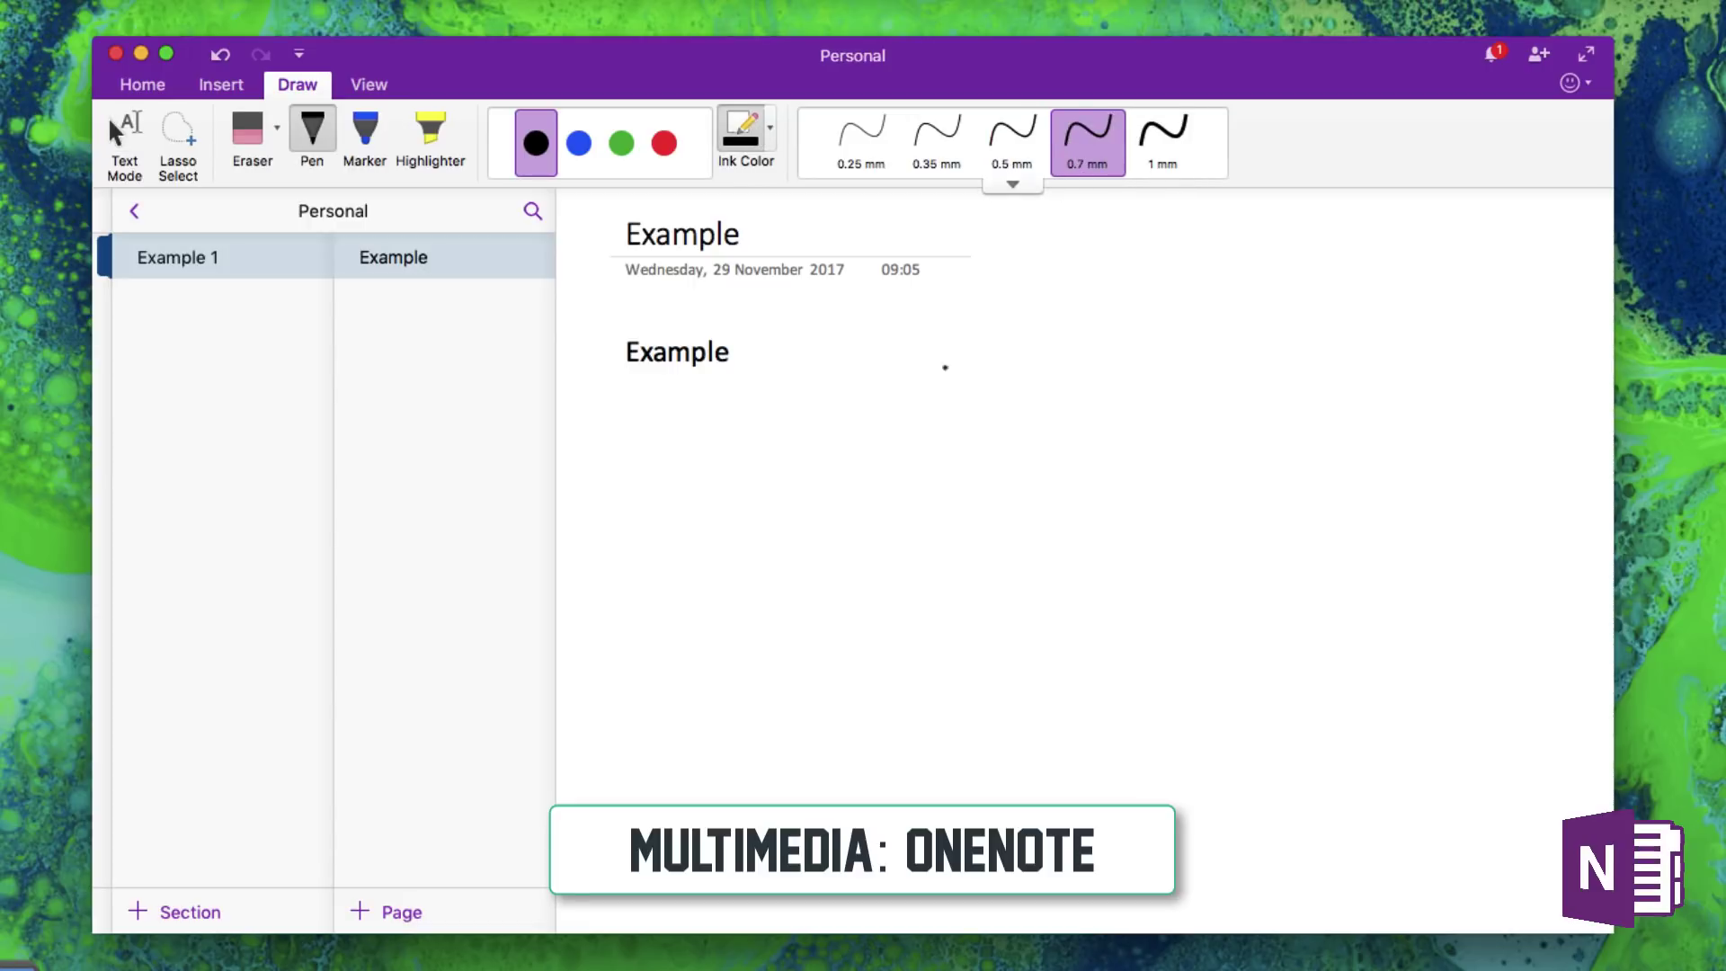
{"action": "mouse_move", "coordinate": [766, 435]}
{"action": "left_mouse_down"}
{"action": "mouse_move", "coordinate": [766, 591]}
{"action": "mouse_move", "coordinate": [961, 402]}
{"action": "mouse_move", "coordinate": [1105, 586]}
{"action": "mouse_move", "coordinate": [1122, 515]}
{"action": "mouse_move", "coordinate": [1235, 491]}
{"action": "left_mouse_up"}
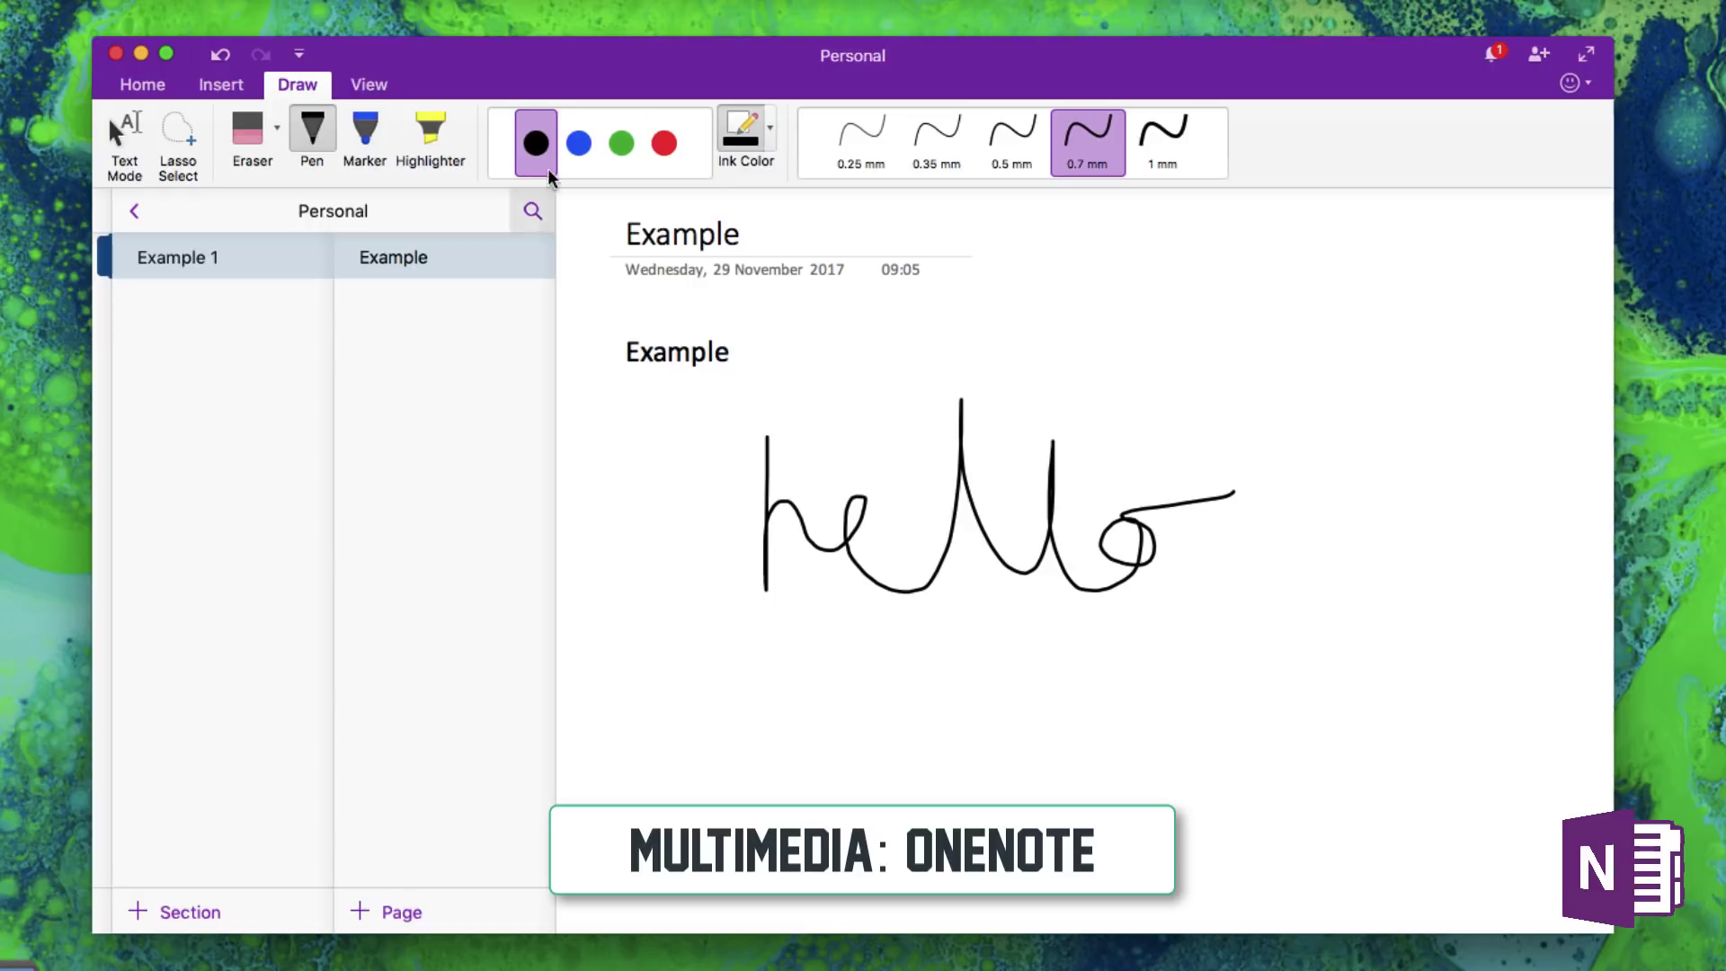
- Examine the available ink colours and the page viewing options
{"action": "left_click", "coordinate": [597, 184]}
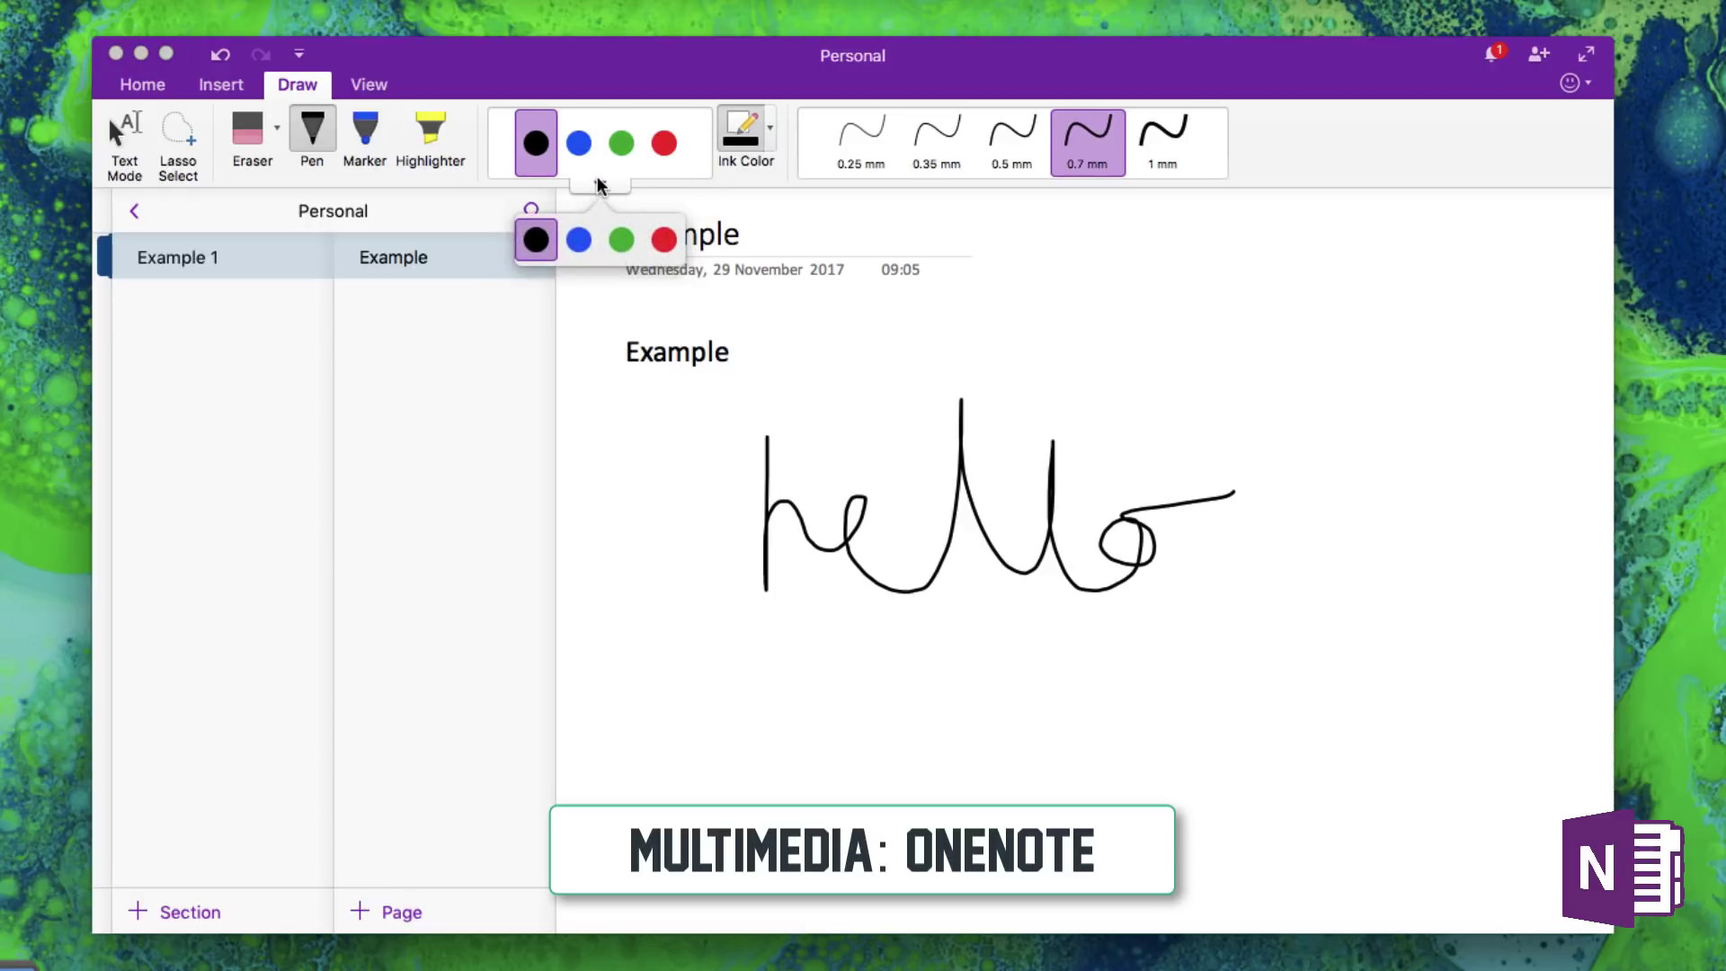
{"action": "left_click", "coordinate": [597, 183]}
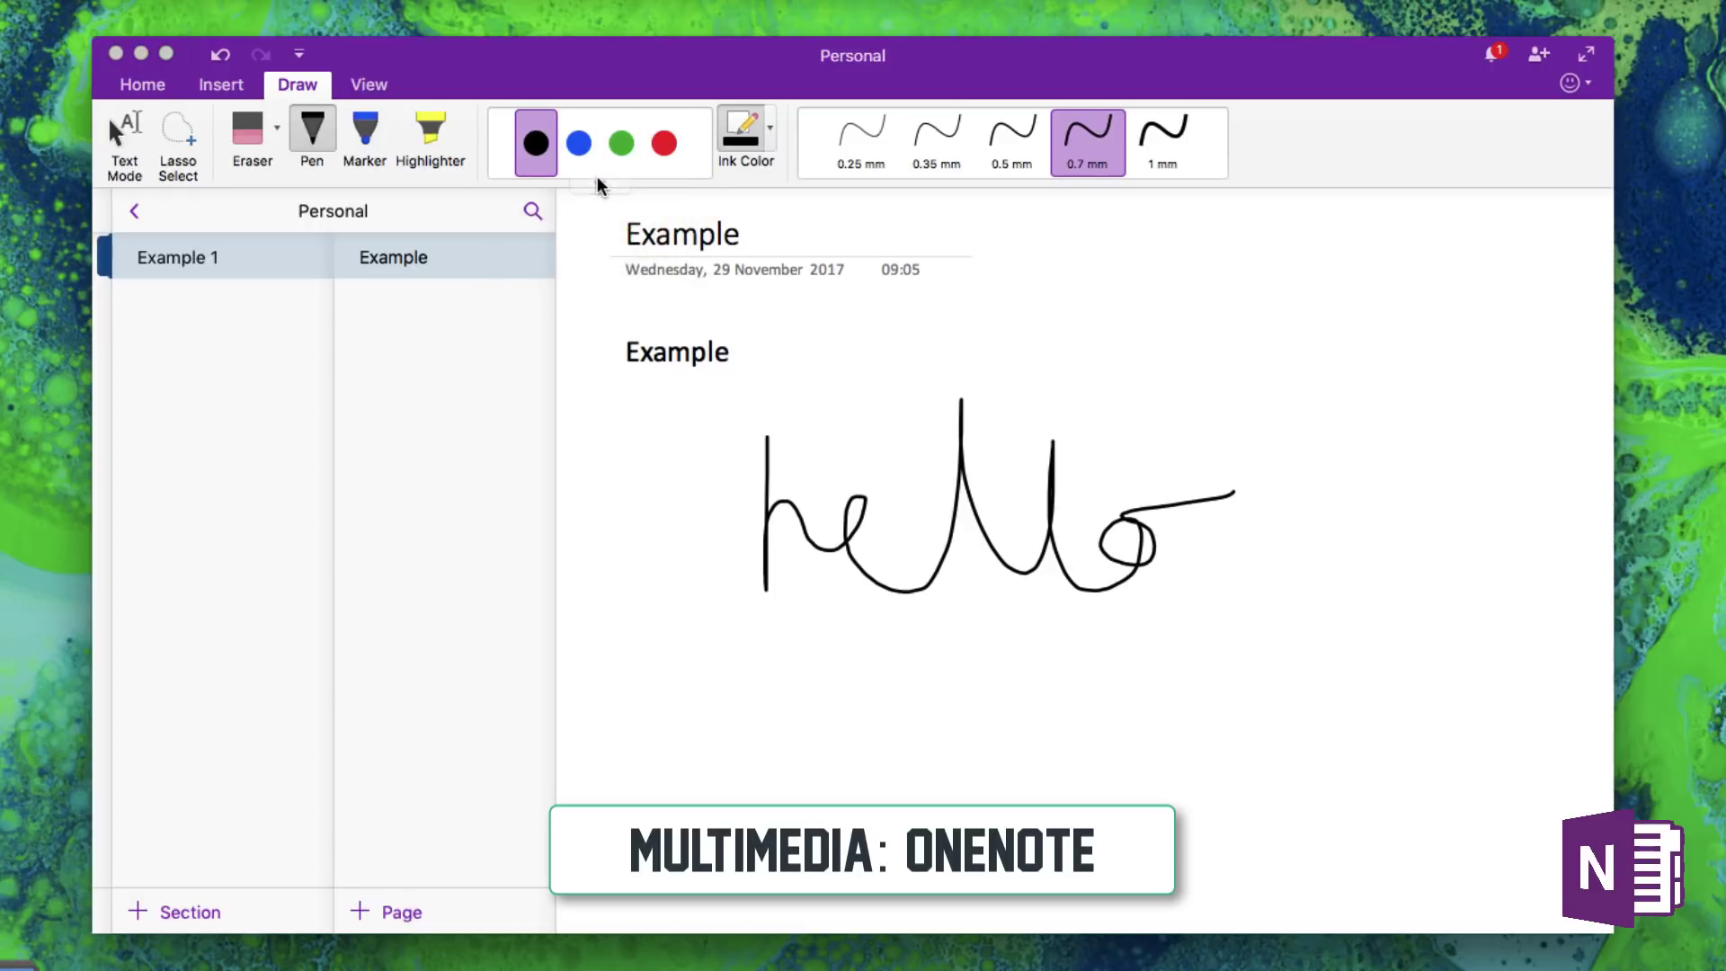
{"action": "left_click", "coordinate": [369, 86]}
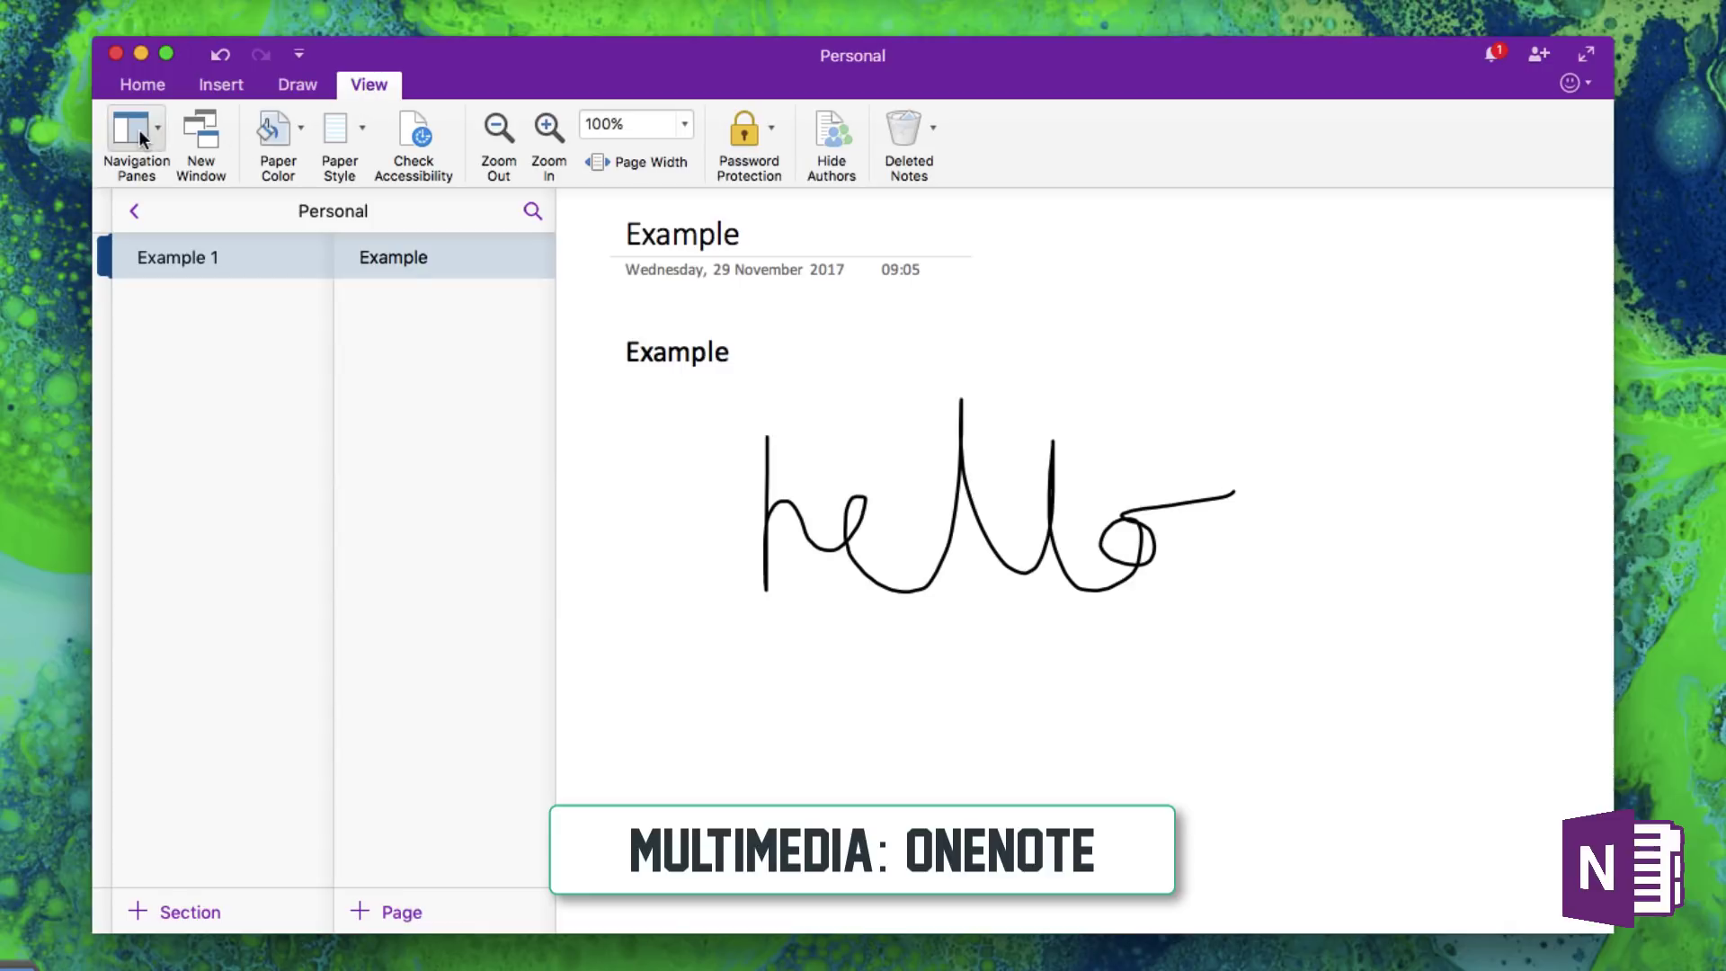
{"action": "left_click", "coordinate": [149, 85]}
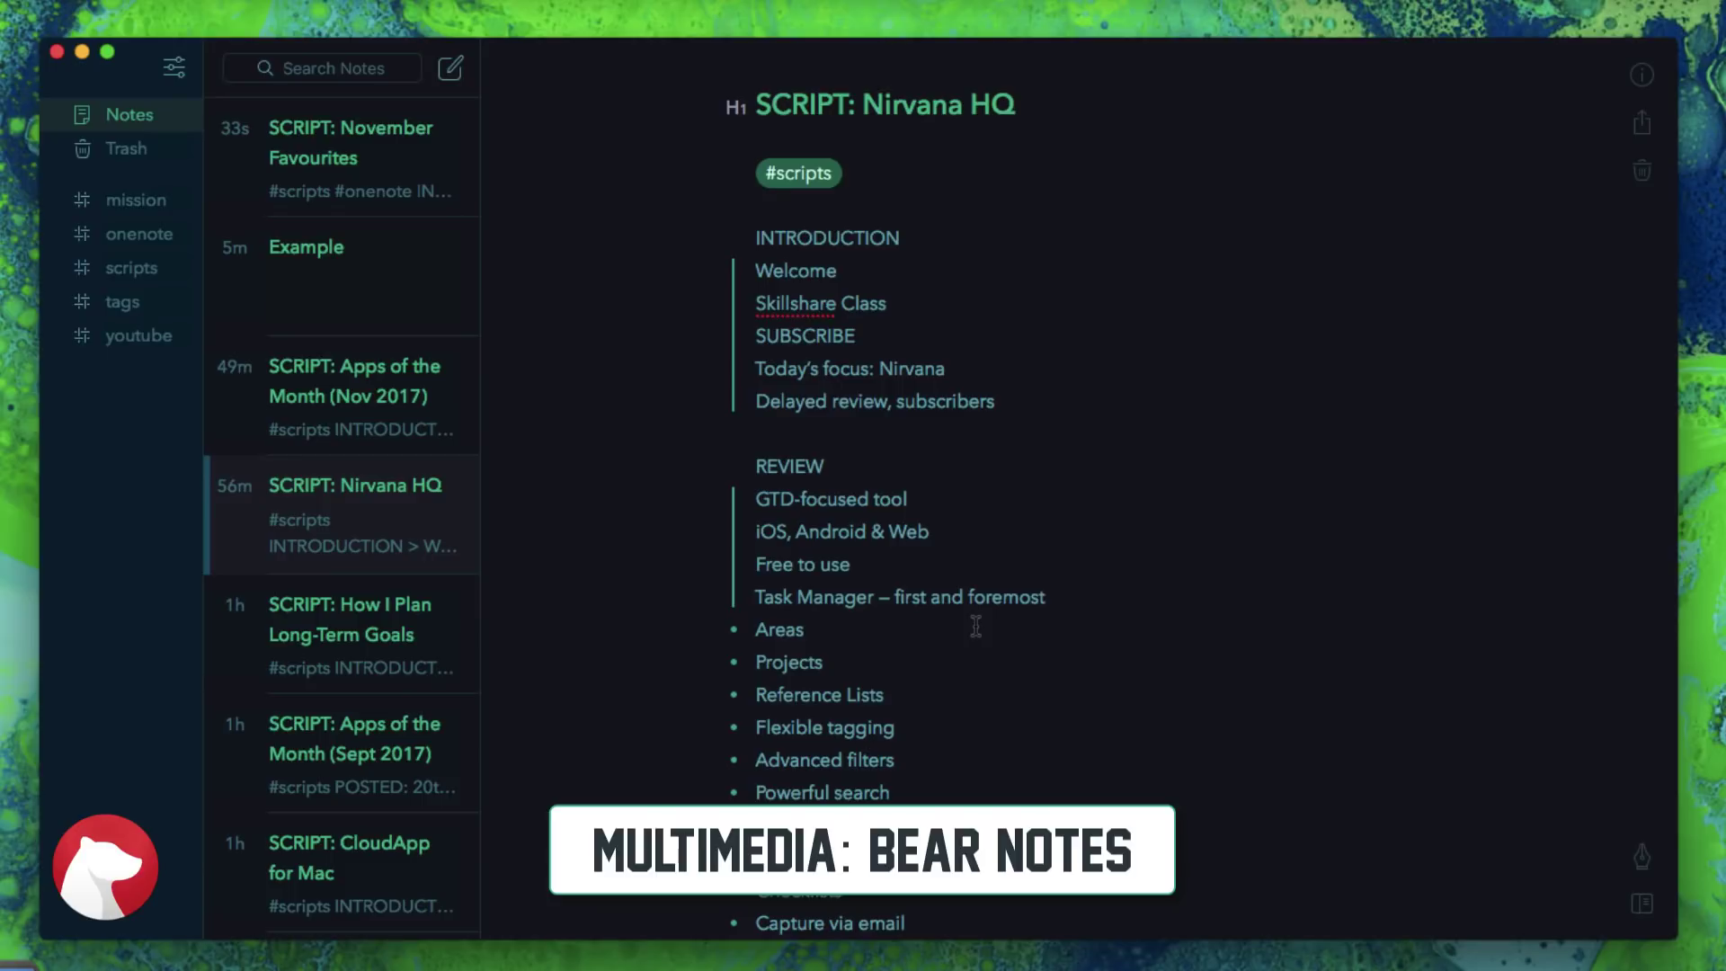
- In Bear, insert the image 1_TuYuGjFJHdtIyRCq11Mc-g.png from Downloads on a new line below "Delayed review, subscribers" in the Nirvana HQ script
{"action": "left_click", "coordinate": [1029, 400]}
{"action": "key", "text": "Return"}
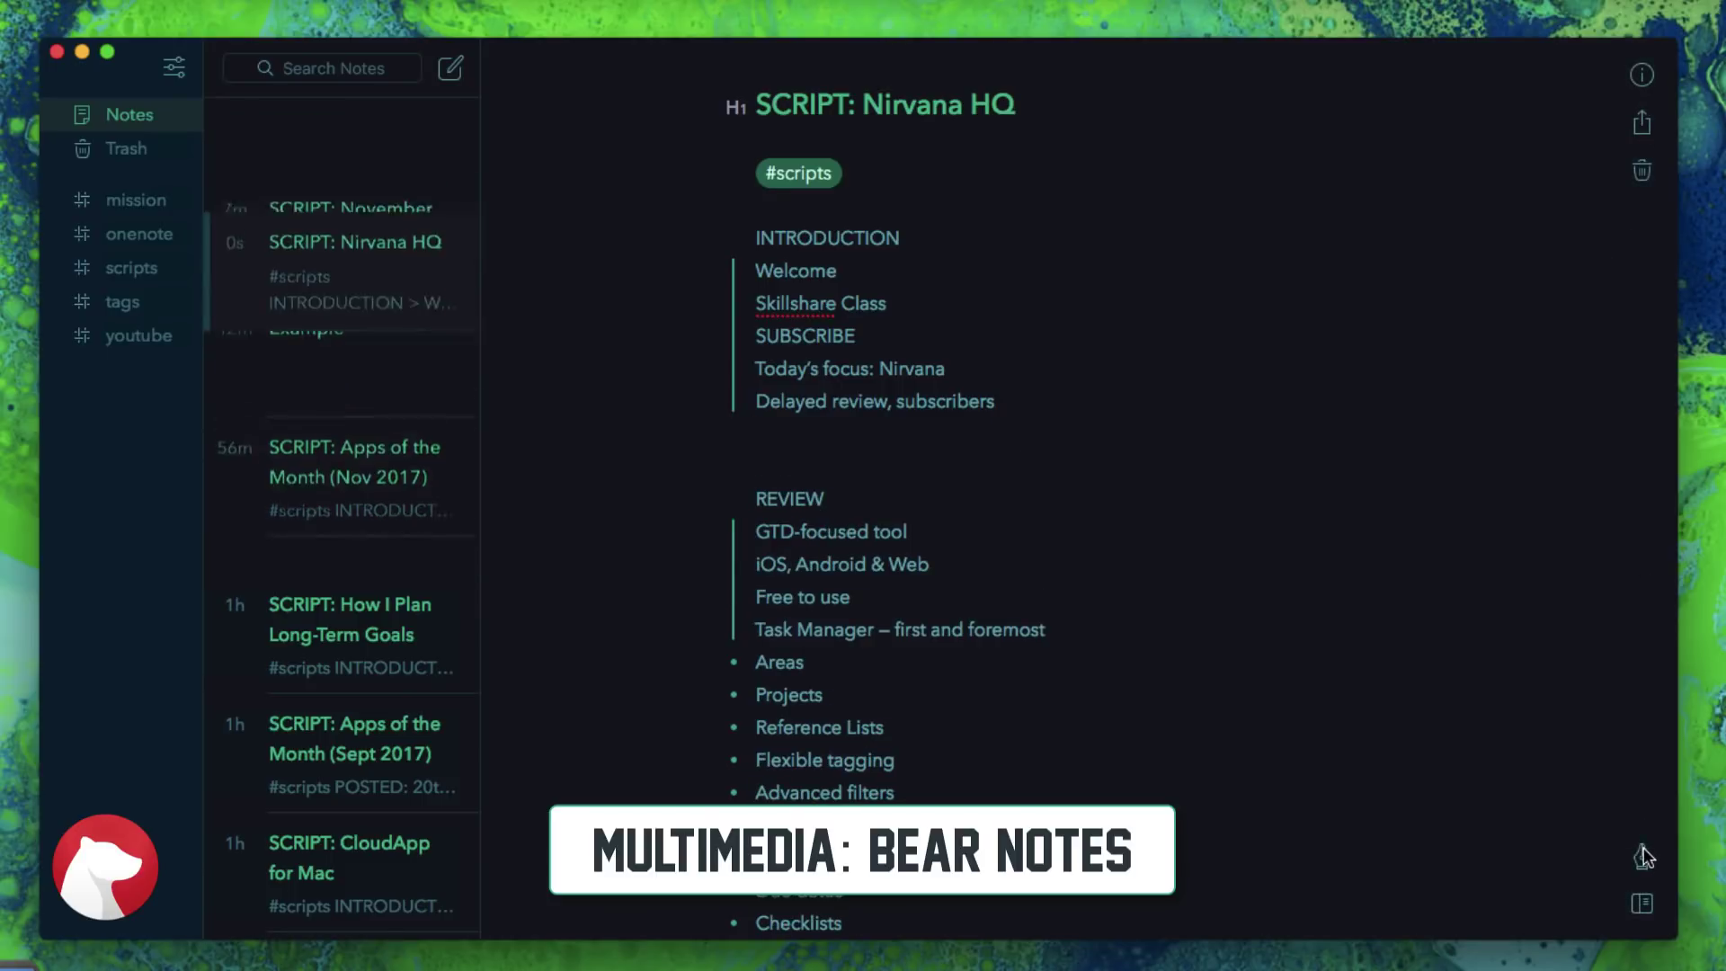
{"action": "left_click", "coordinate": [1642, 854]}
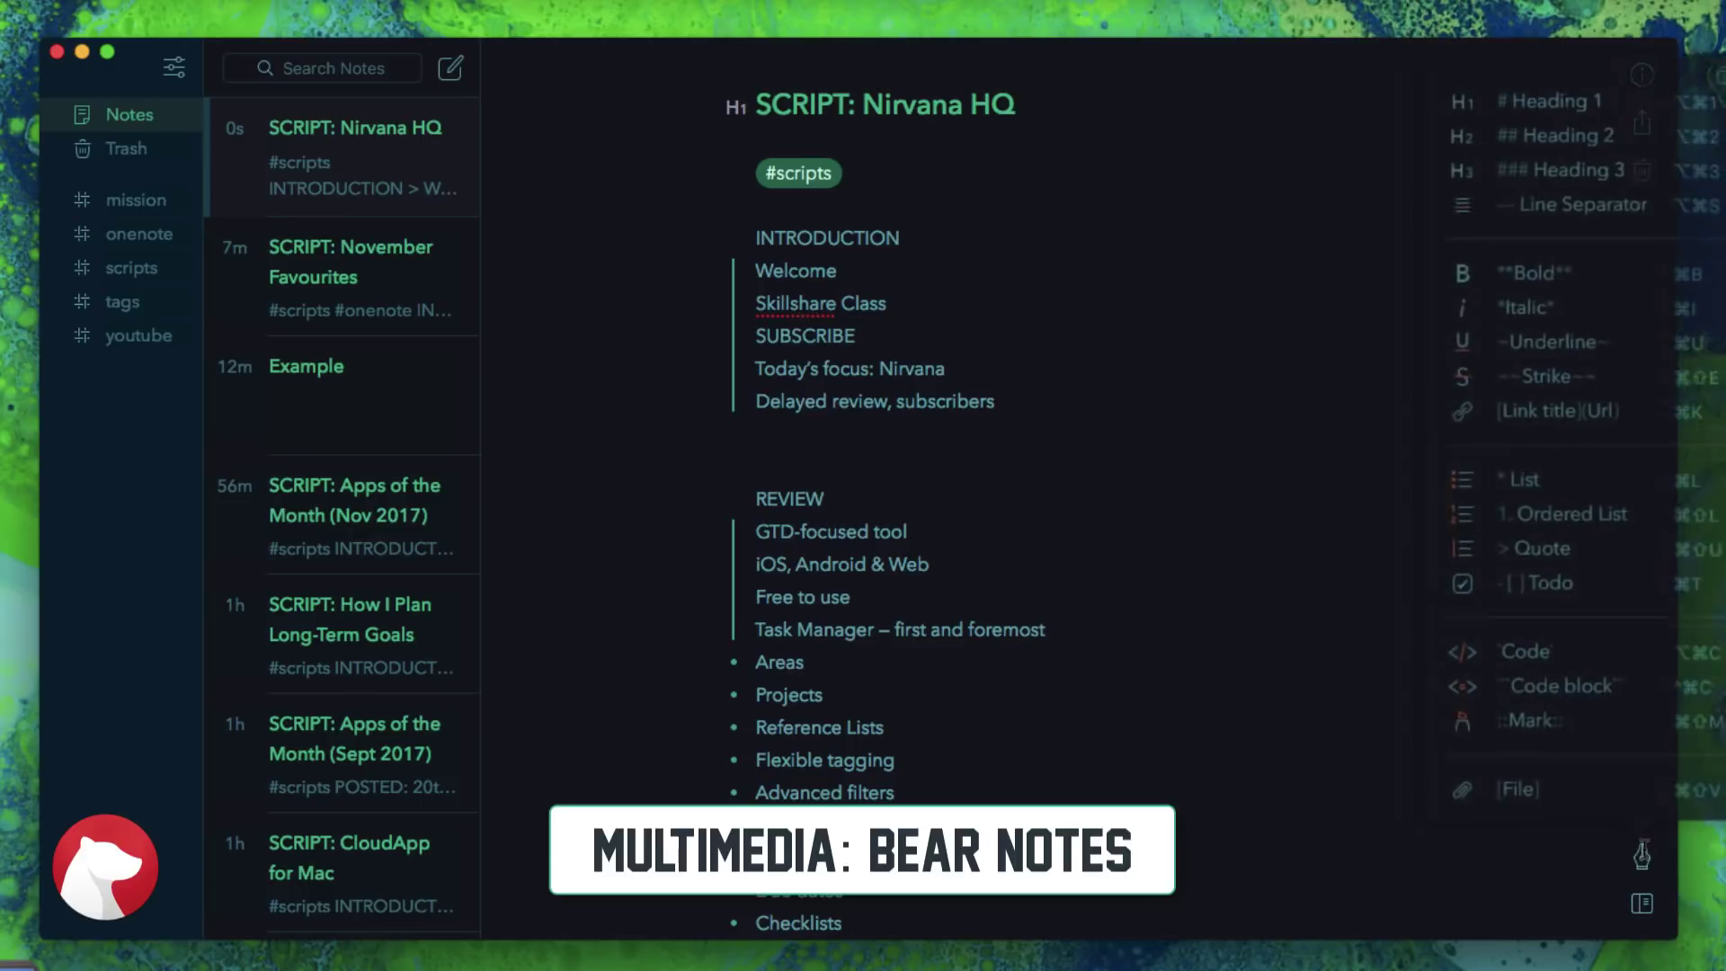
{"action": "left_click", "coordinate": [1571, 796]}
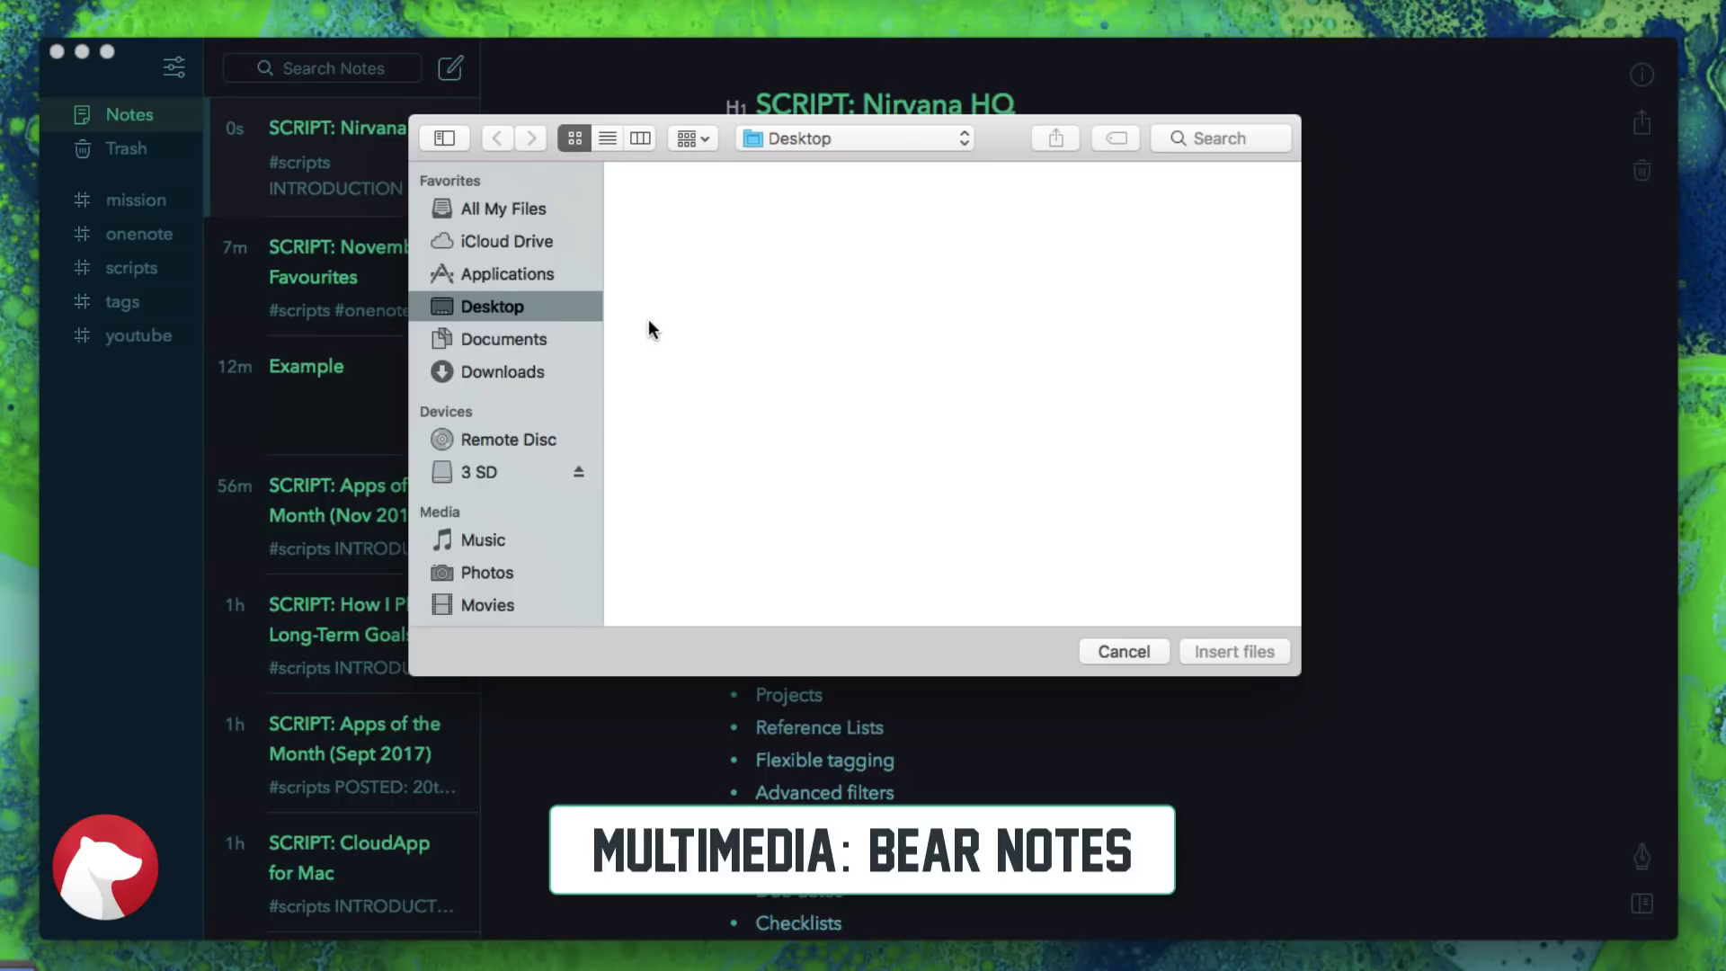
{"action": "left_click", "coordinate": [563, 364]}
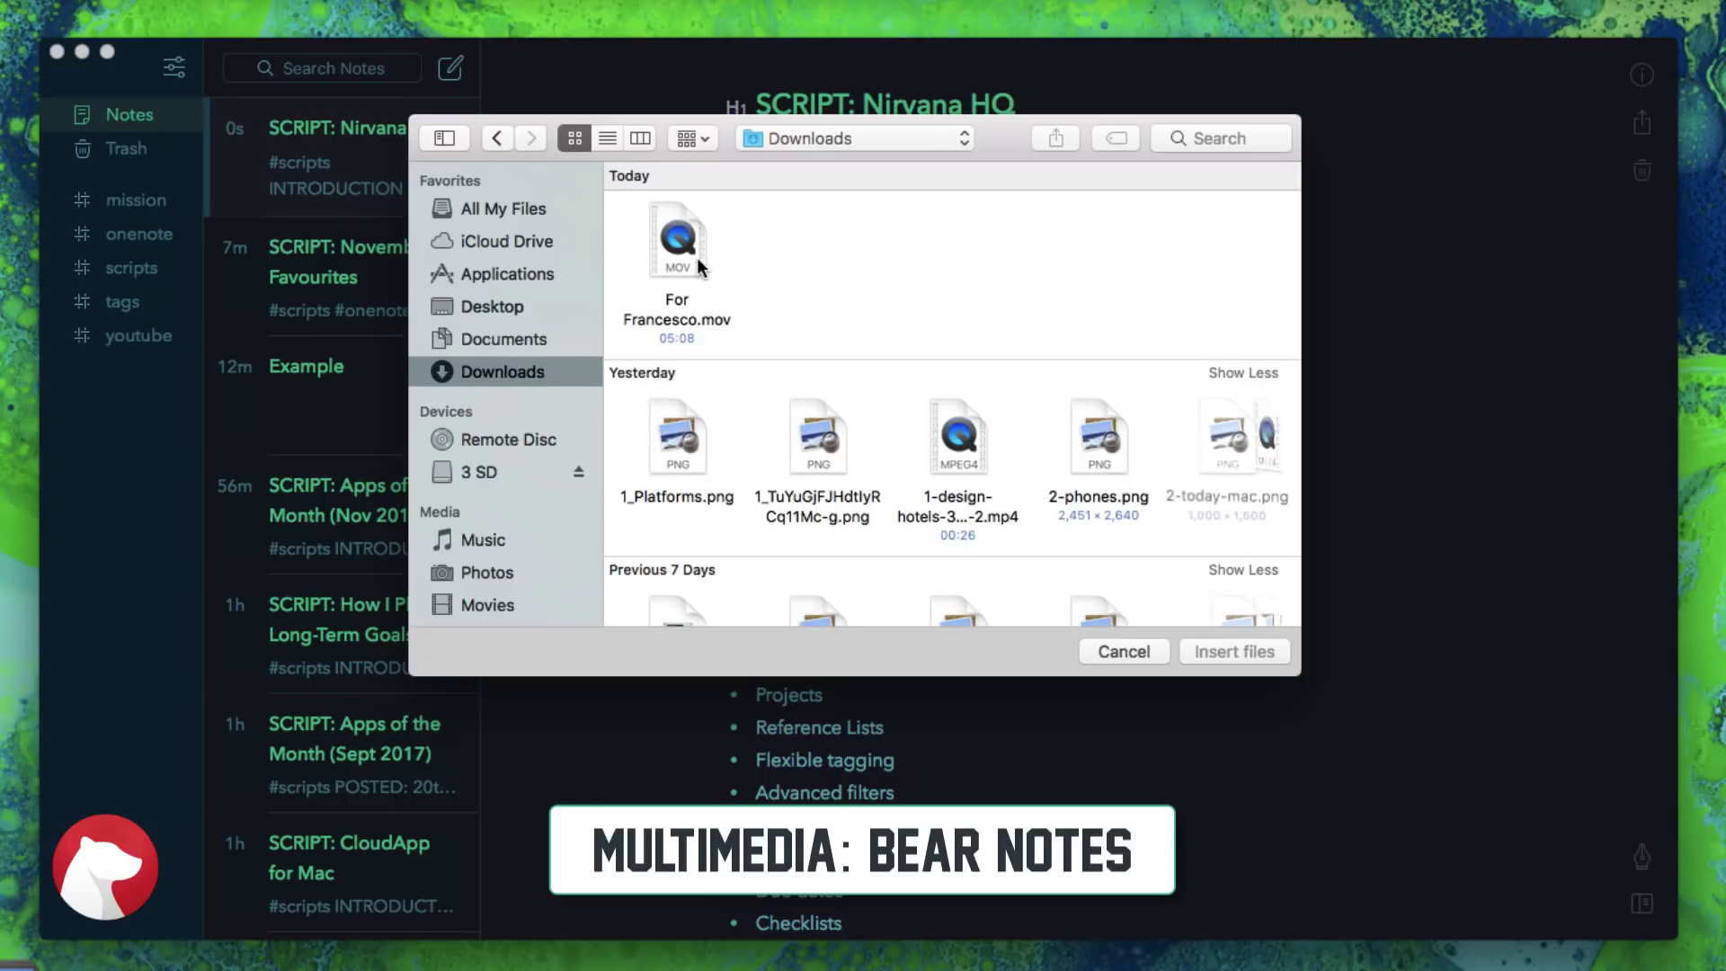
{"action": "left_click", "coordinate": [817, 438]}
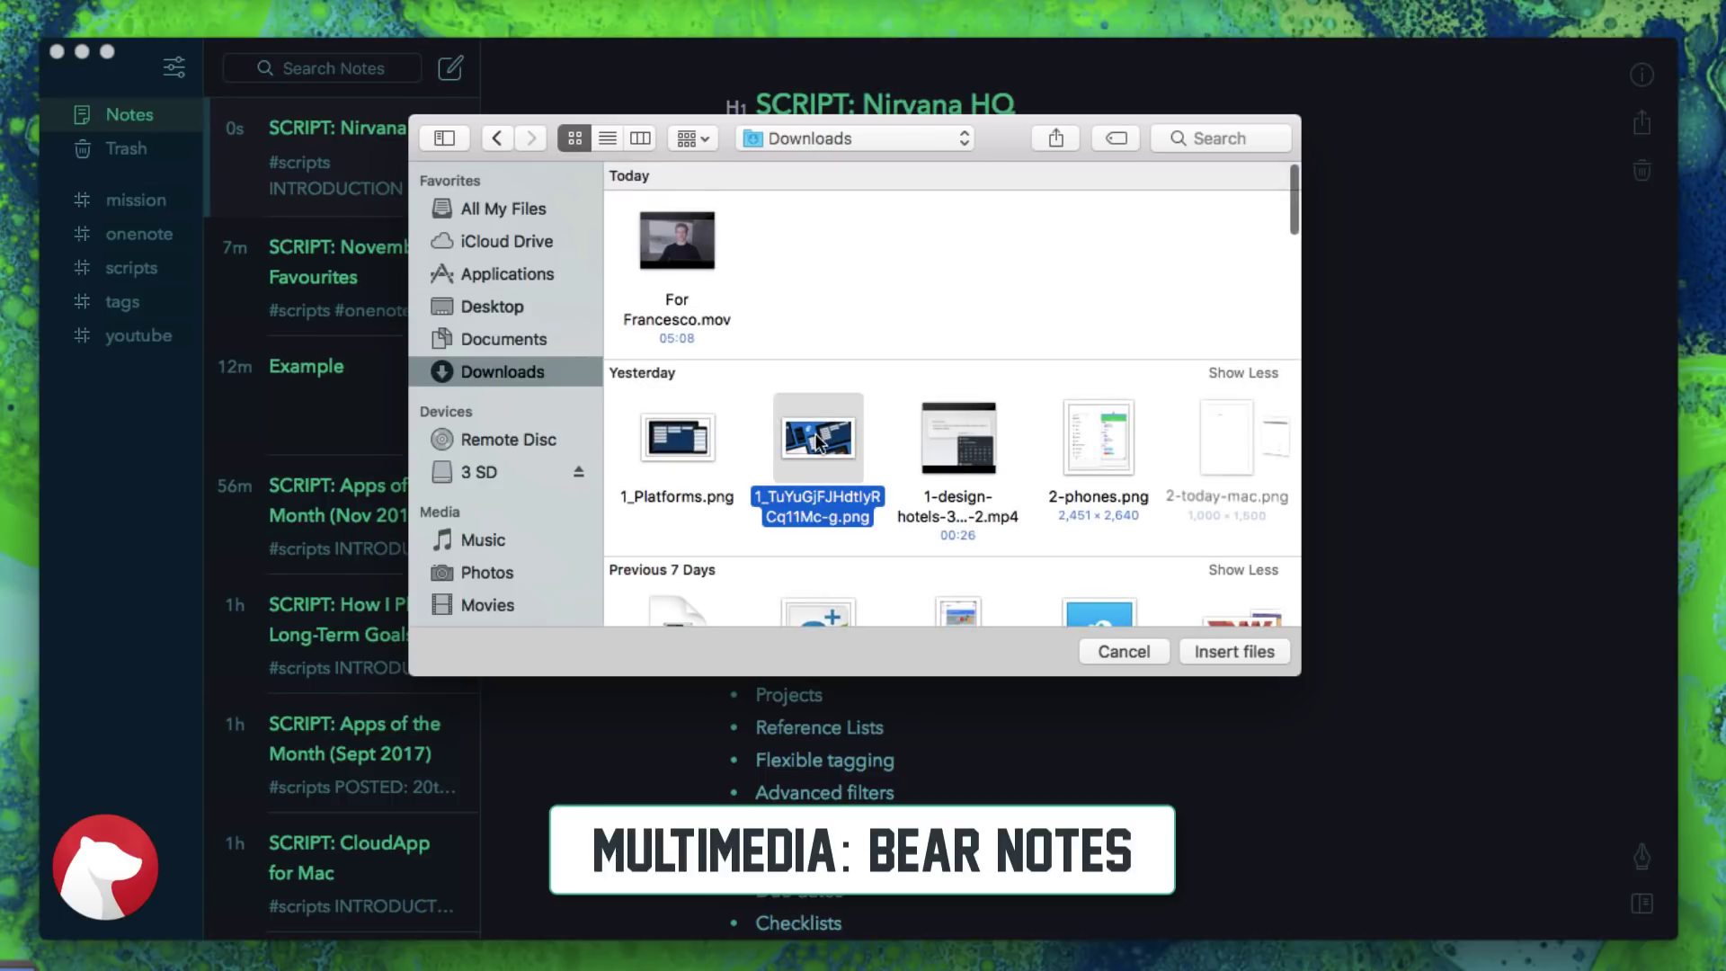
{"action": "scroll", "coordinate": [1020, 433], "scroll_direction": "right", "scroll_amount": 3}
{"action": "scroll", "coordinate": [1019, 433], "scroll_direction": "left", "scroll_amount": 3}
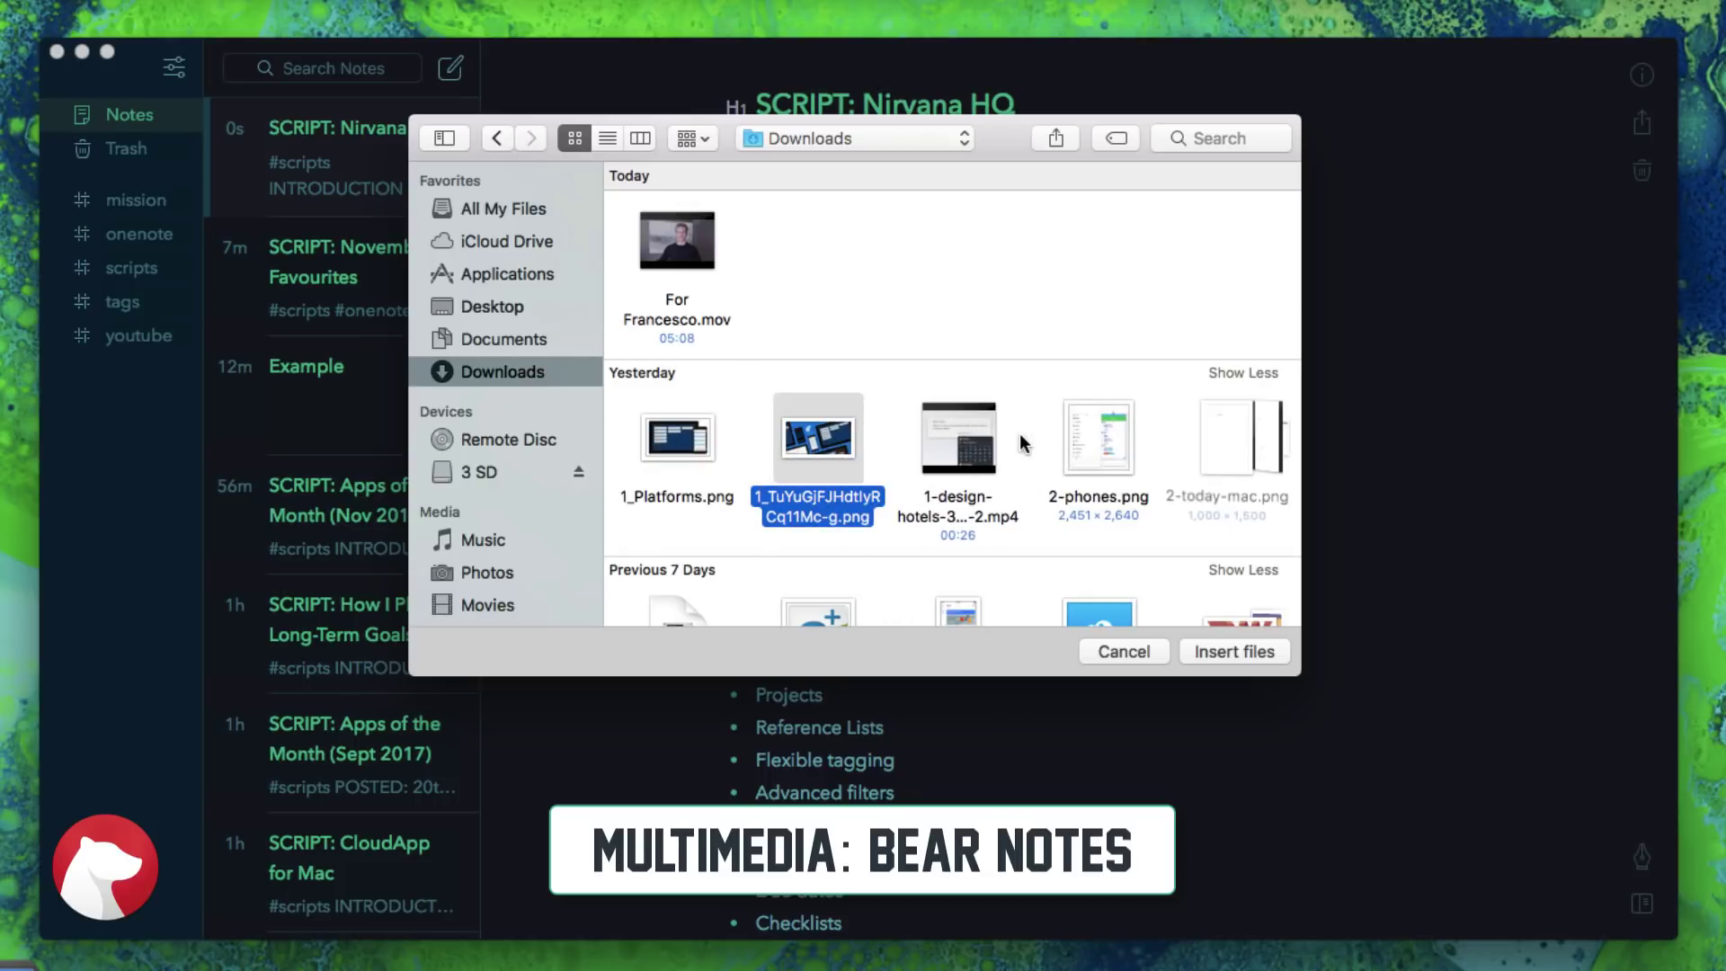
{"action": "left_click", "coordinate": [1233, 651]}
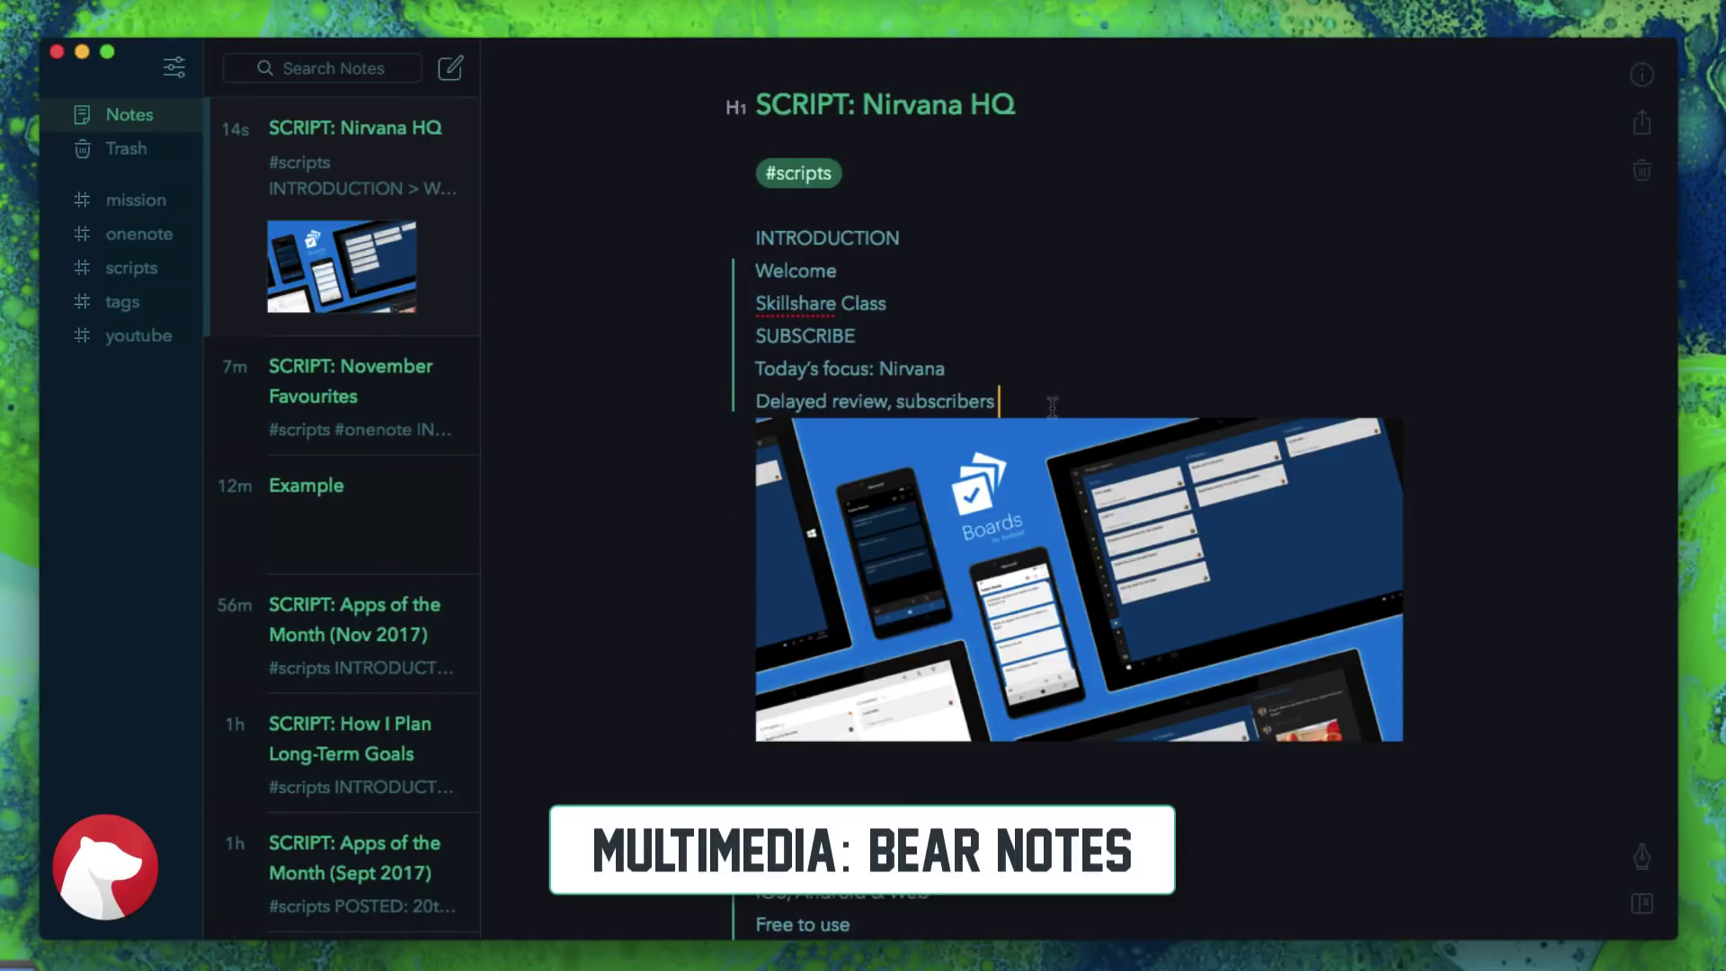
- Add a blank line between "Delayed review, subscribers" and the inserted image, and review the note
{"action": "key", "text": "Return"}
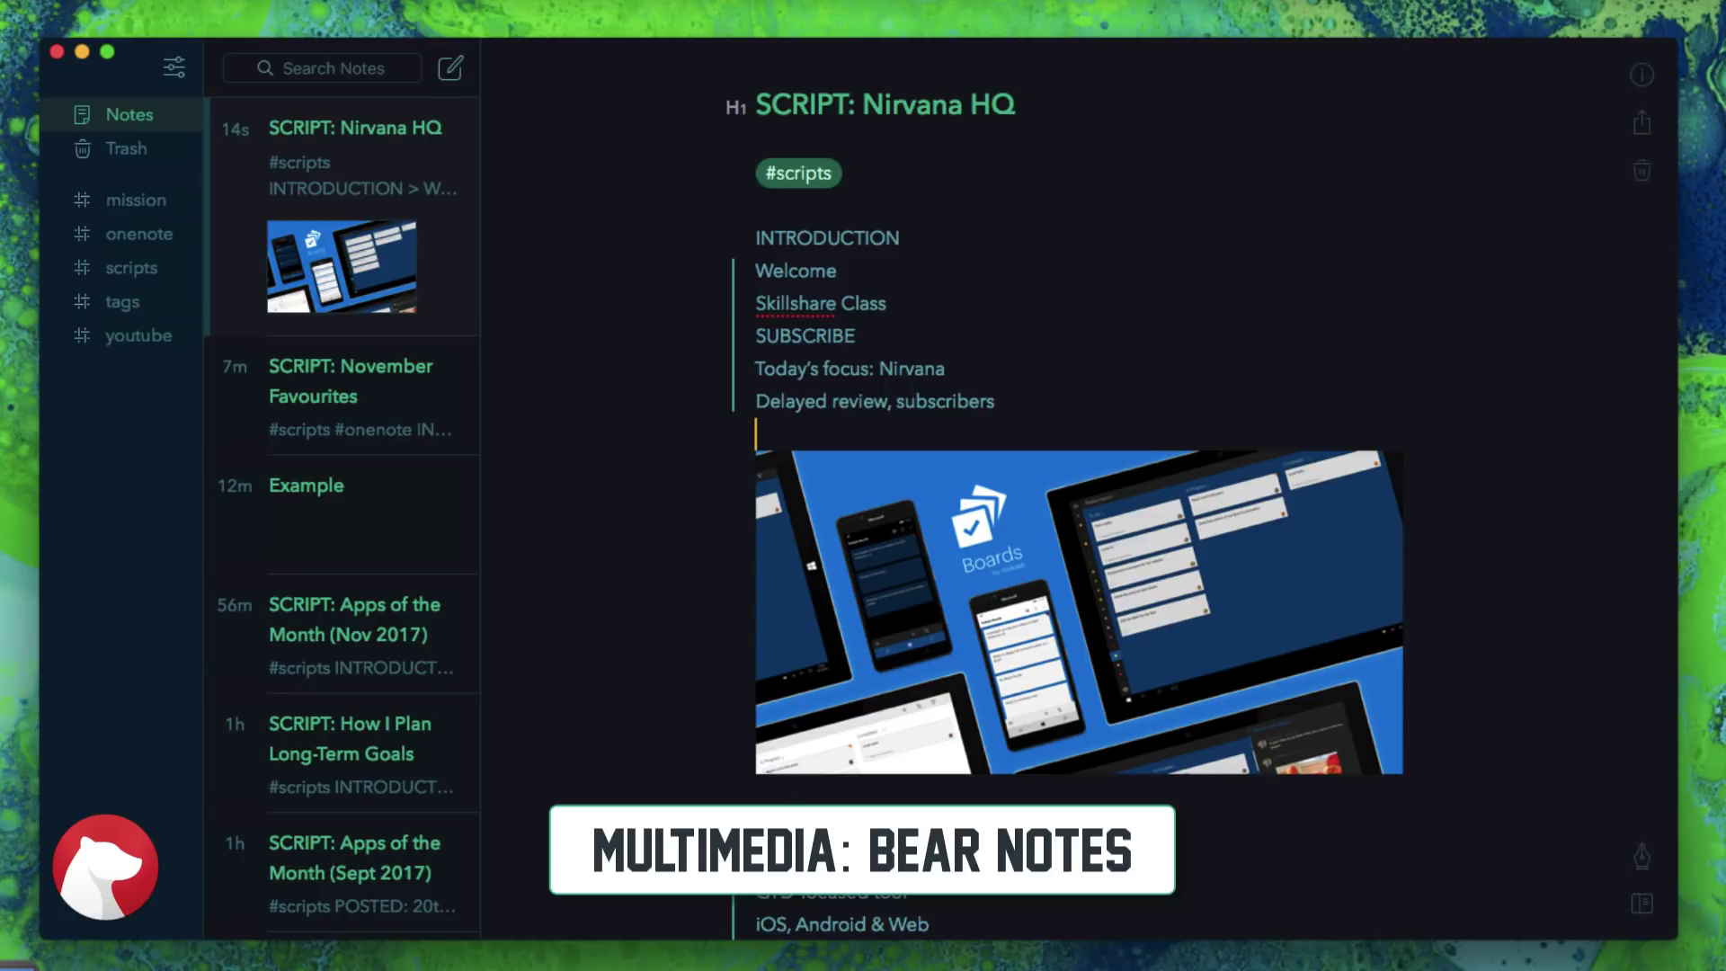
{"action": "scroll", "coordinate": [1034, 450], "scroll_direction": "down", "scroll_amount": 10}
{"action": "scroll", "coordinate": [1033, 449], "scroll_direction": "up", "scroll_amount": 10}
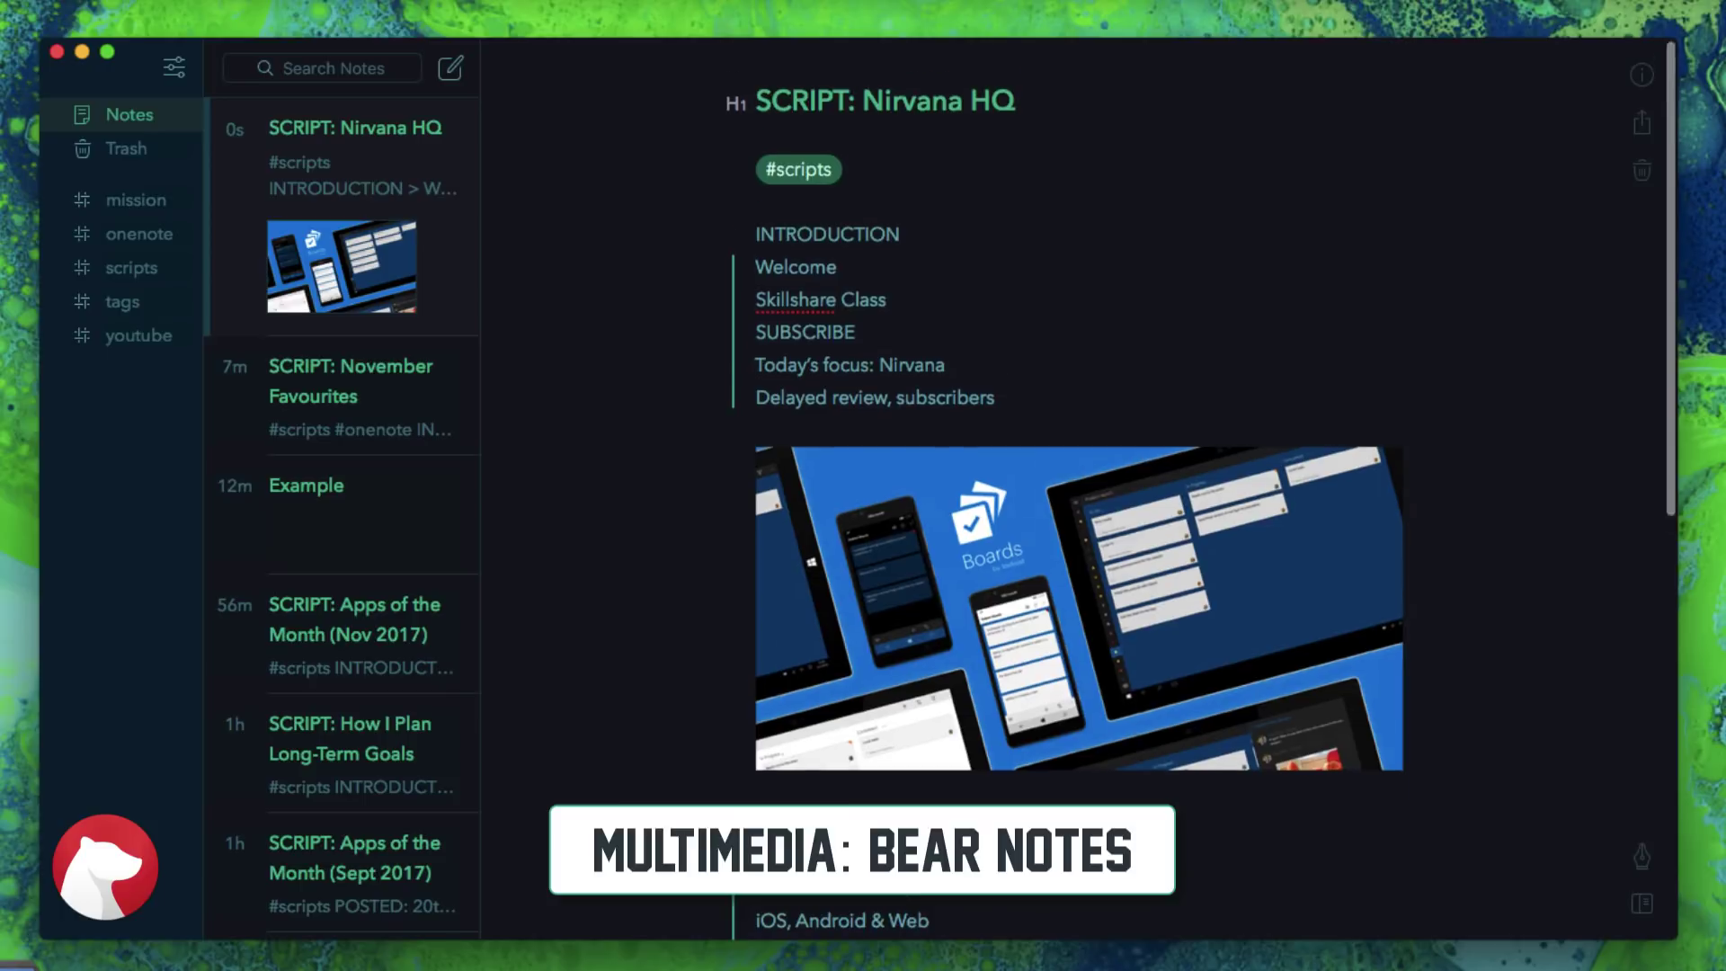
{"action": "scroll", "coordinate": [1033, 450], "scroll_direction": "down", "scroll_amount": 3}
{"action": "scroll", "coordinate": [502, 564], "scroll_direction": "up", "scroll_amount": 3}
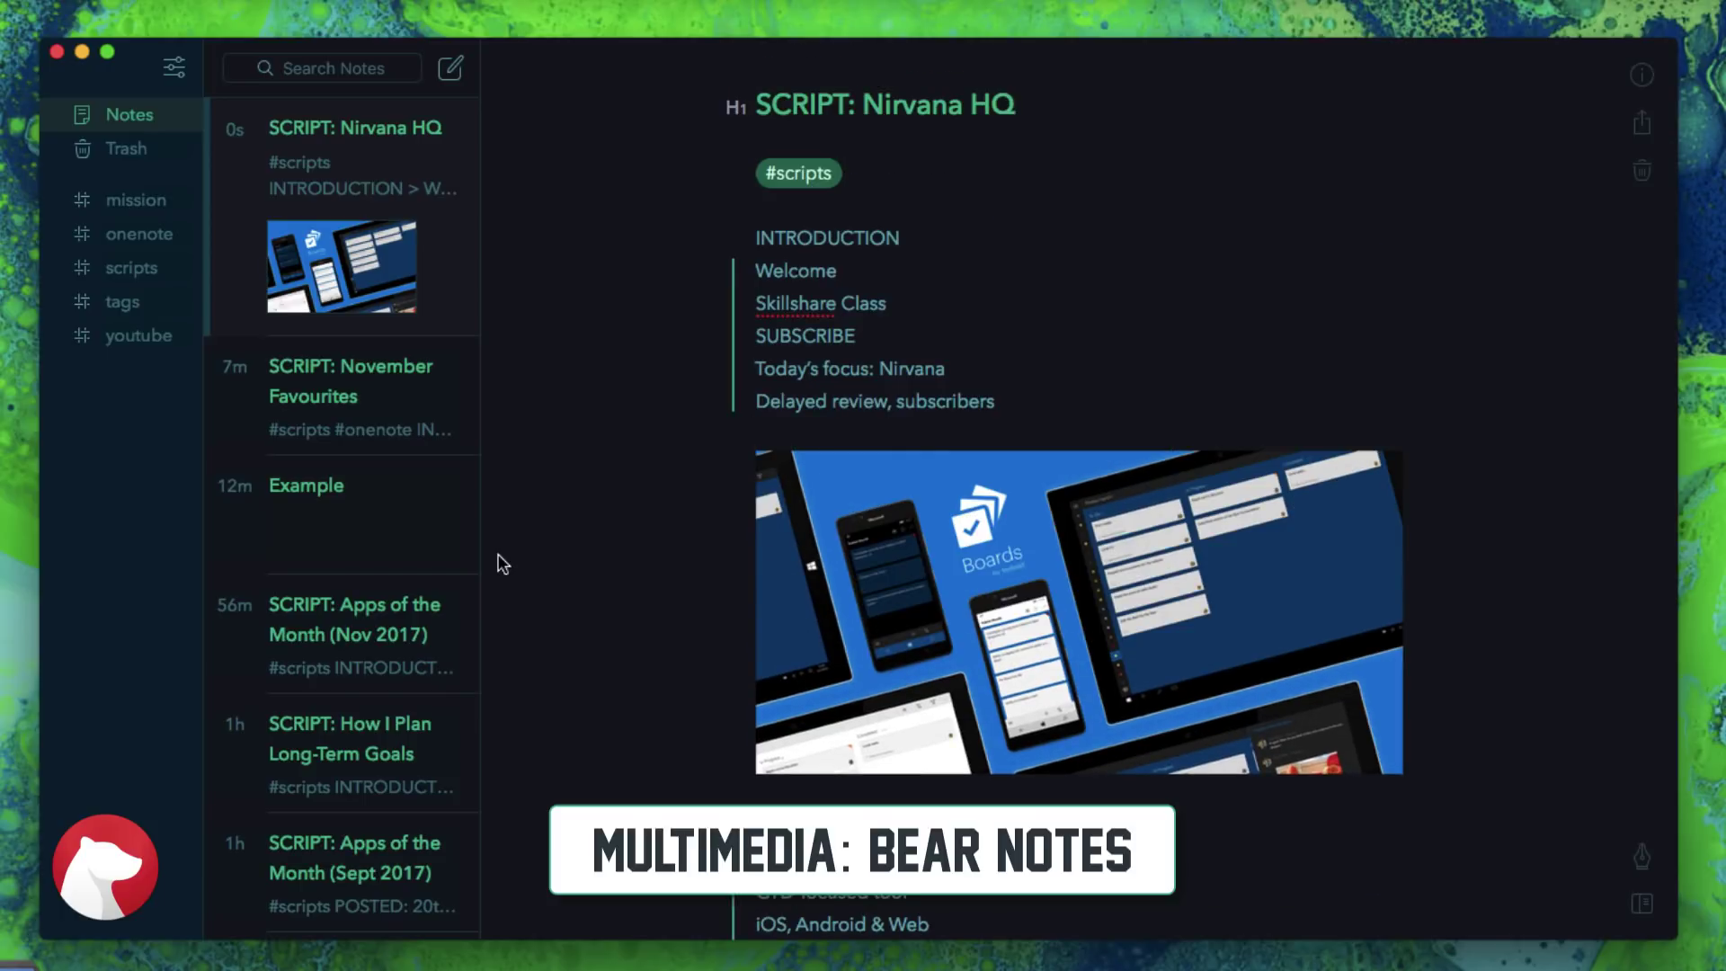